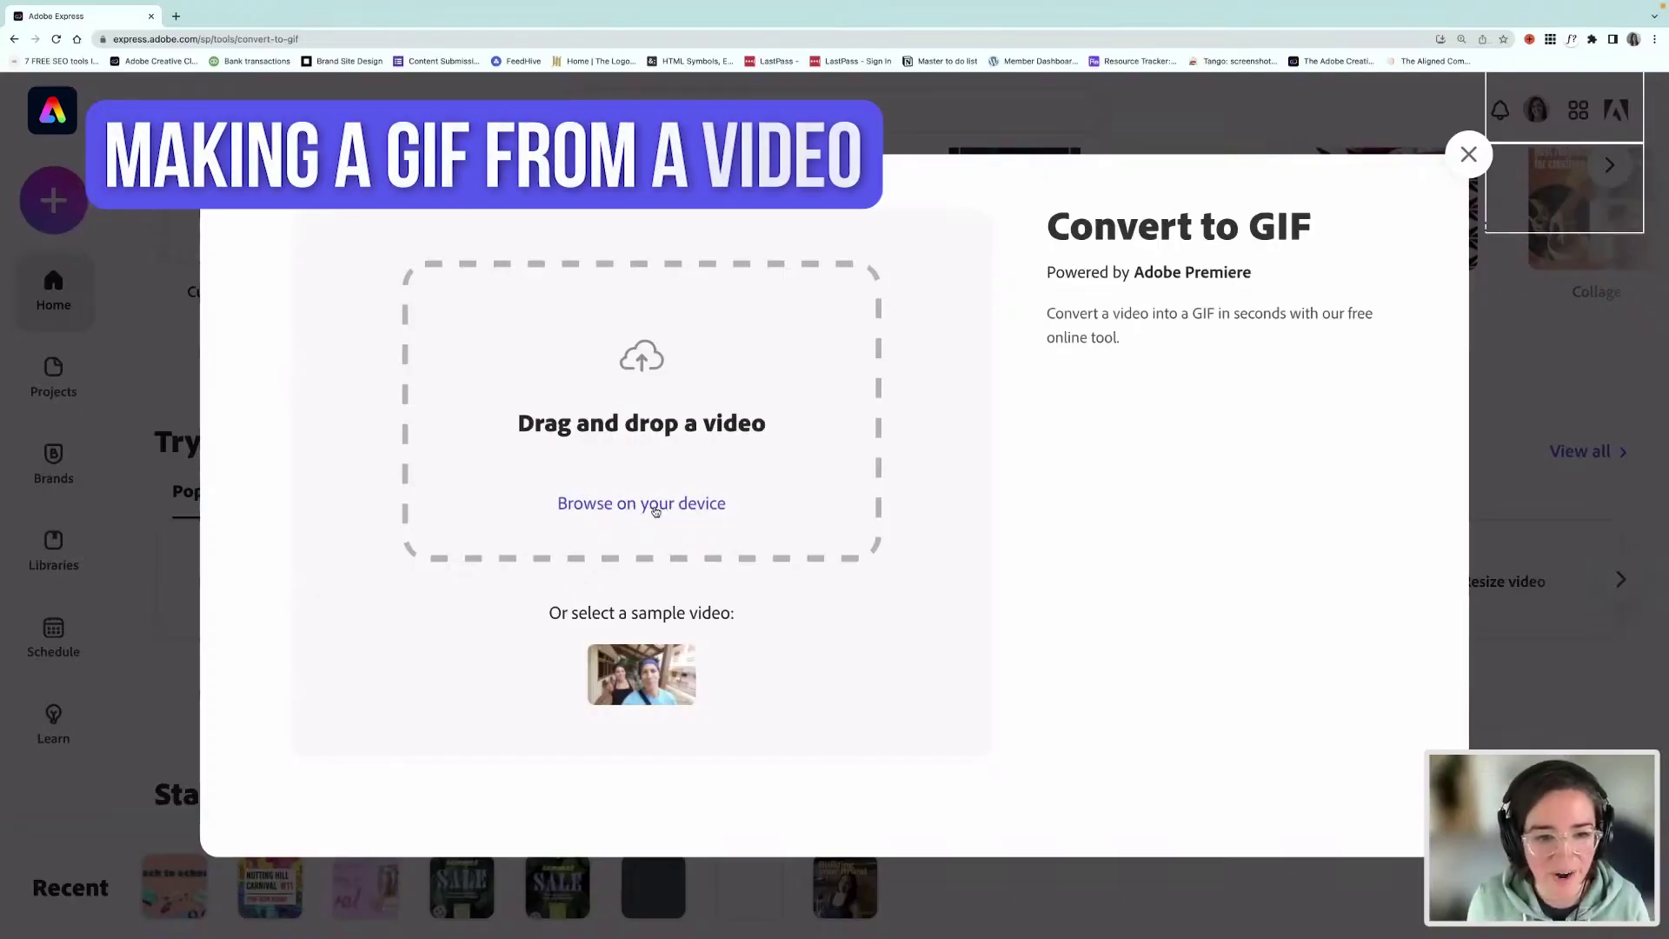
Upload IMG_0881.MOV from the device into Convert to GIF and play the 05.04 preview
{"action": "left_click", "coordinate": [655, 511]}
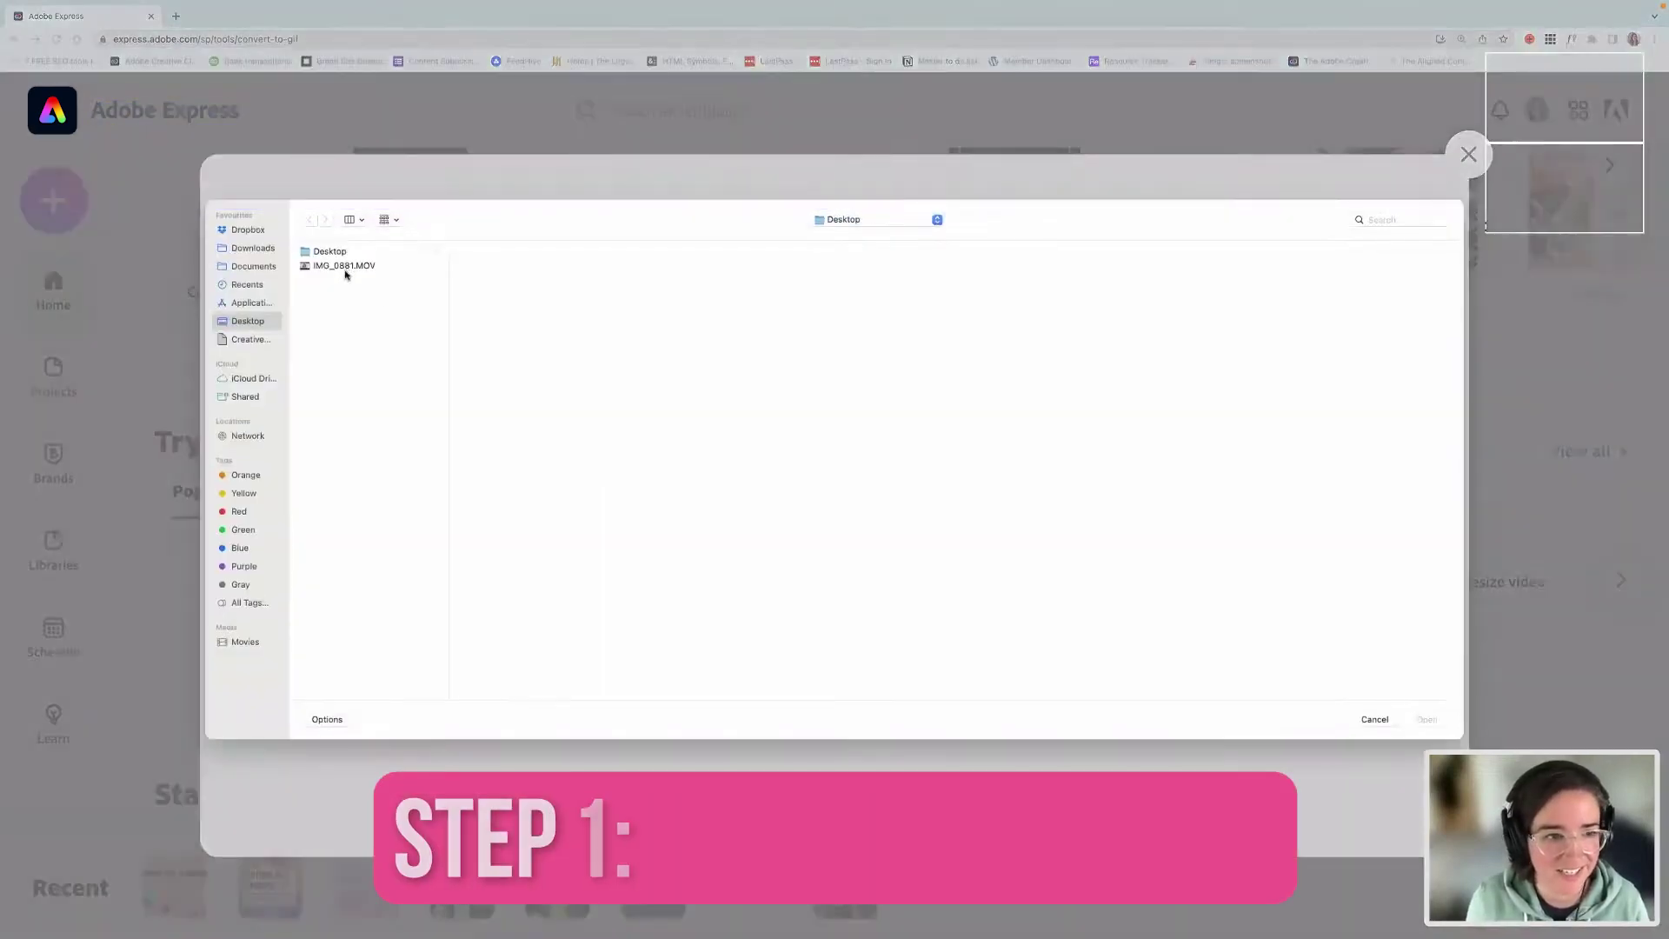
{"action": "left_click", "coordinate": [345, 268]}
{"action": "left_click", "coordinate": [1426, 719]}
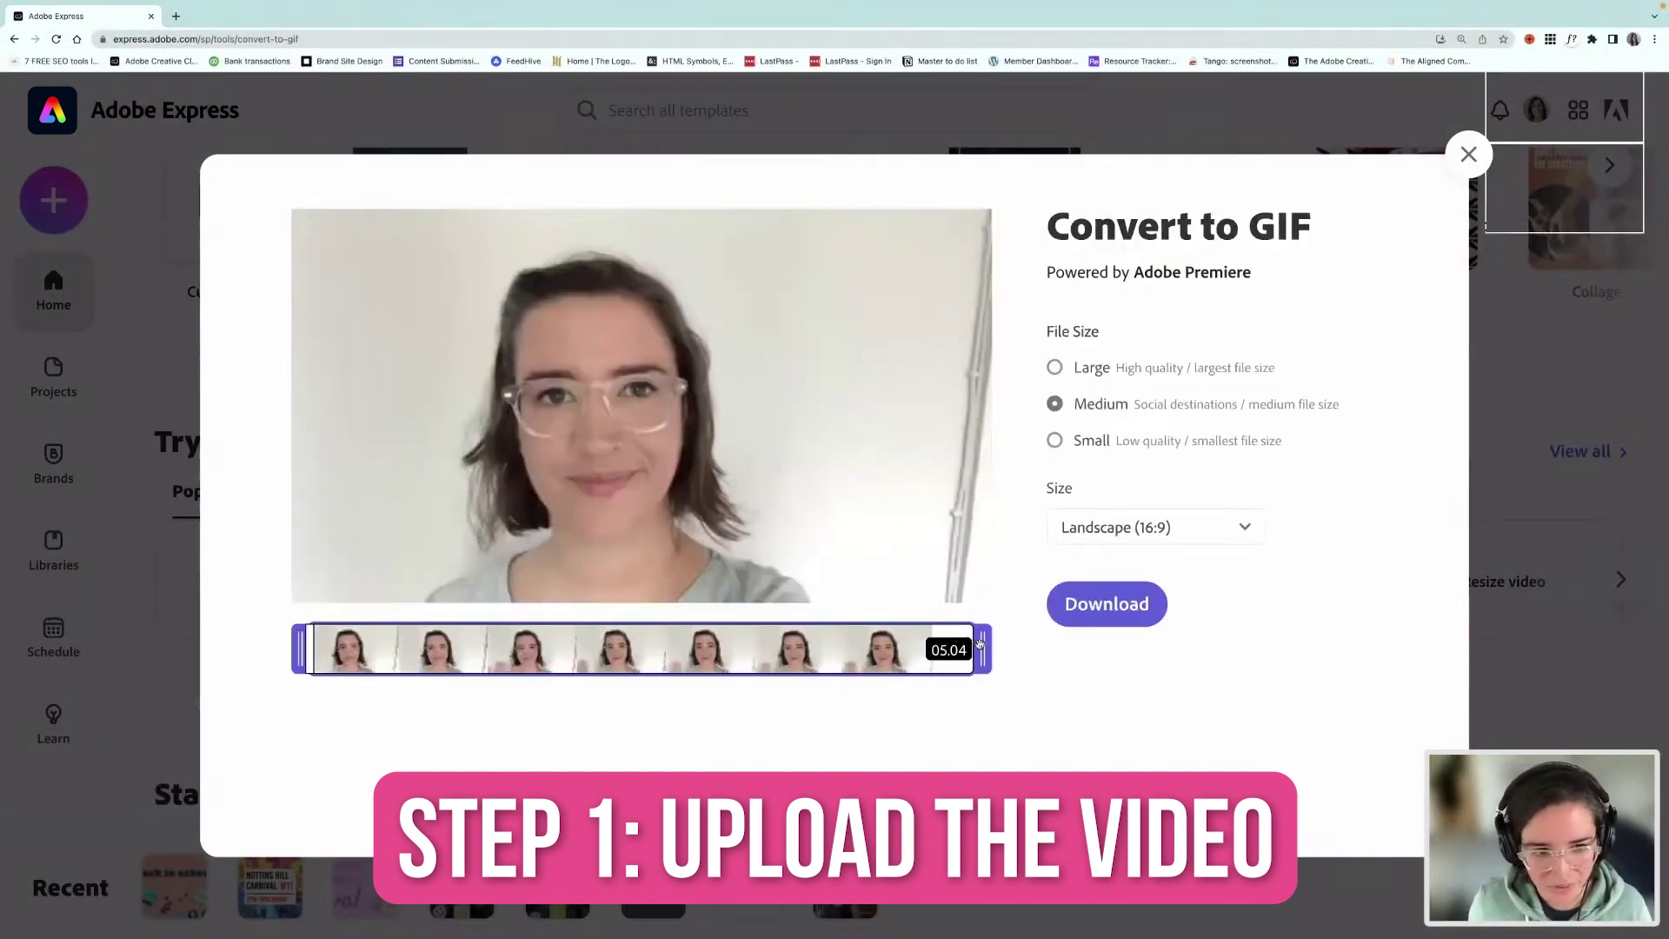
{"action": "left_click", "coordinate": [629, 416]}
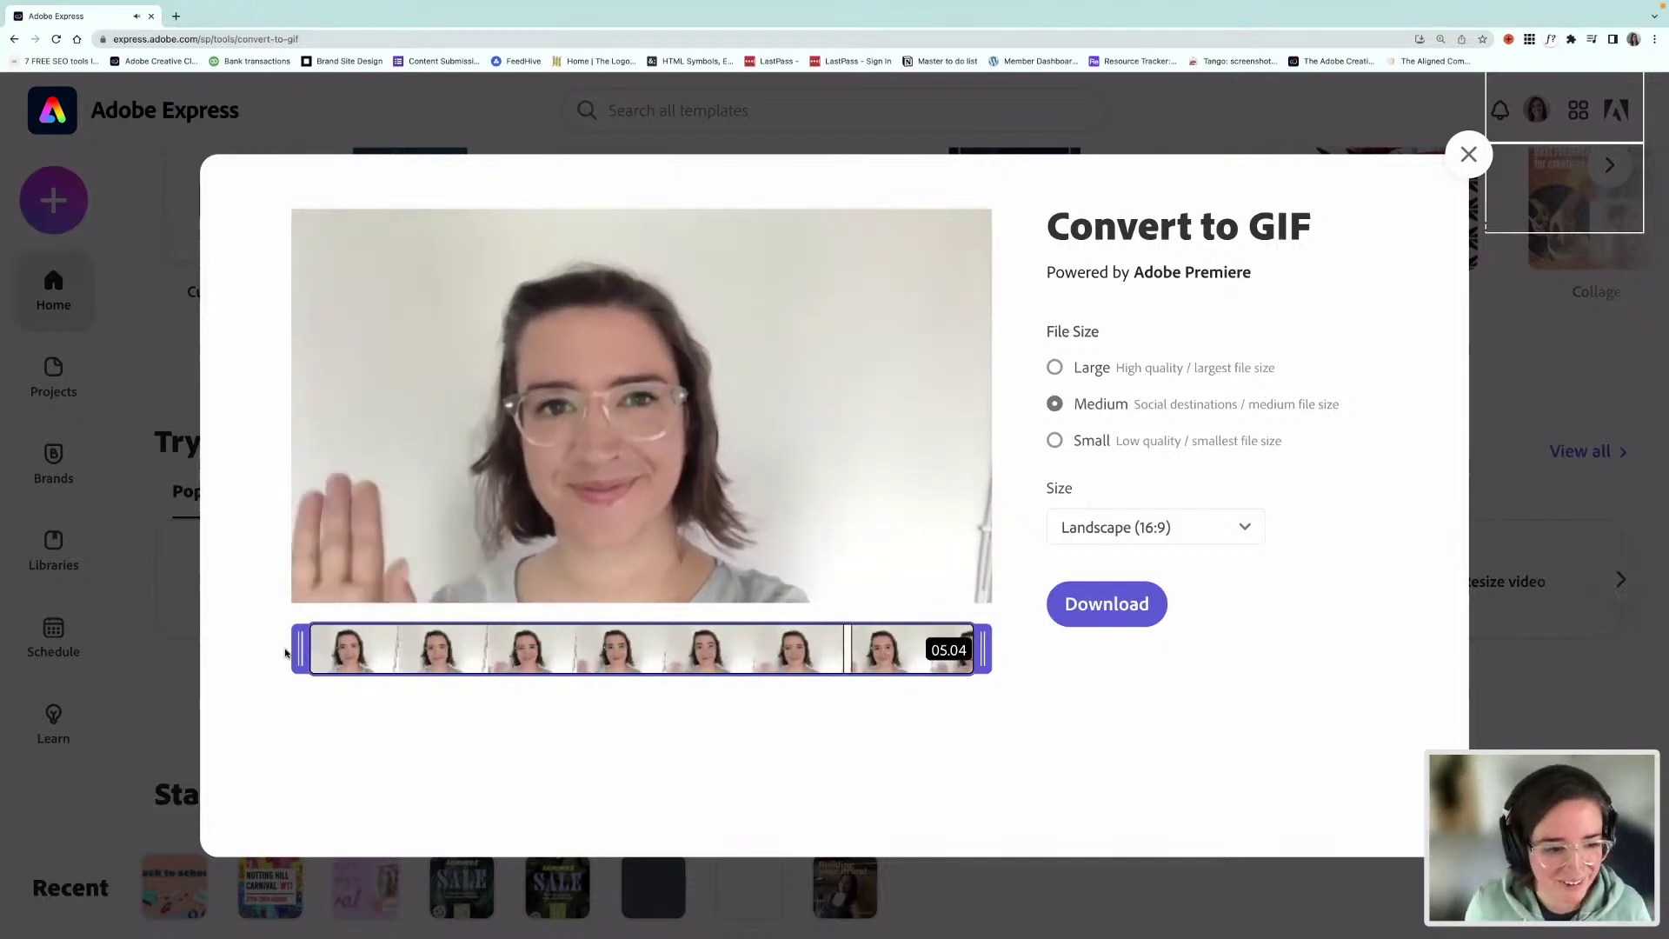
Trim both ends of the clip, shortening it from 05.04 to 03.05
{"action": "left_click_drag", "start_coordinate": [300, 648], "coordinate": [387, 652]}
{"action": "left_click_drag", "start_coordinate": [942, 659], "coordinate": [822, 658]}
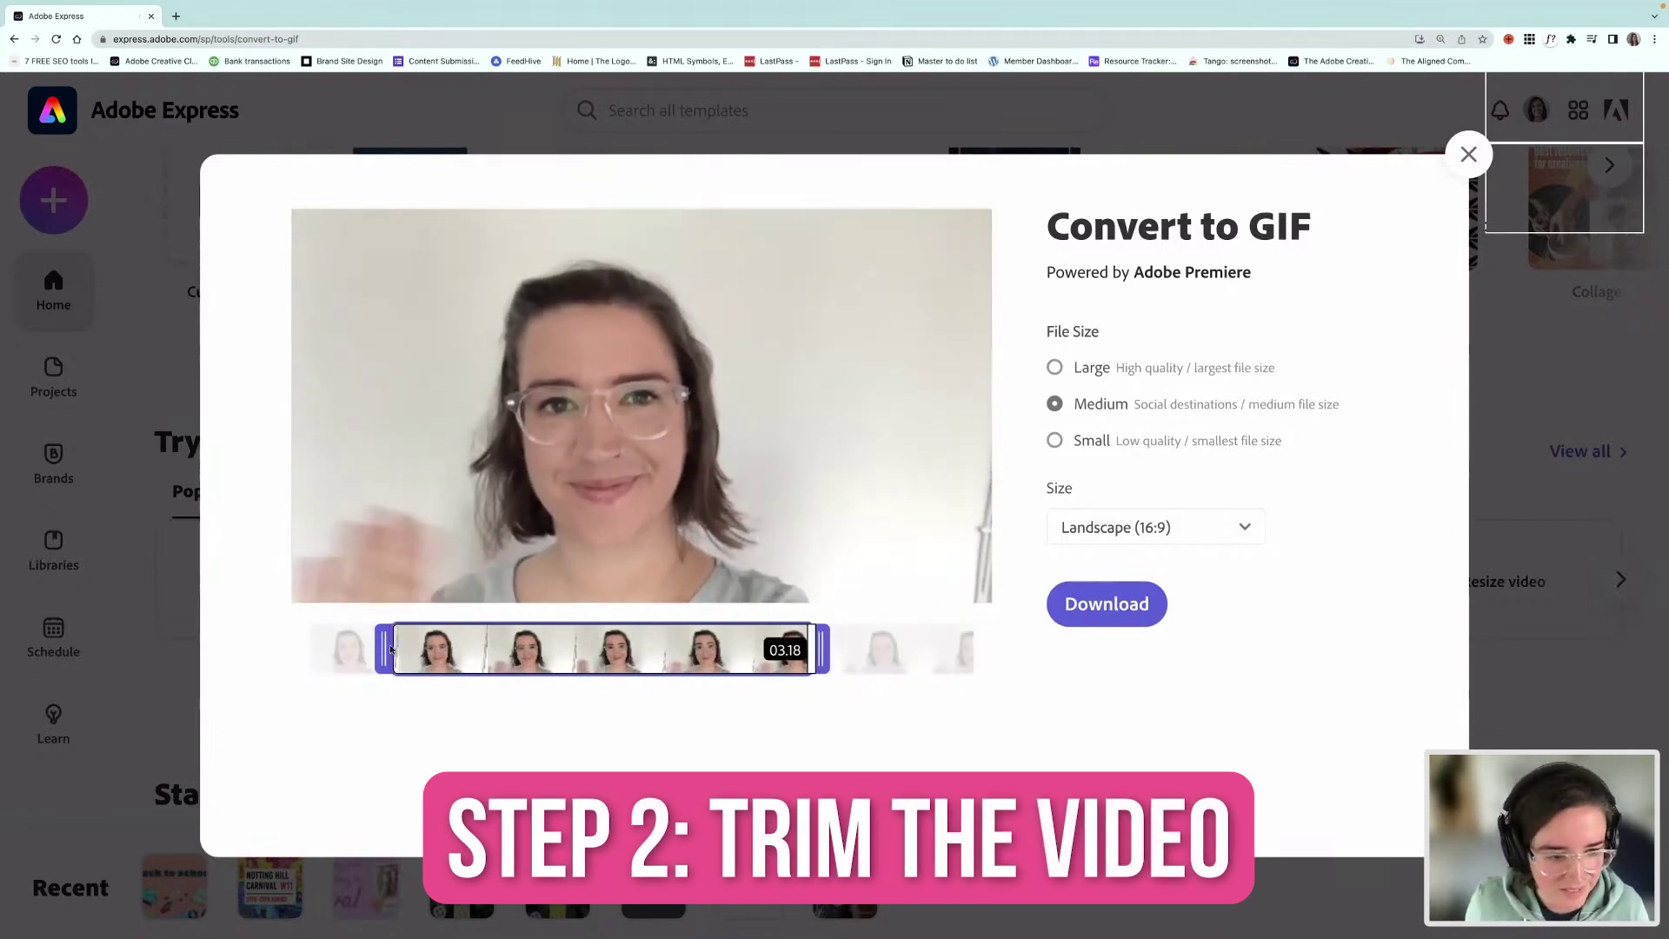
{"action": "left_click_drag", "start_coordinate": [389, 649], "coordinate": [404, 648]}
{"action": "left_click_drag", "start_coordinate": [818, 648], "coordinate": [813, 648]}
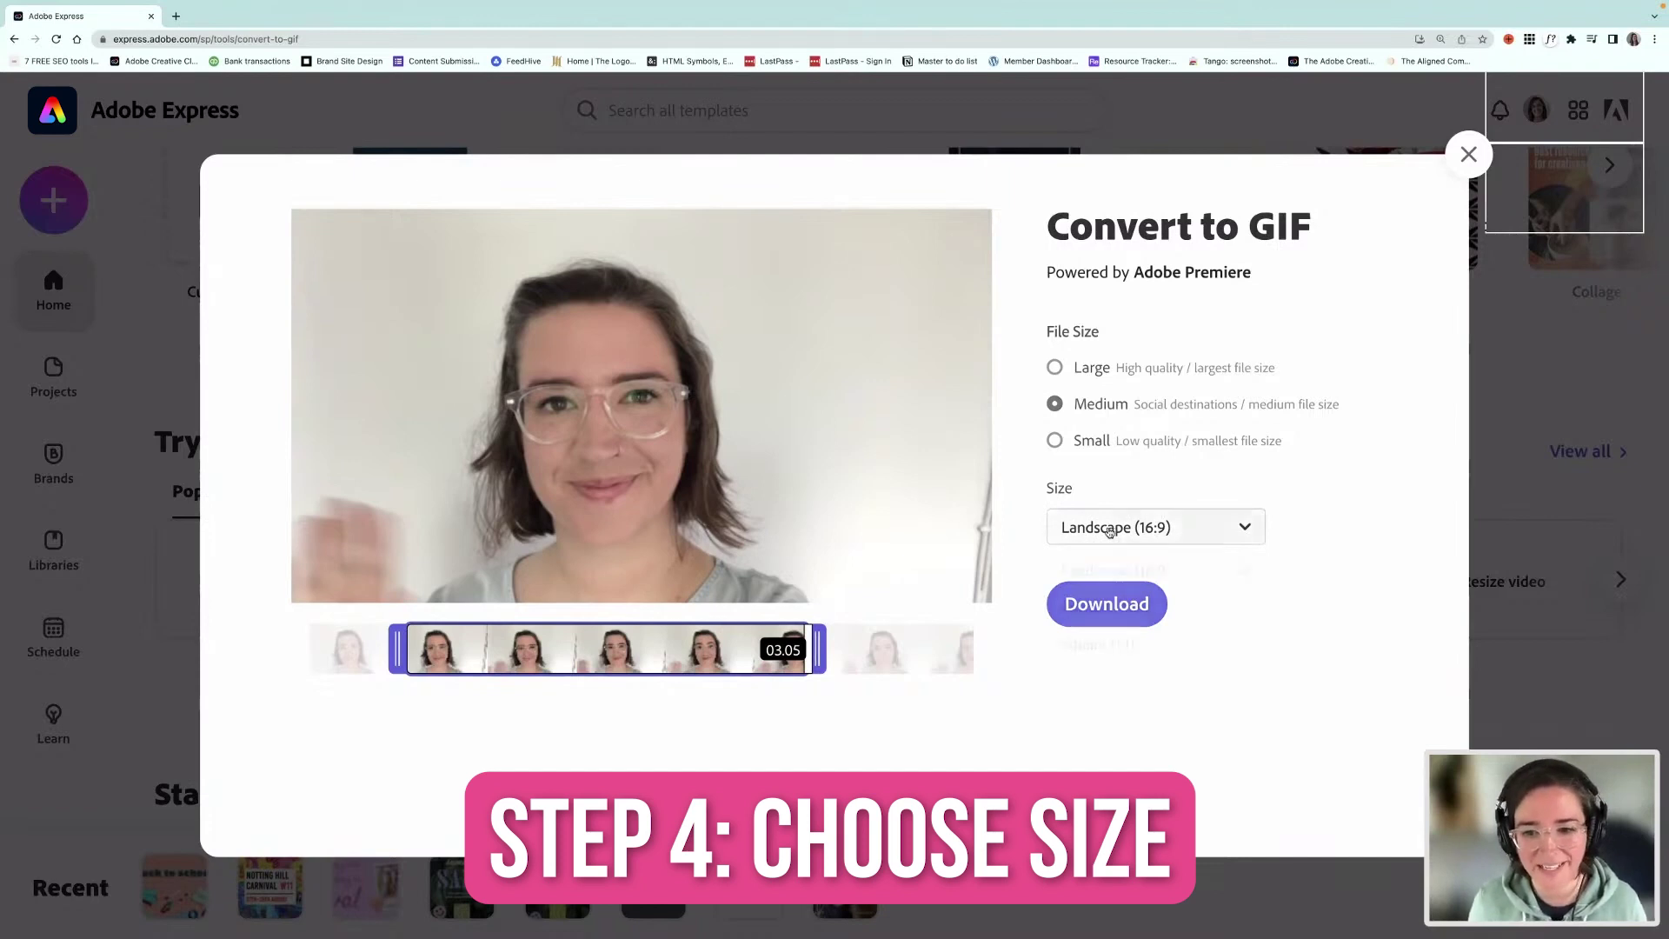
Try the Portrait (9:16) size, previewing it with Fill screen on and off
{"action": "left_click", "coordinate": [1109, 531]}
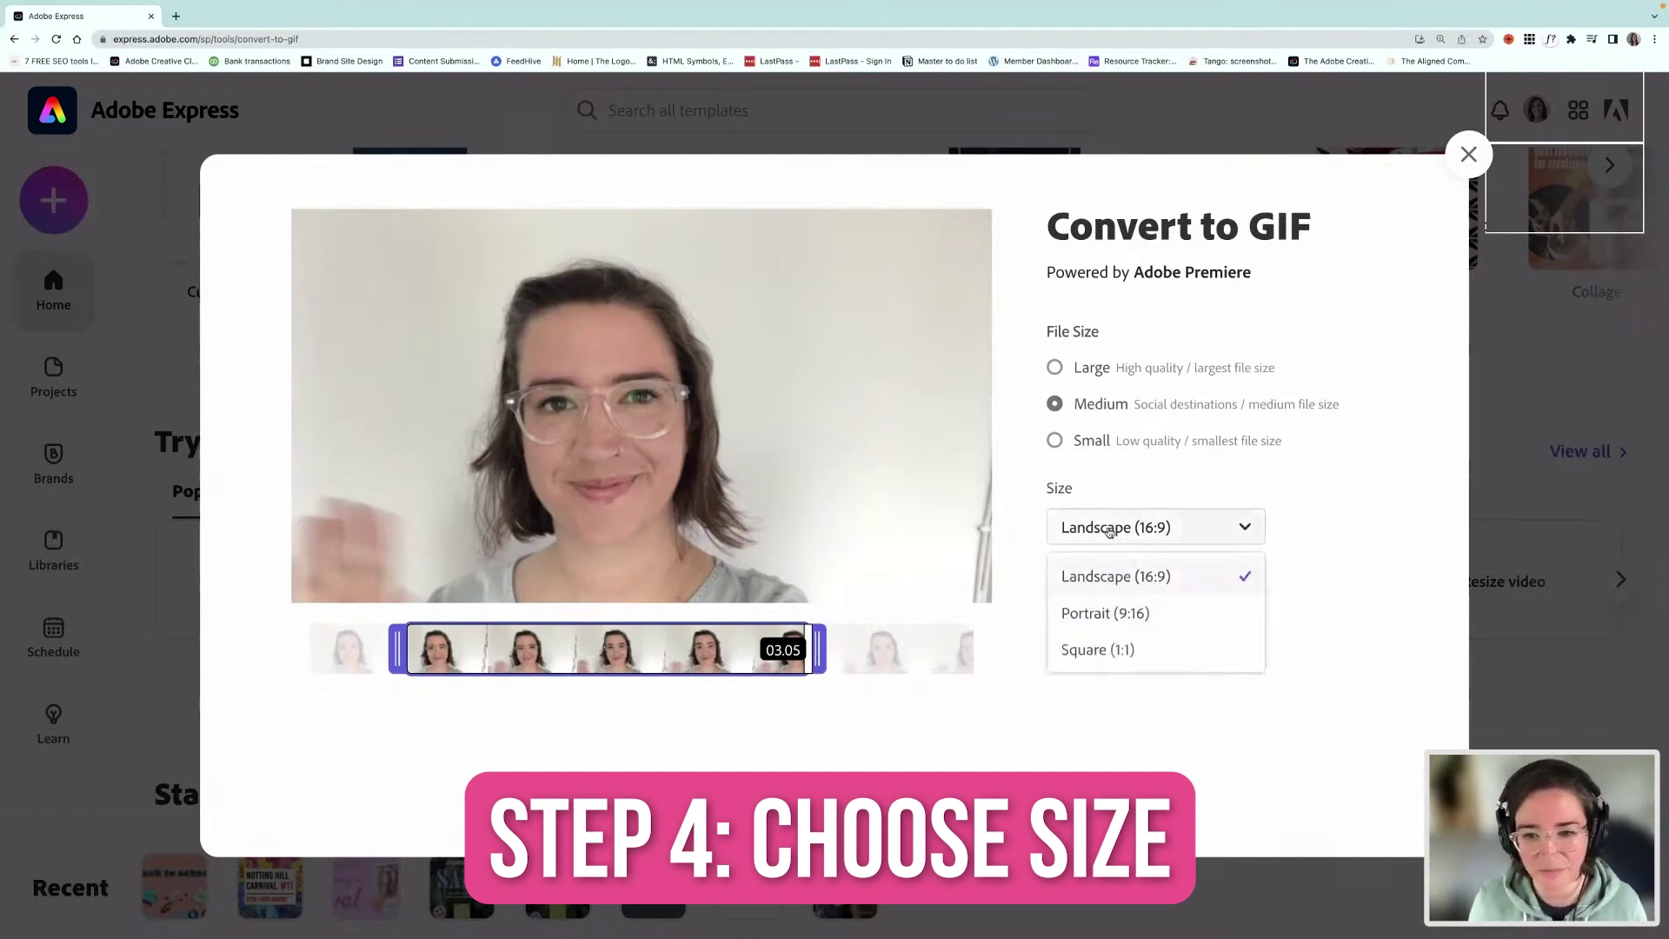
{"action": "left_click", "coordinate": [1103, 615]}
{"action": "mouse_move", "coordinate": [611, 470]}
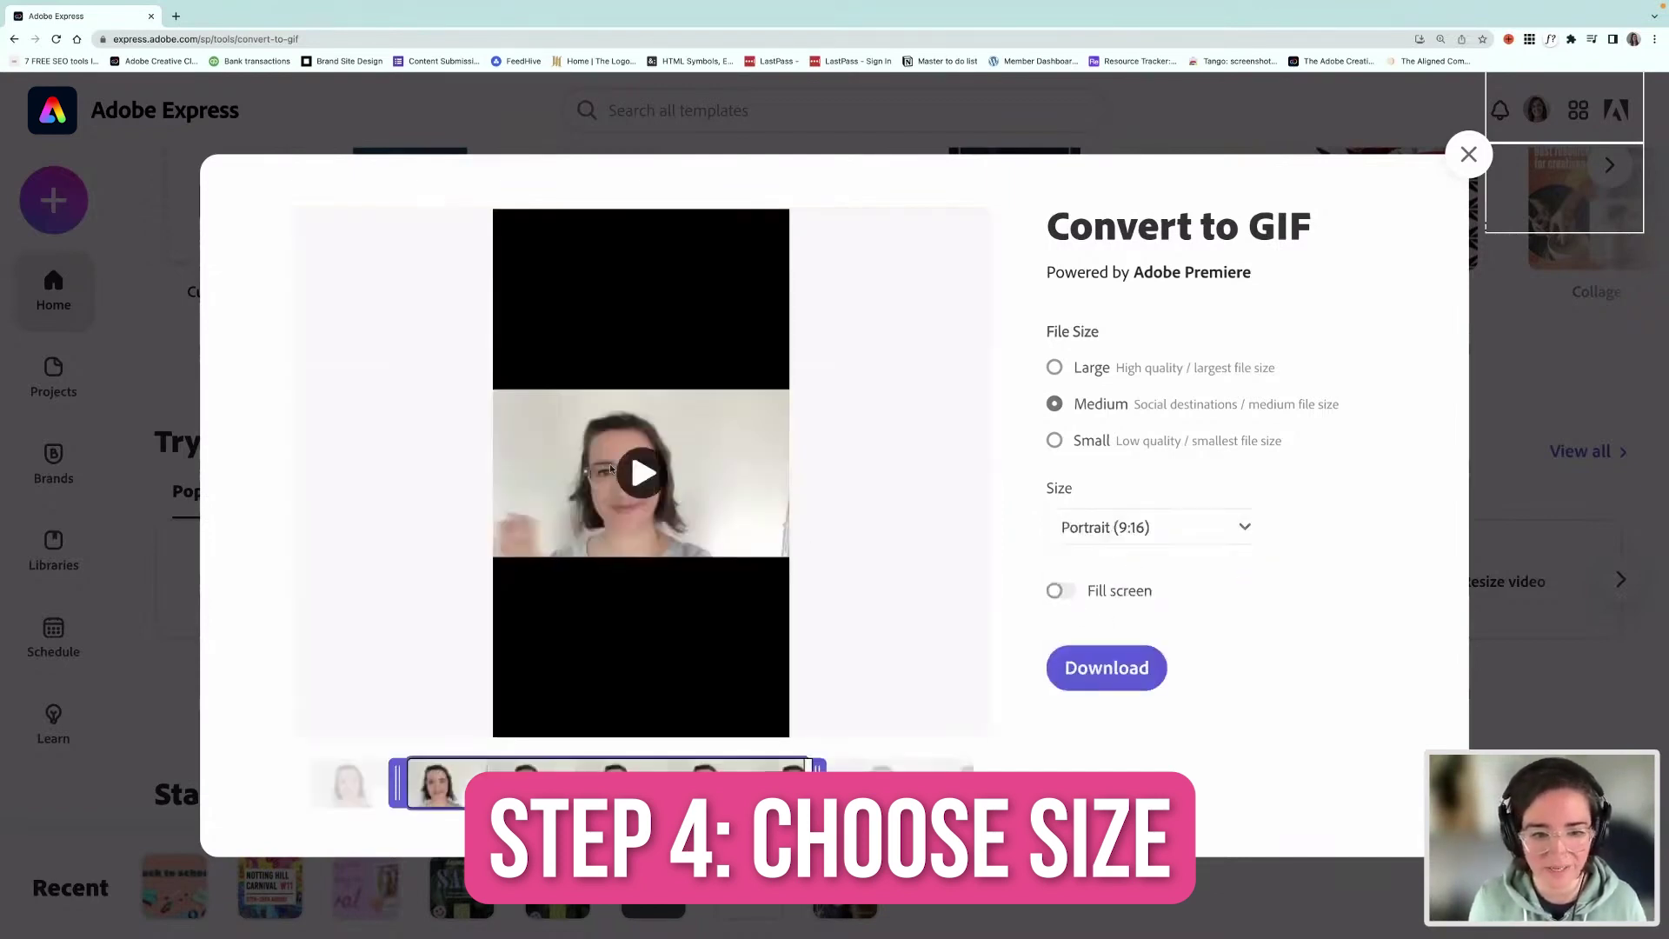
{"action": "left_click", "coordinate": [593, 516]}
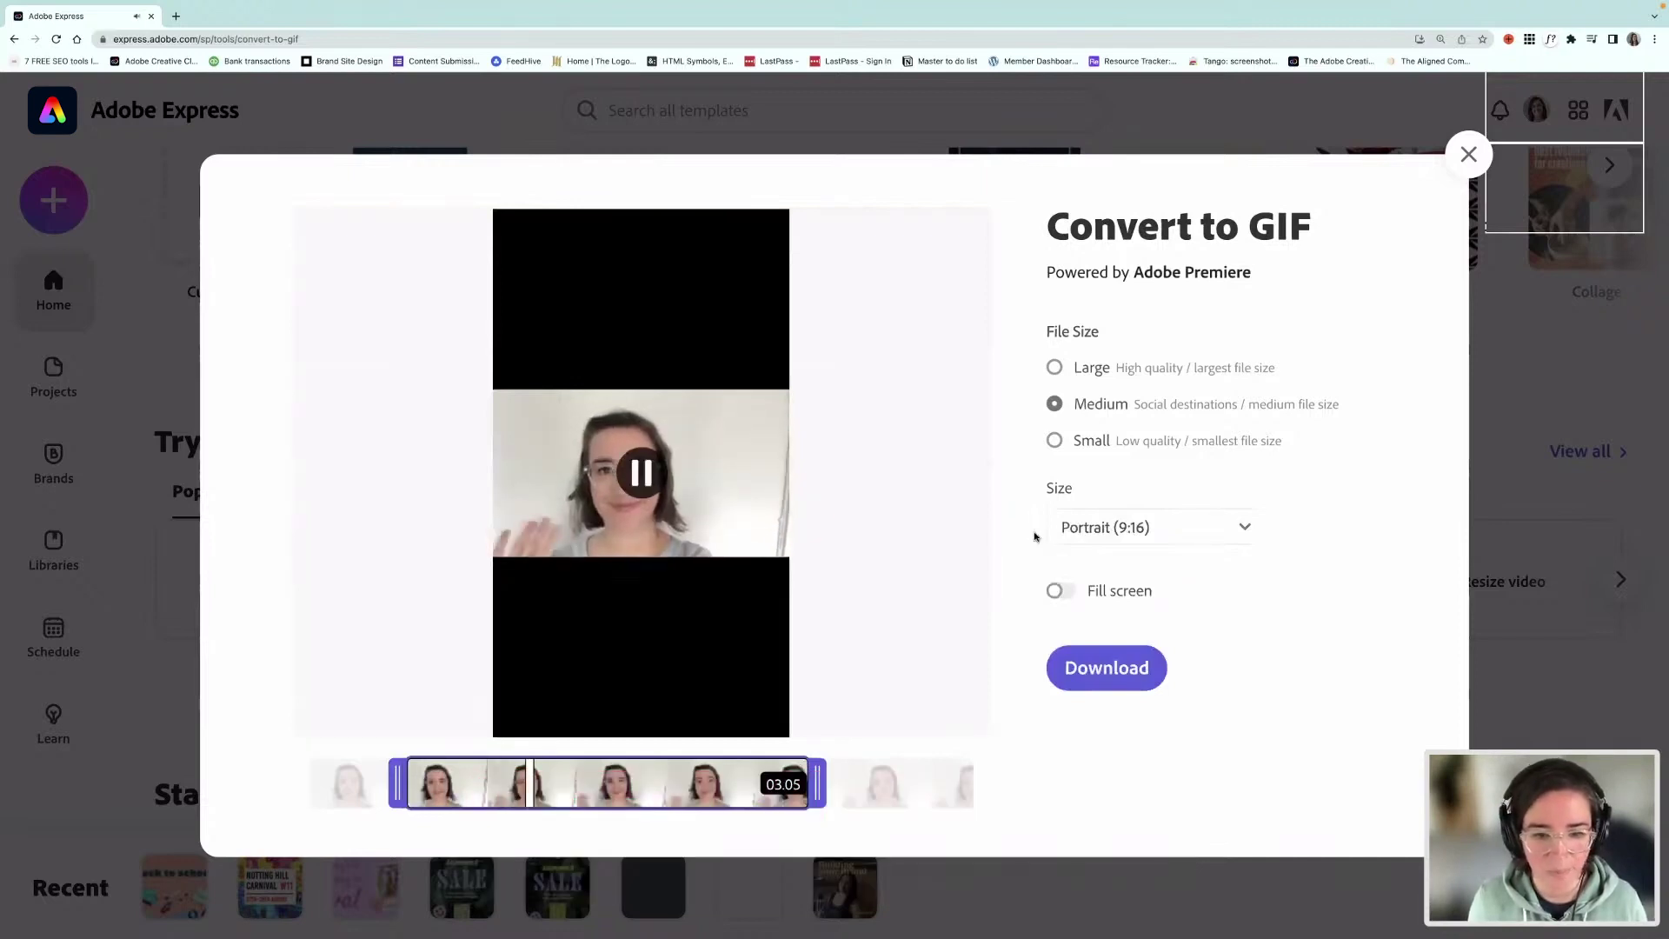
{"action": "left_click", "coordinate": [1160, 535]}
{"action": "left_click", "coordinate": [1070, 600]}
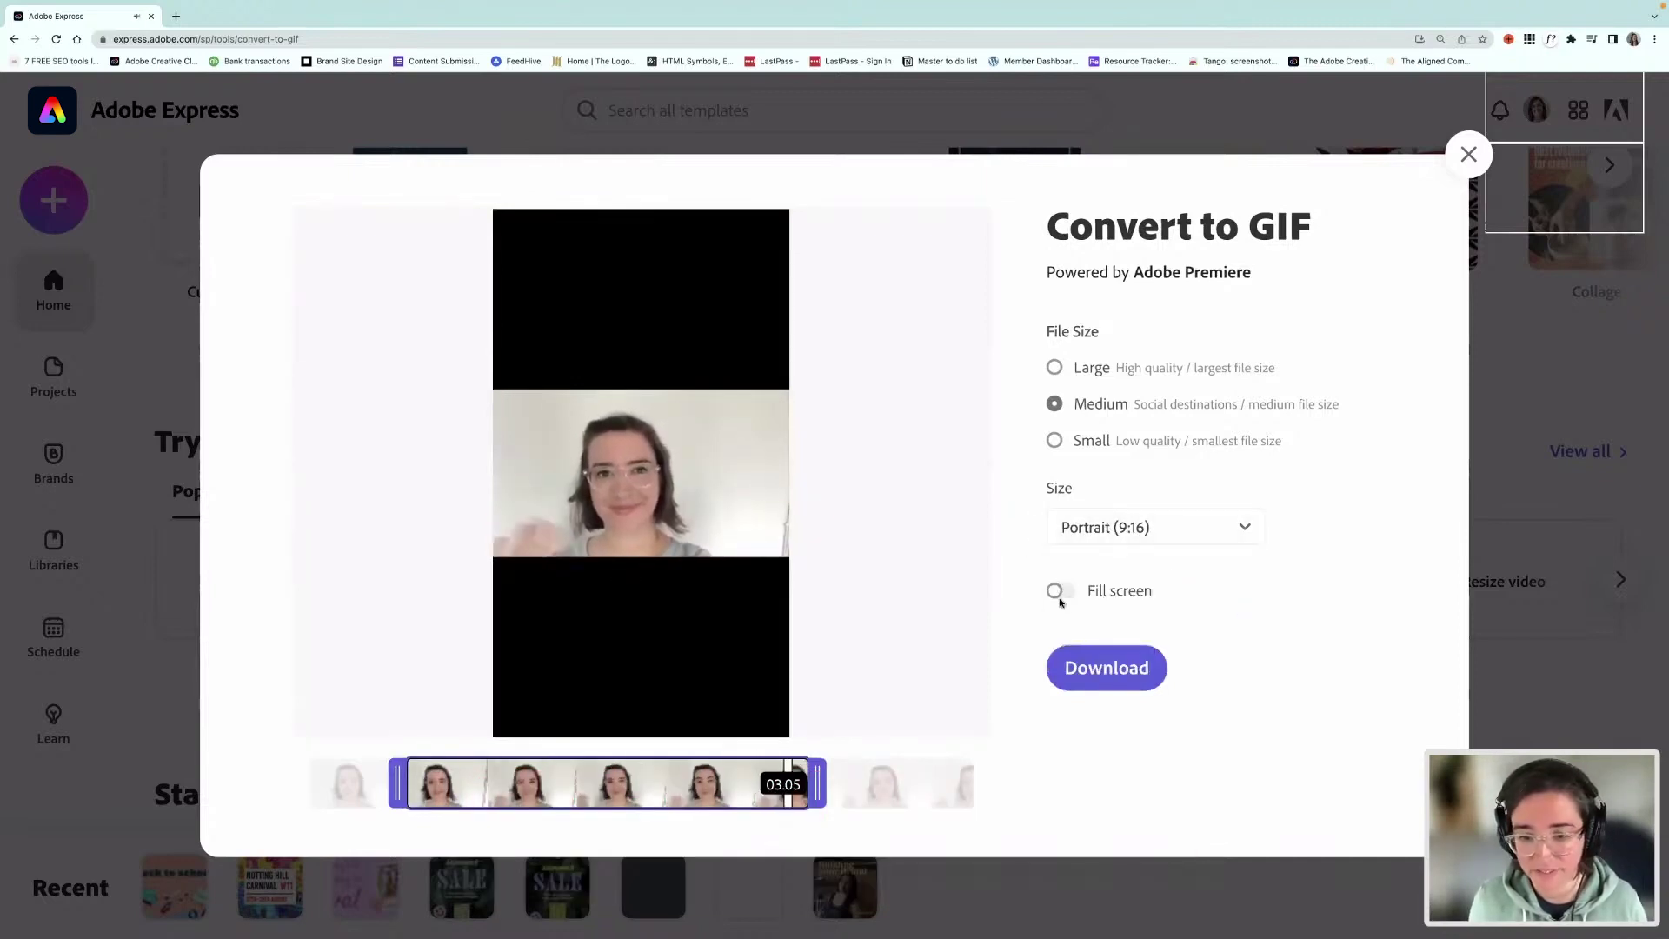
{"action": "left_click", "coordinate": [1070, 597]}
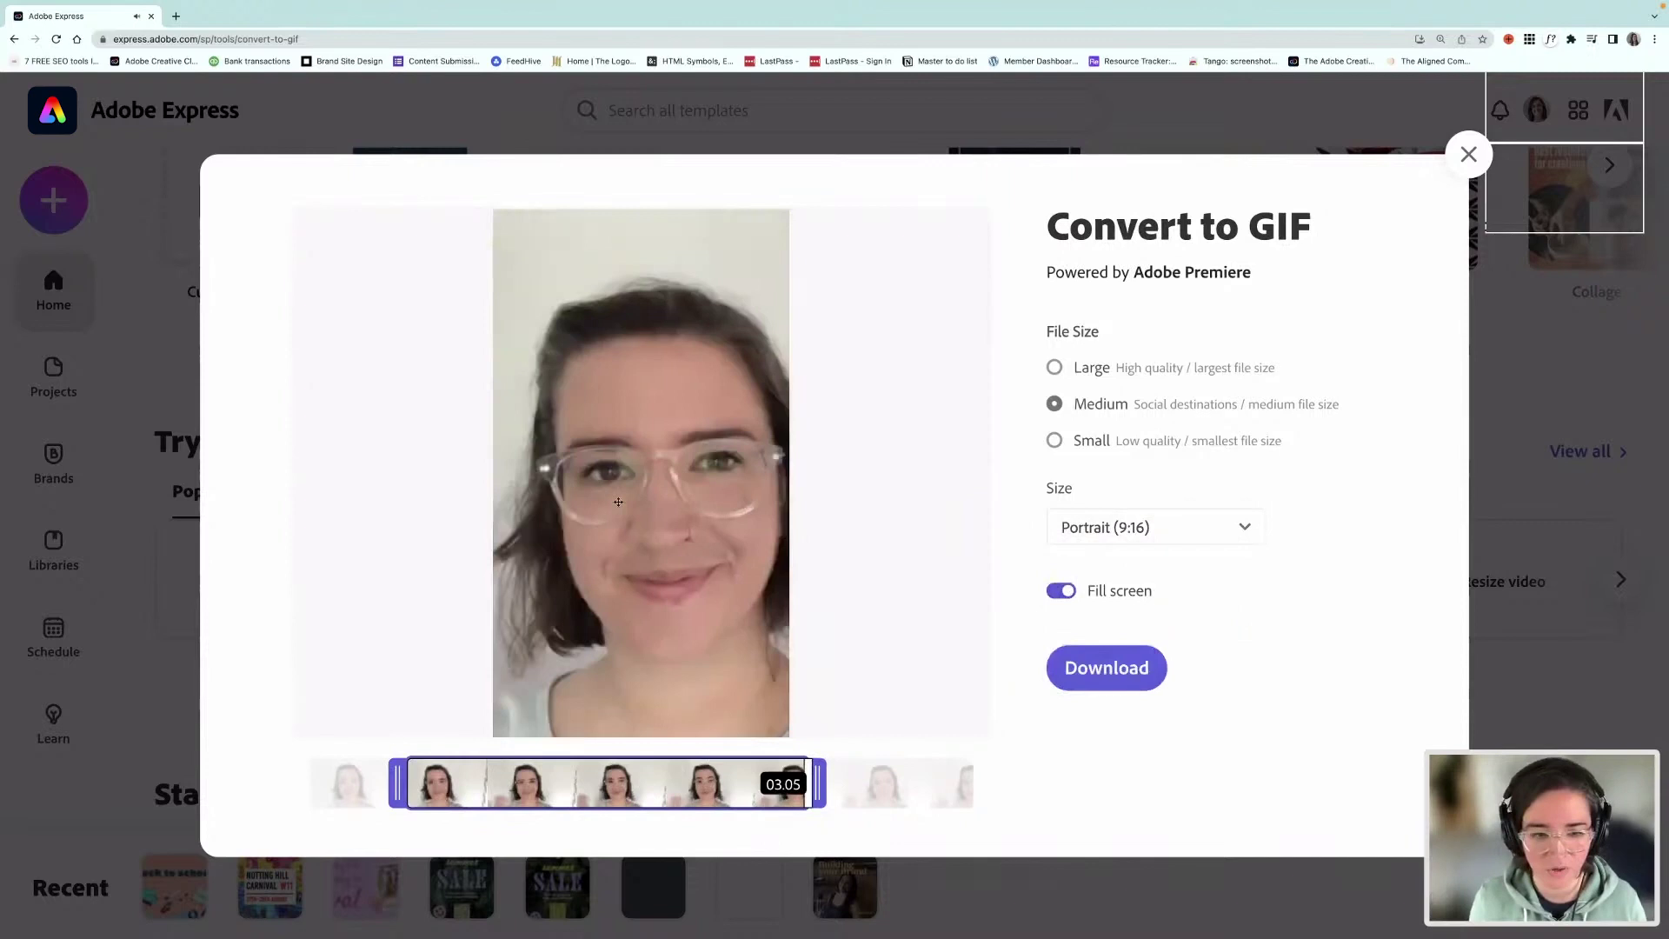
{"action": "left_click", "coordinate": [1061, 591]}
Switch the size to Square (1:1) with Fill screen off so the video is letterboxed
{"action": "left_click", "coordinate": [1102, 537]}
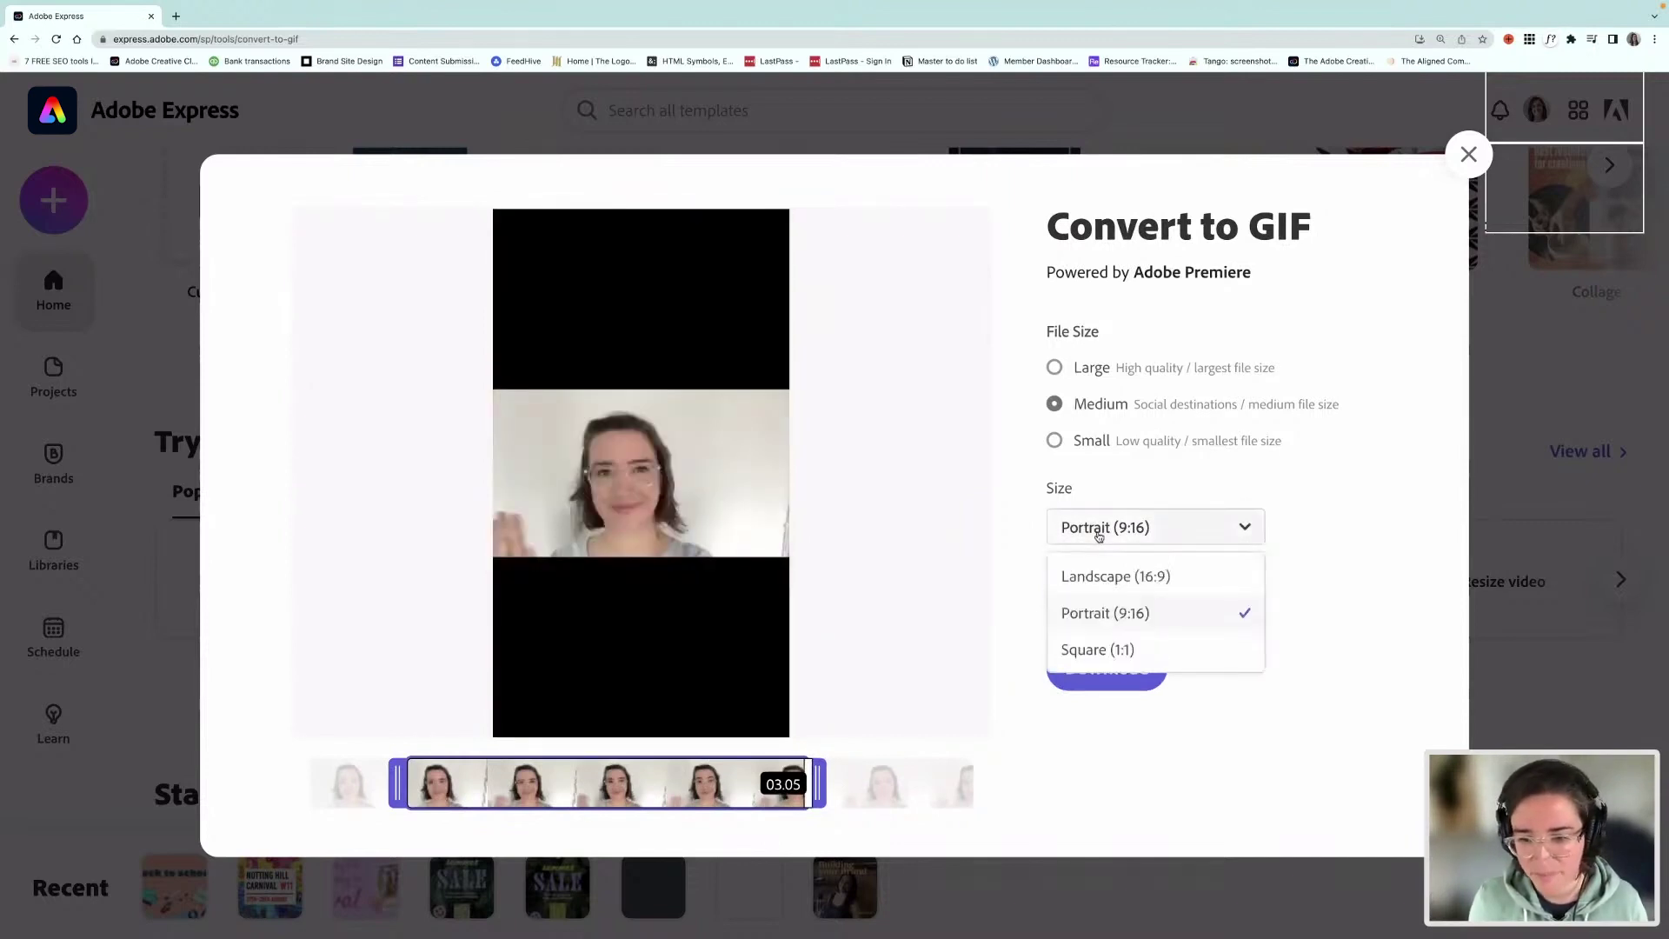
{"action": "left_click", "coordinate": [1096, 661]}
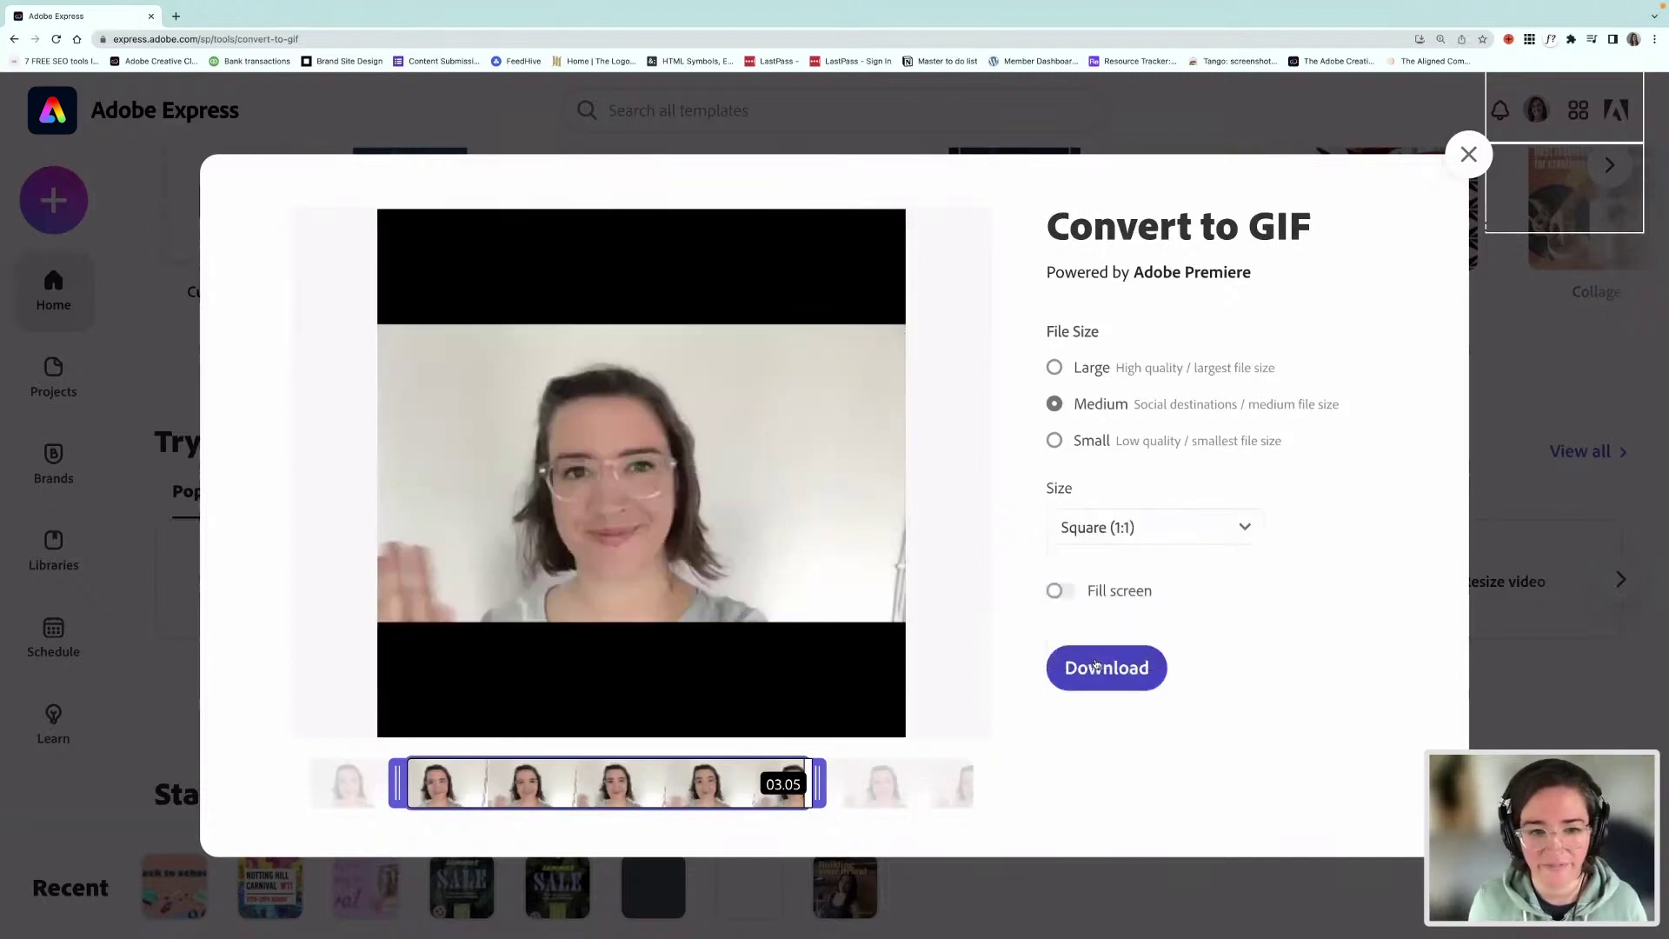
{"action": "left_click", "coordinate": [1062, 592]}
{"action": "left_click", "coordinate": [1057, 593]}
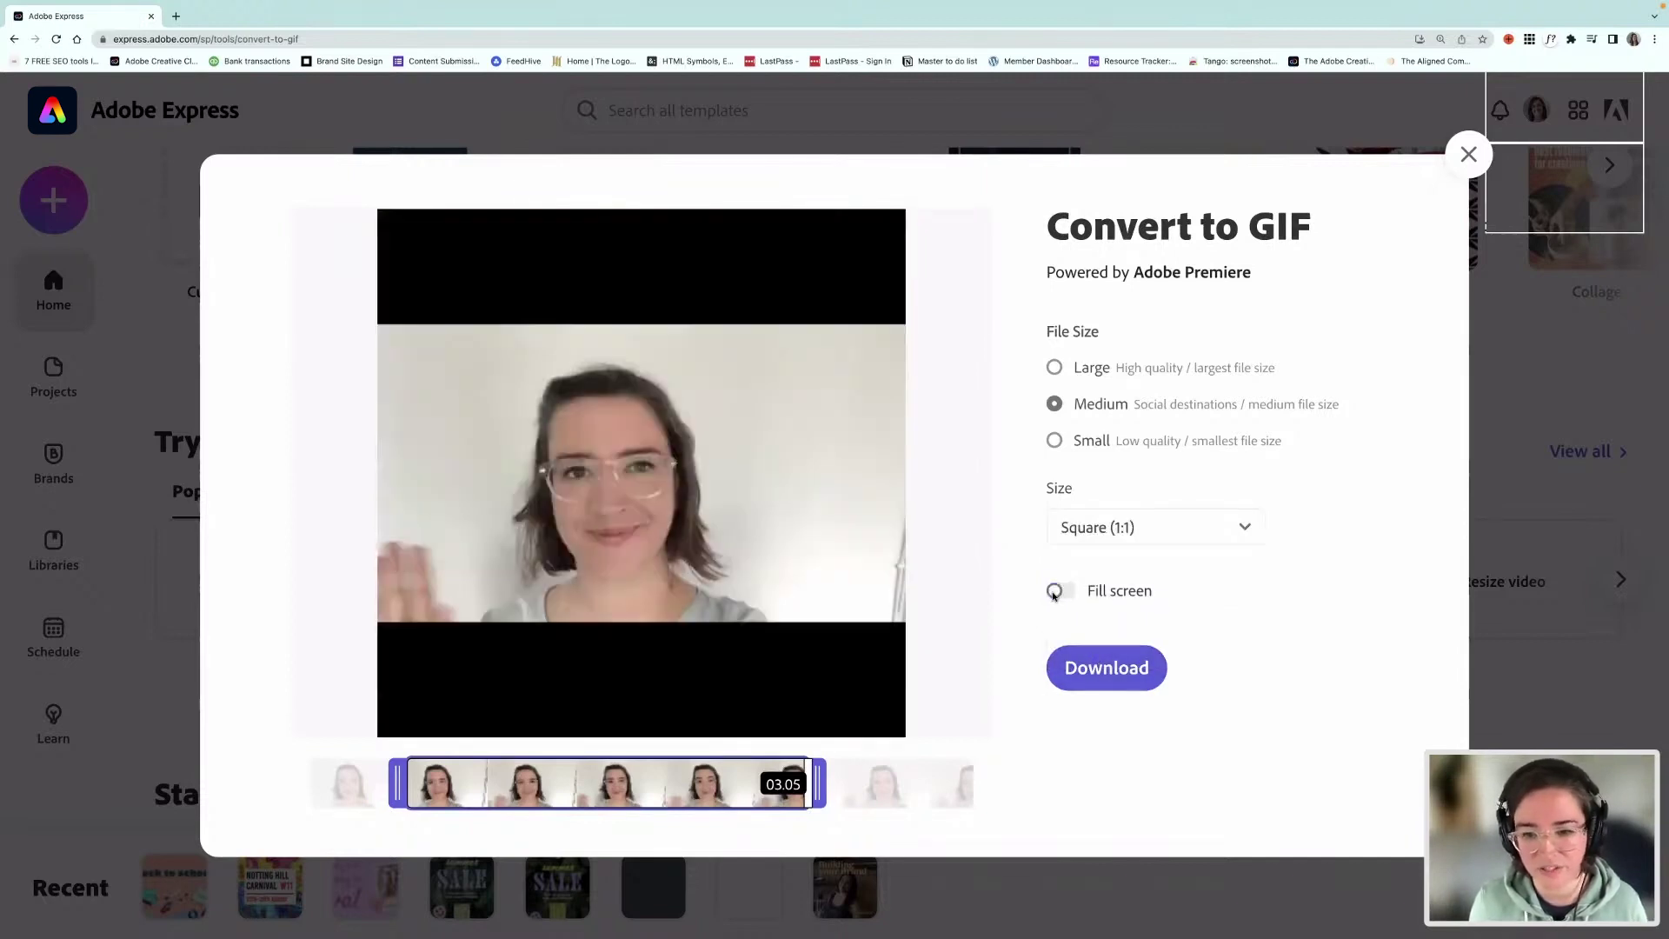
Set the size back to Landscape (16:9) and download the 03.05 clip as a GIF
{"action": "left_click", "coordinate": [1091, 524]}
{"action": "left_click", "coordinate": [1084, 571]}
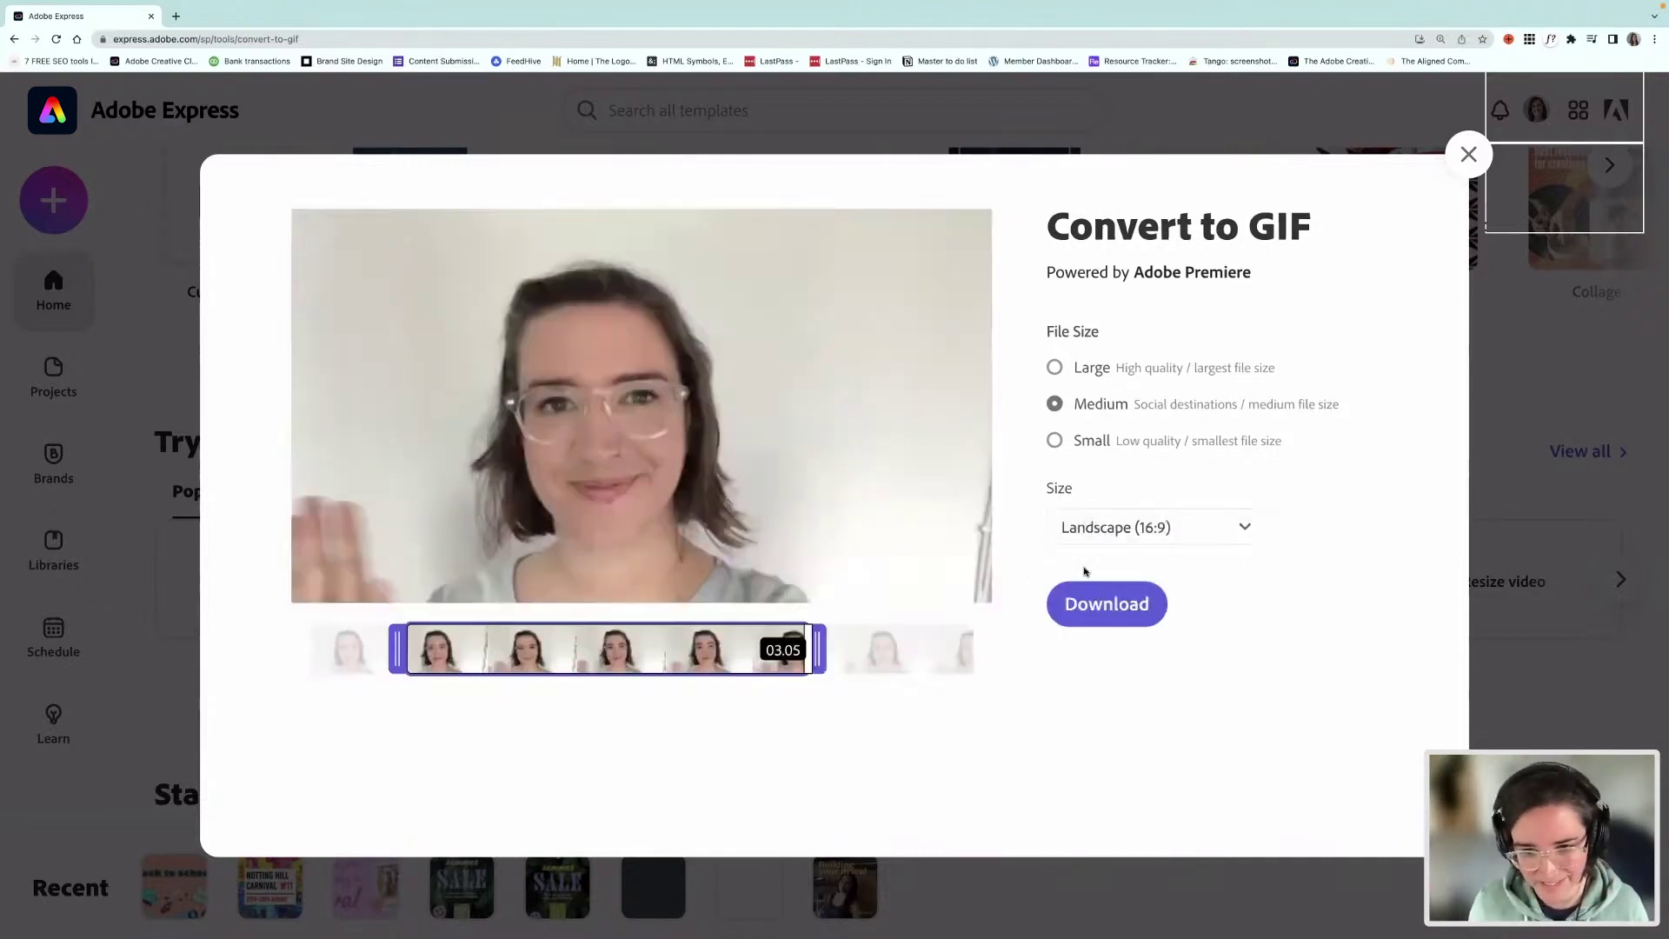
{"action": "left_click", "coordinate": [1110, 614]}
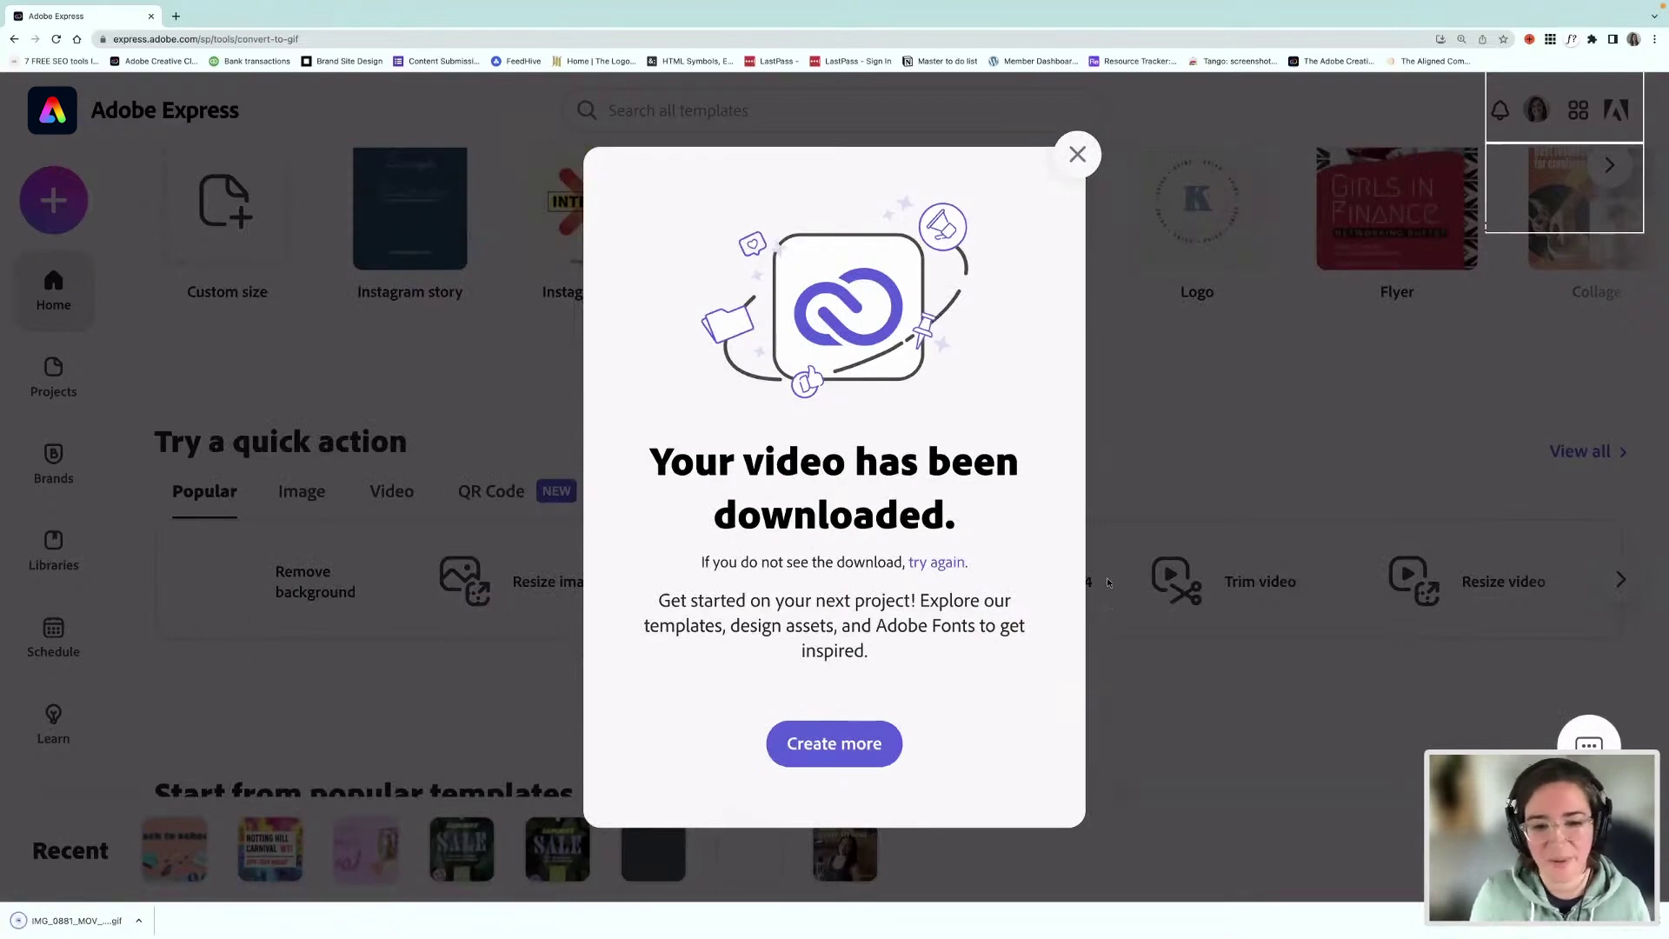
Create a new custom-size graphic using the Social Profile Channel art preset
{"action": "left_click", "coordinate": [1078, 154]}
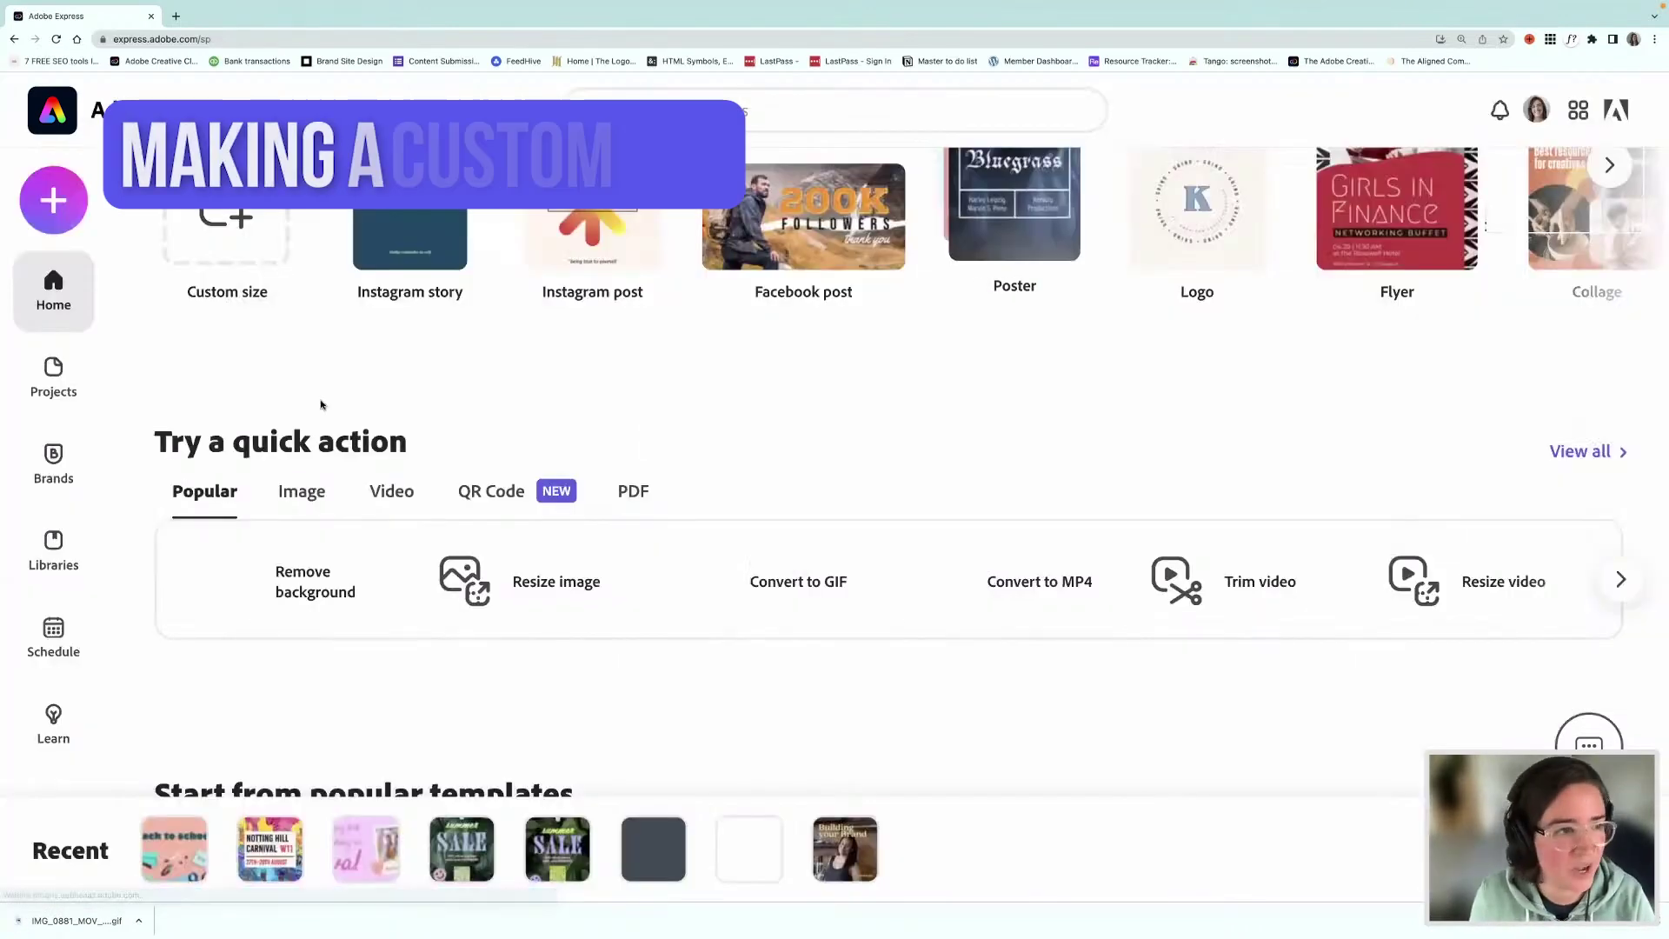
{"action": "left_click", "coordinate": [53, 200]}
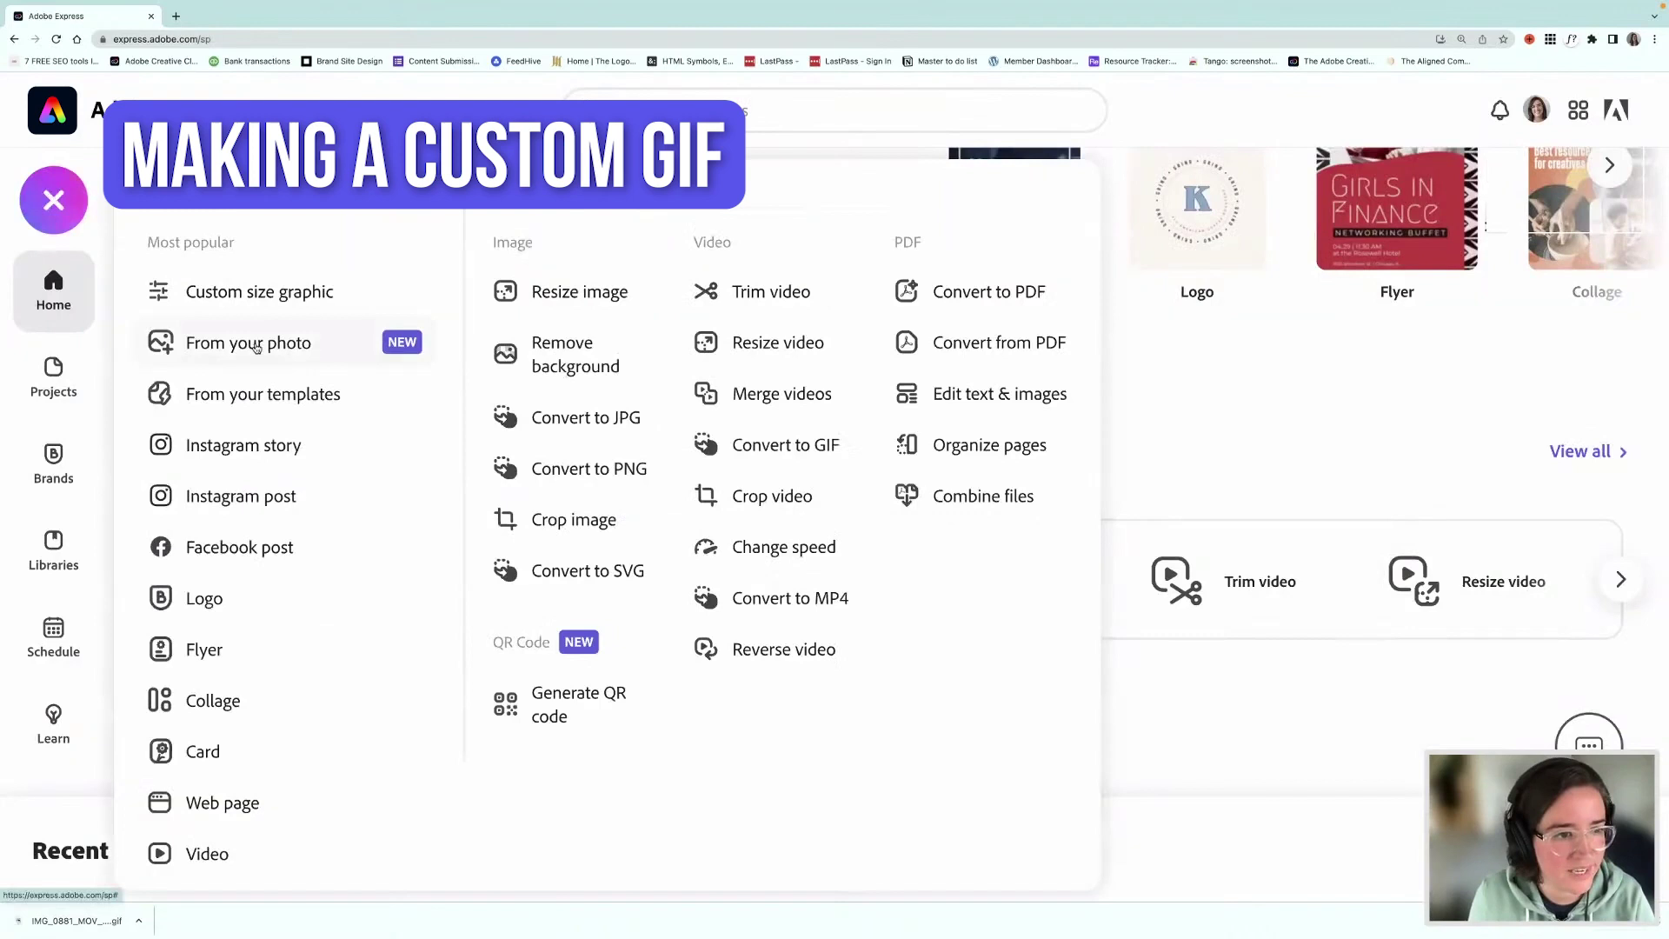
{"action": "left_click", "coordinate": [268, 291]}
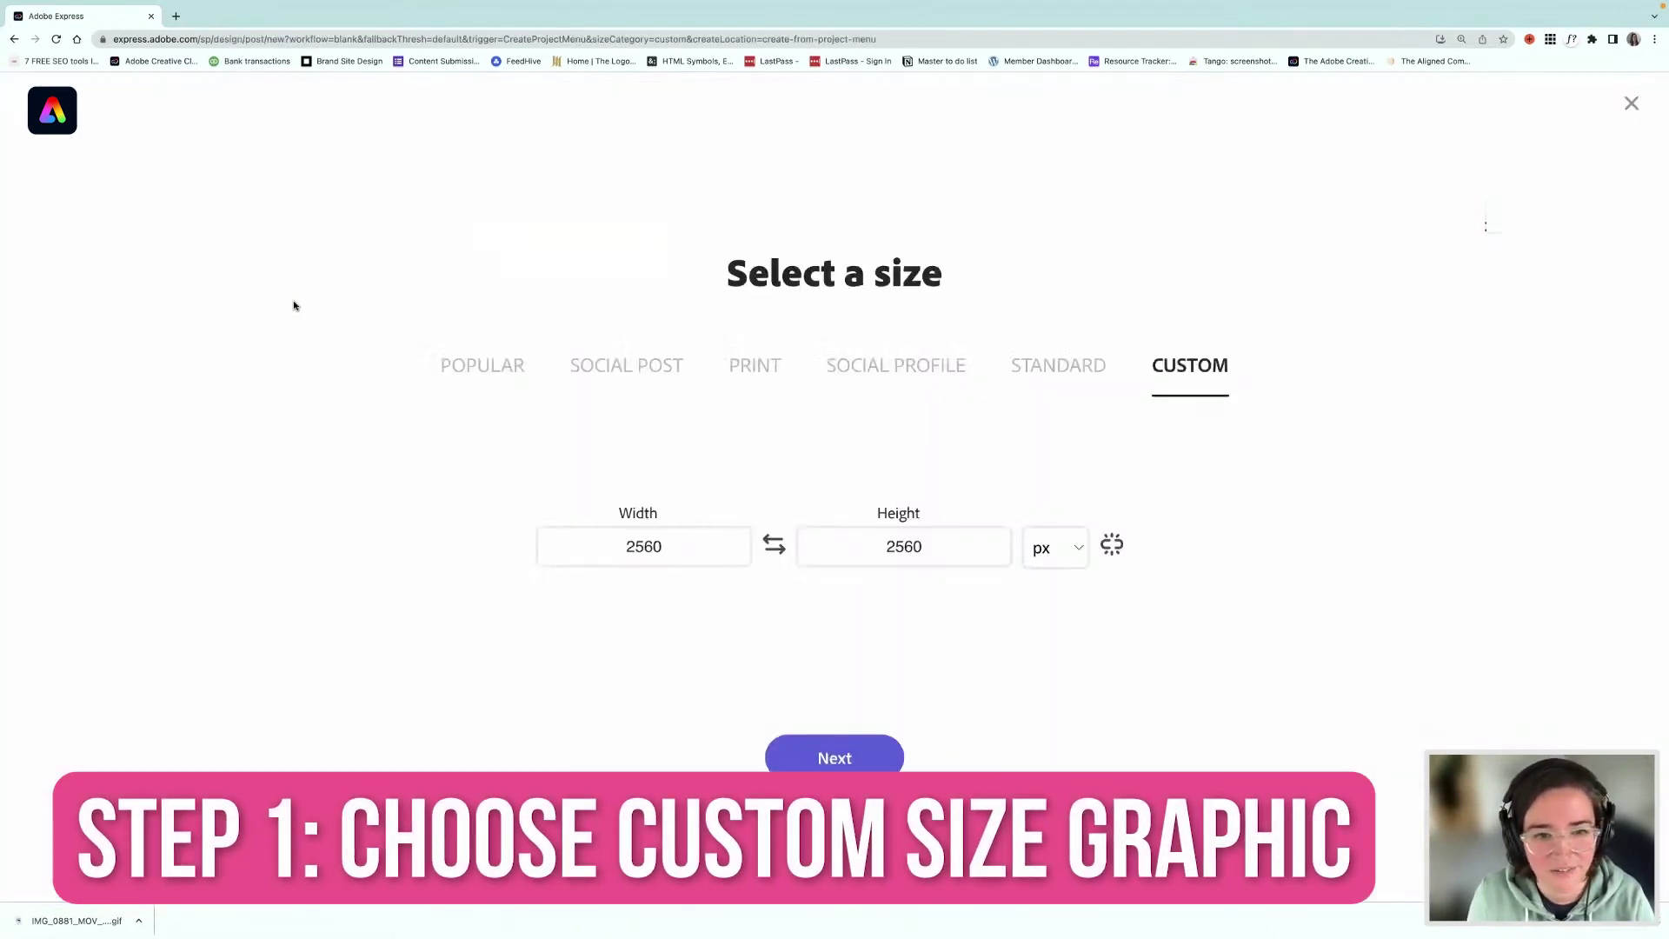
{"action": "left_click", "coordinate": [874, 372]}
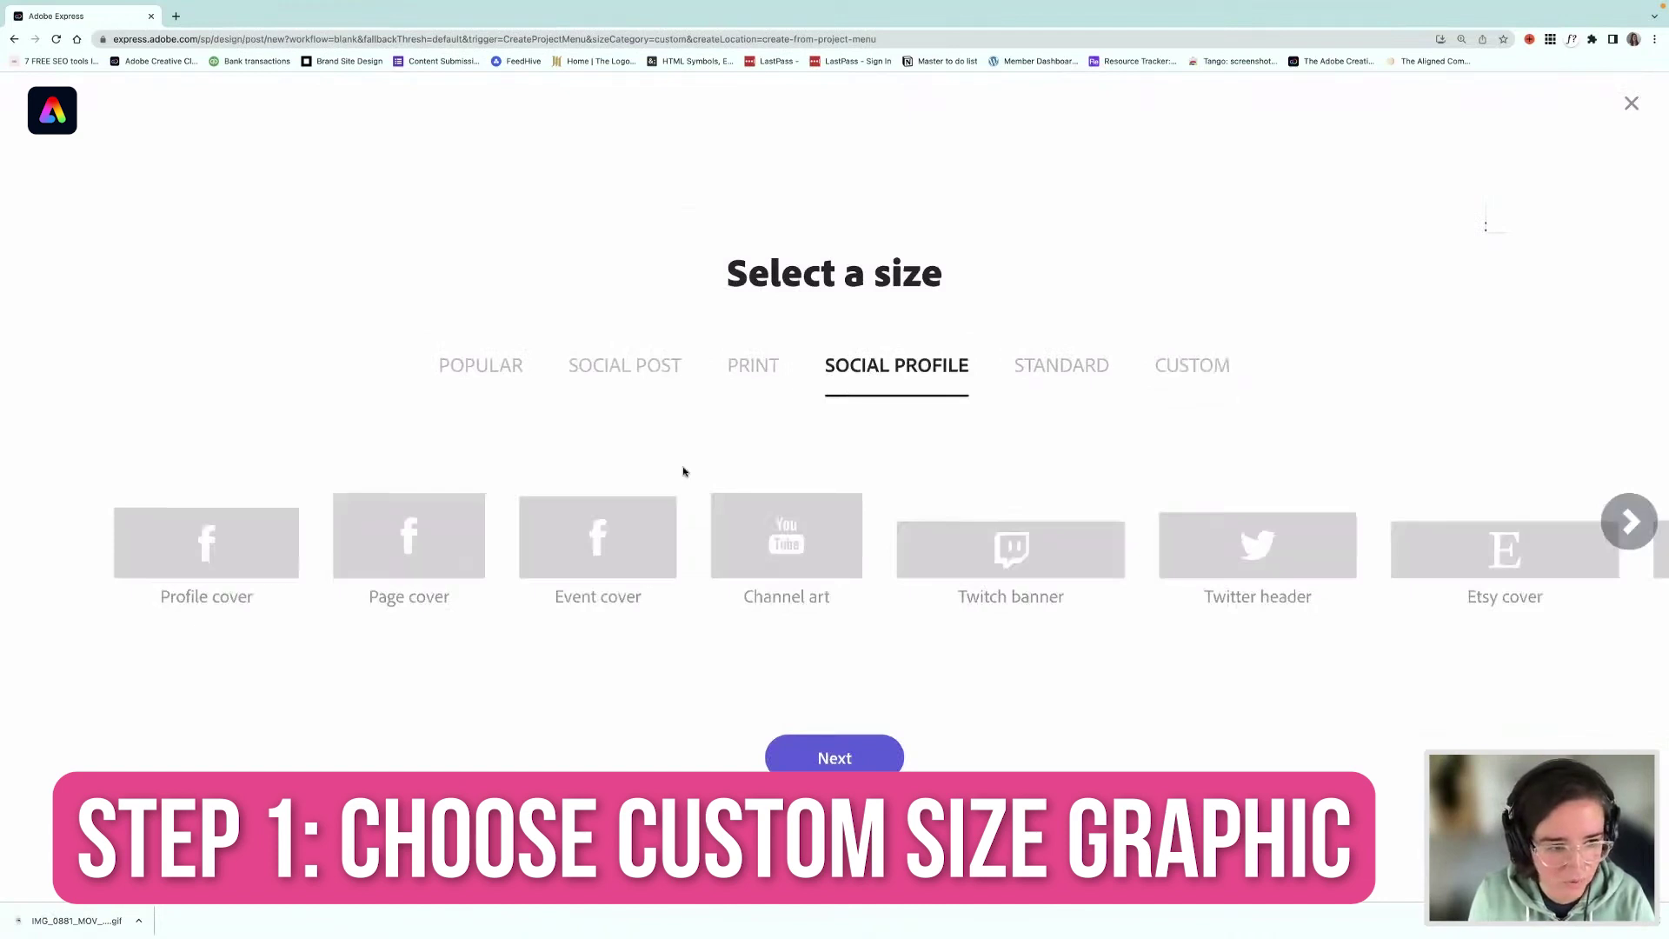
{"action": "scroll", "coordinate": [721, 457], "scroll_direction": "right", "scroll_amount": 3}
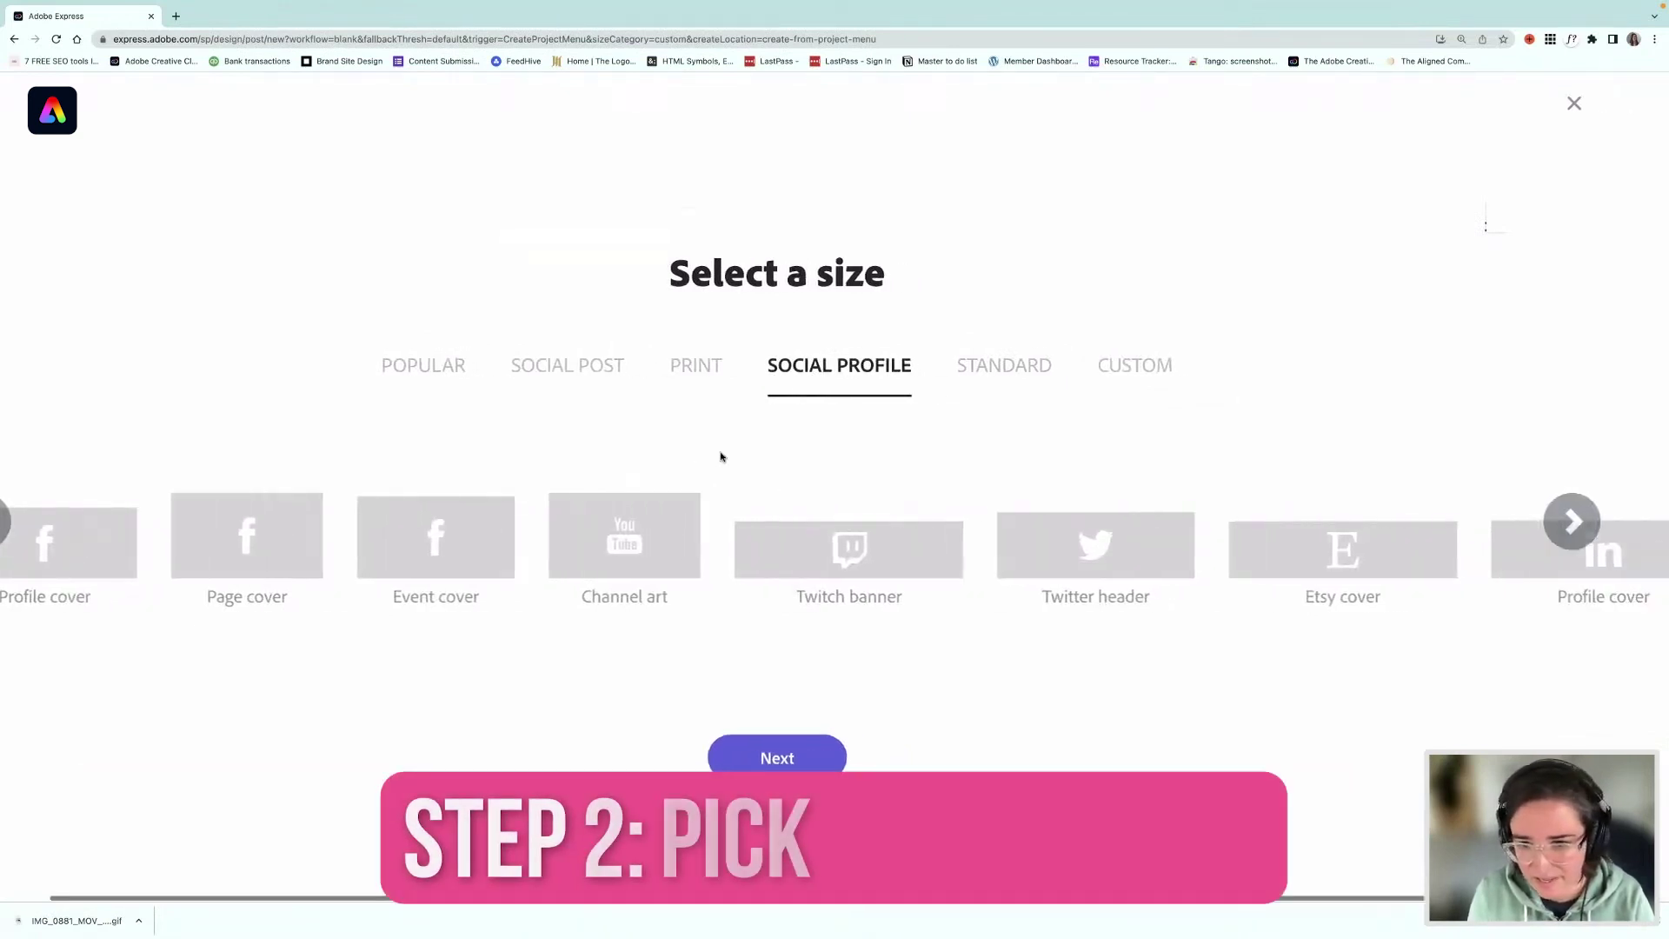
{"action": "left_click", "coordinate": [761, 547]}
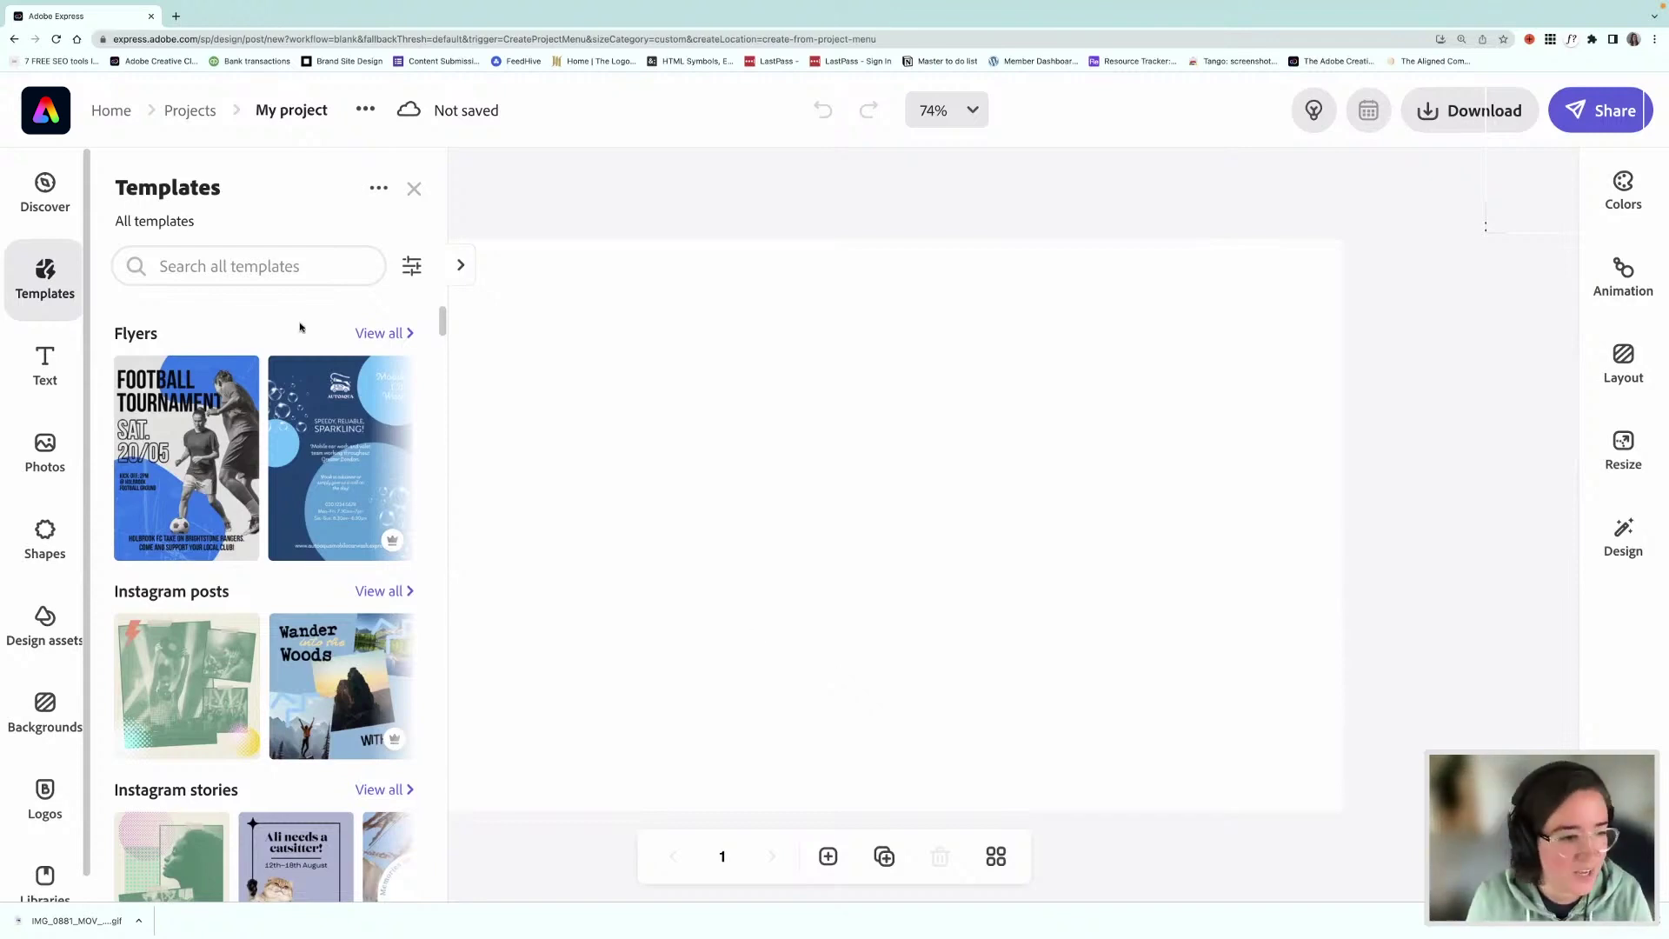
Browse the Photos library to the Flatlays collection and scroll through its 499 stock results
{"action": "left_click", "coordinate": [45, 470]}
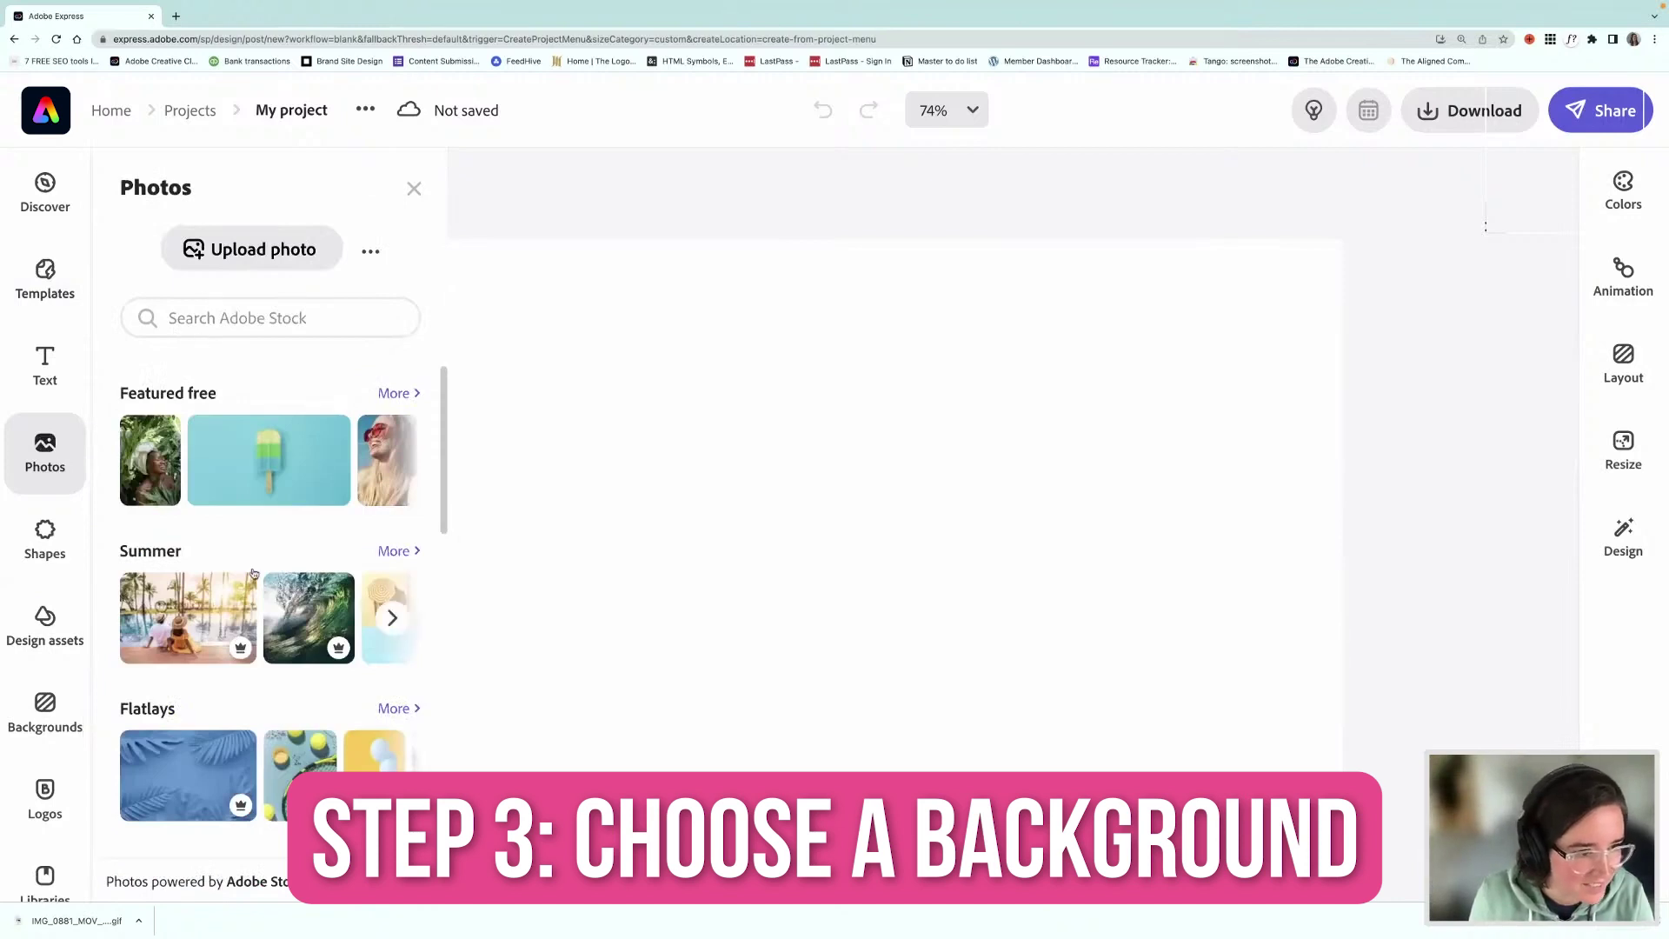
{"action": "scroll", "coordinate": [257, 582], "scroll_direction": "down", "scroll_amount": 3}
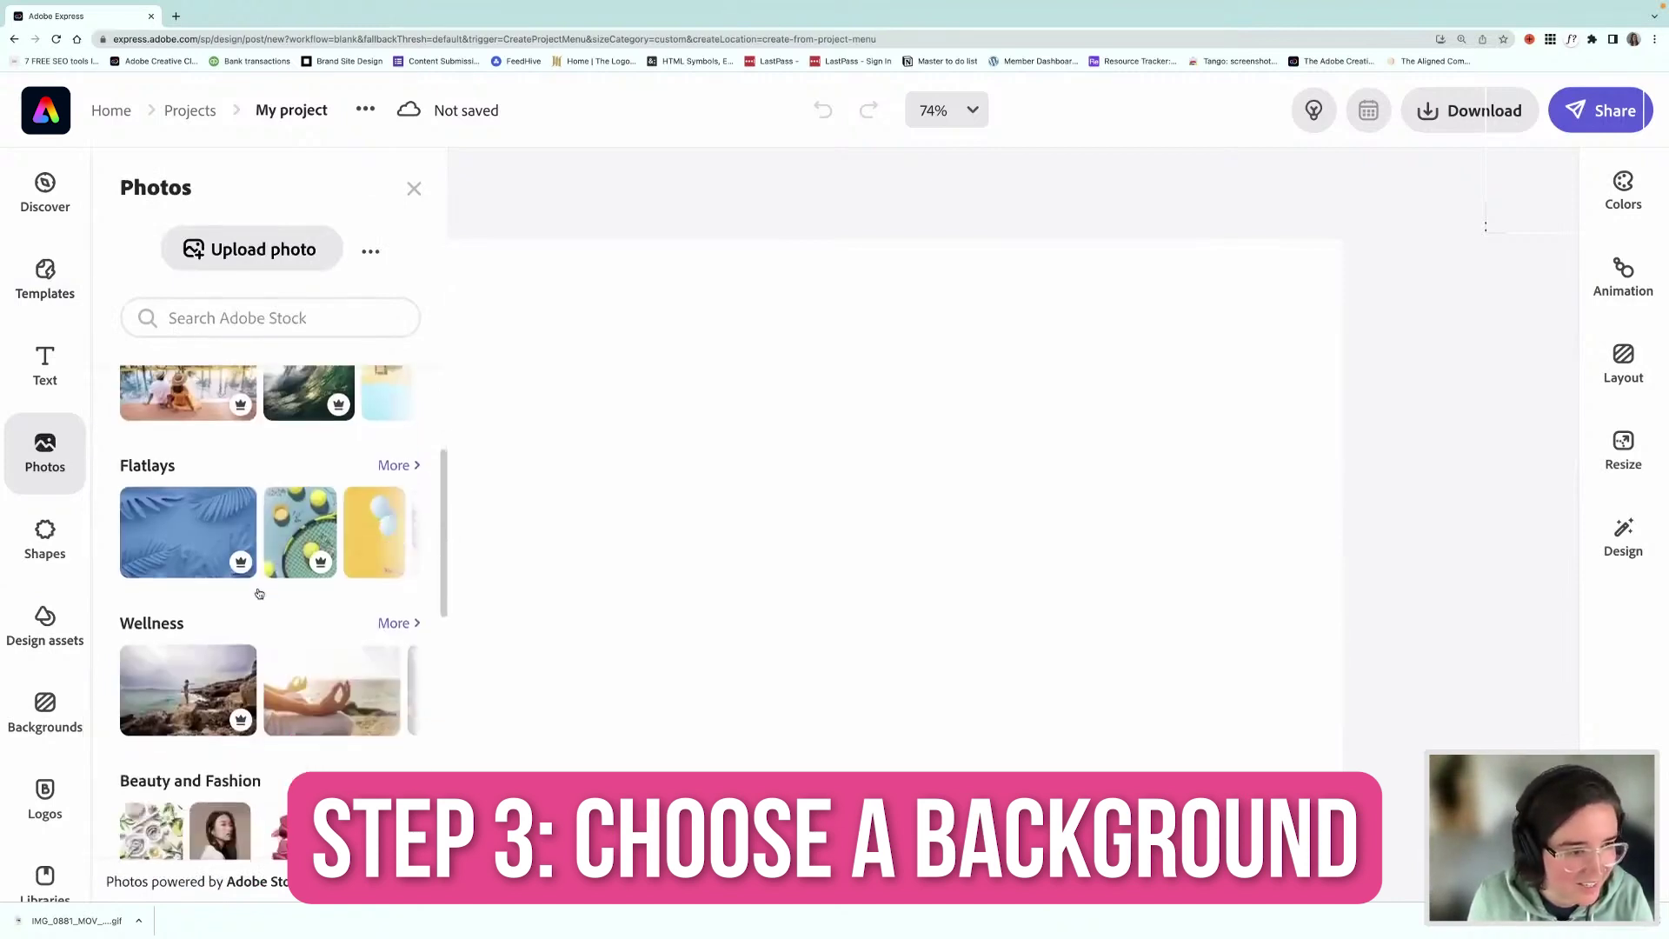
{"action": "left_click", "coordinate": [393, 466]}
{"action": "scroll", "coordinate": [335, 564], "scroll_direction": "down", "scroll_amount": 4}
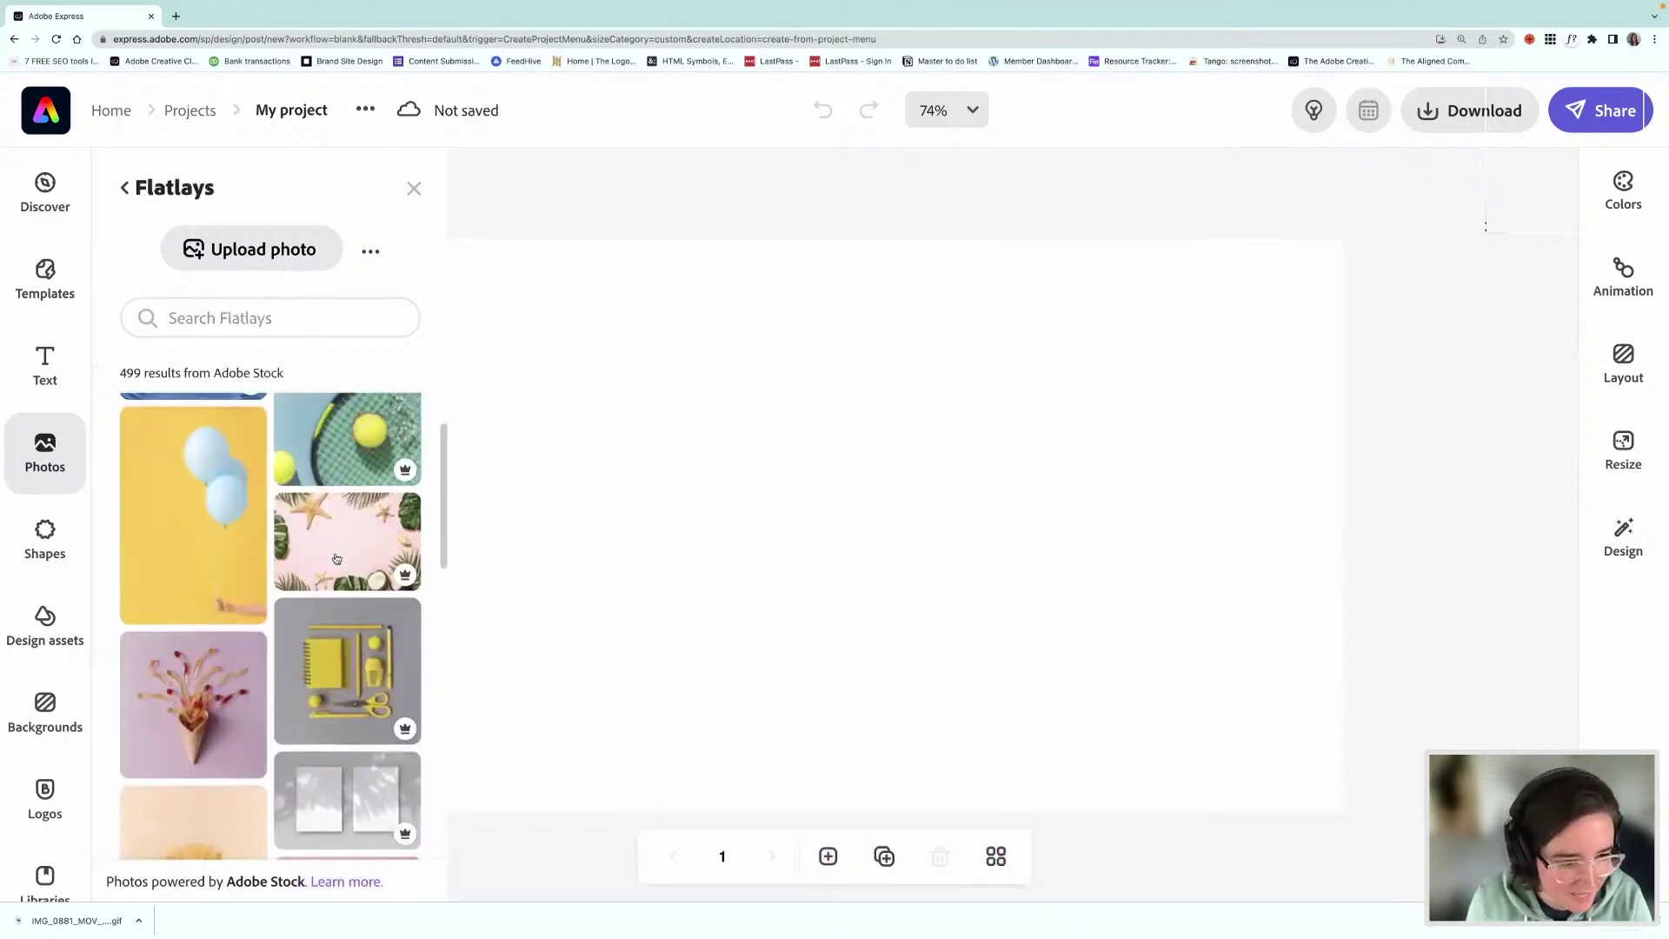
{"action": "scroll", "coordinate": [337, 559], "scroll_direction": "down", "scroll_amount": 5}
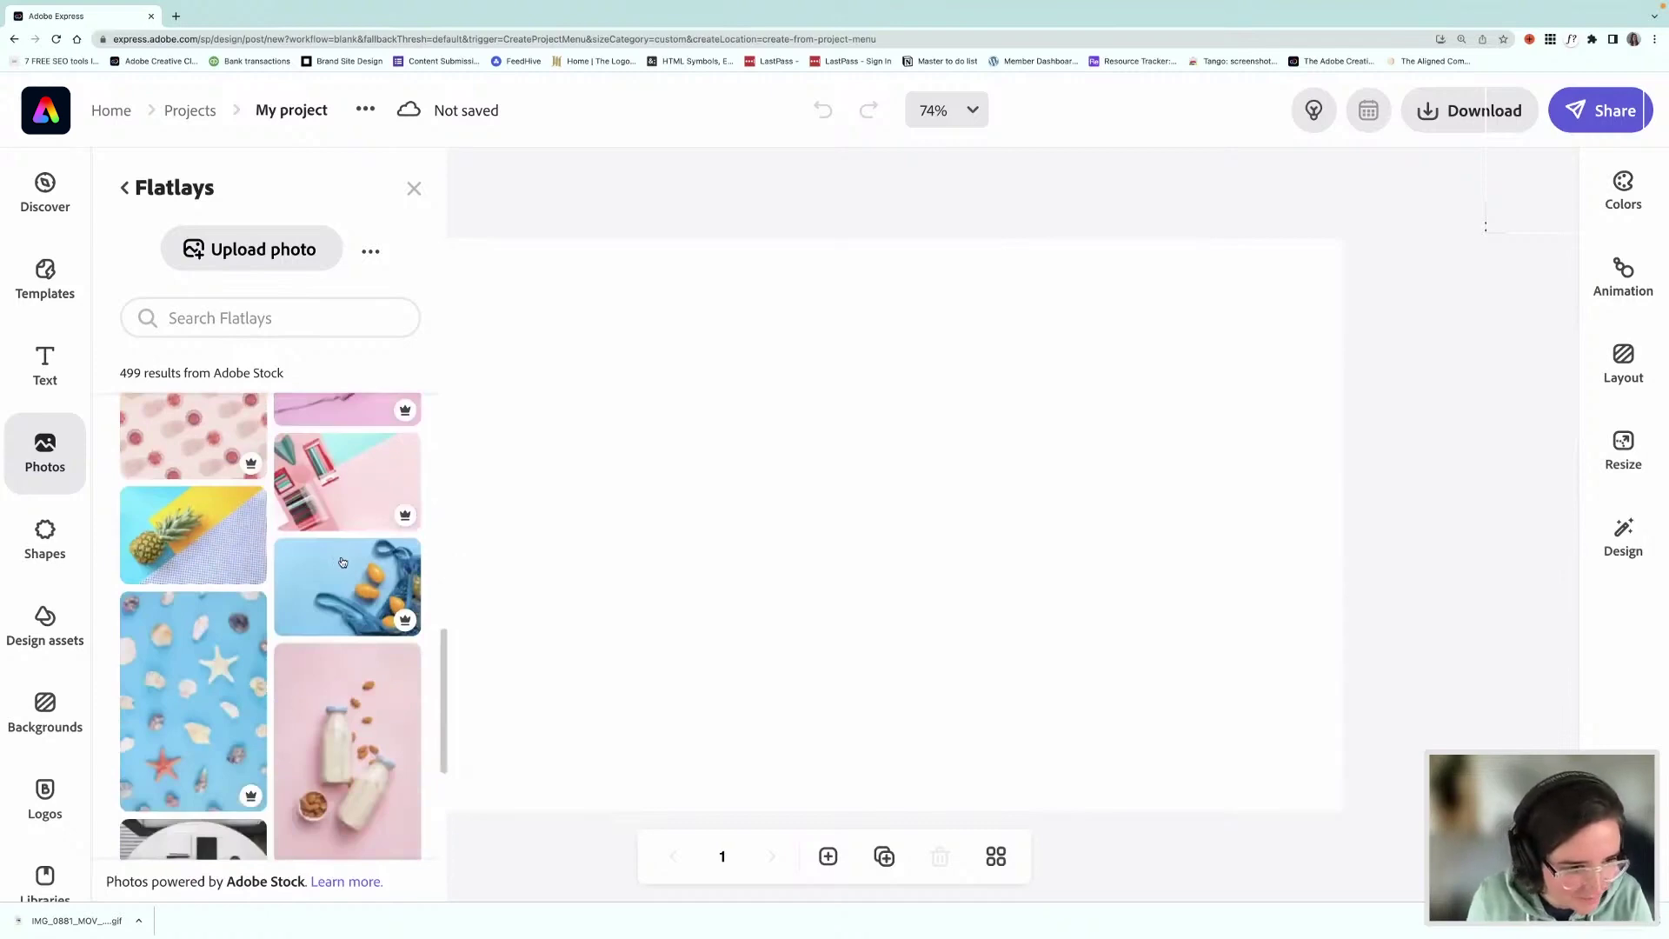
{"action": "scroll", "coordinate": [342, 561], "scroll_direction": "down", "scroll_amount": 5}
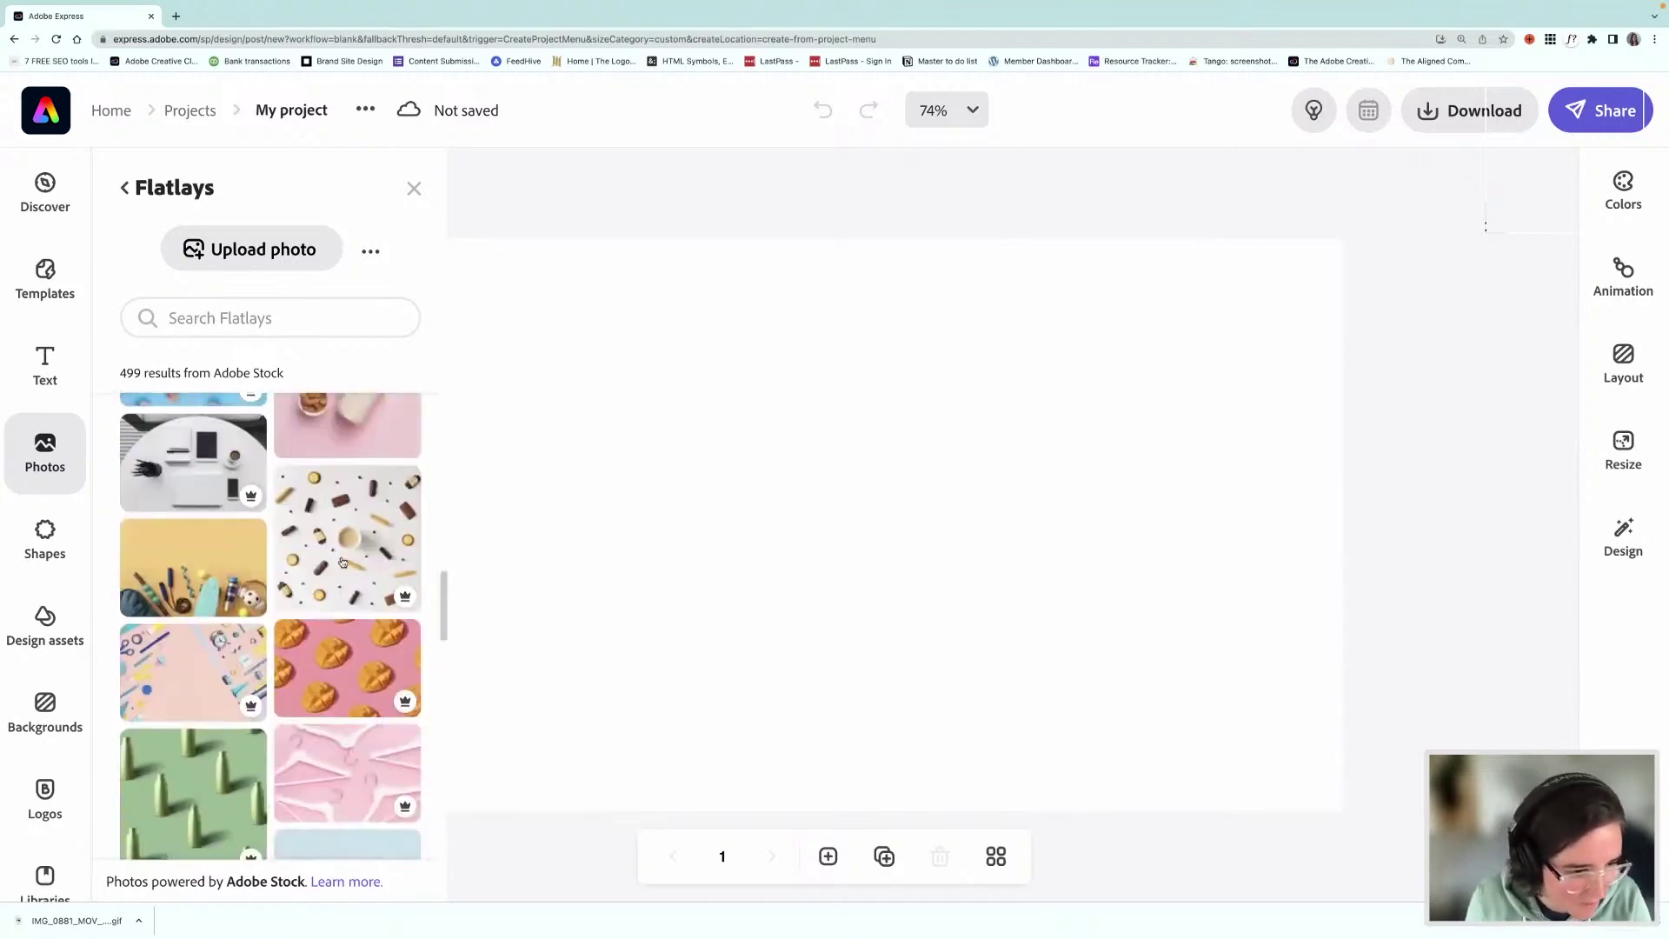
{"action": "scroll", "coordinate": [342, 561], "scroll_direction": "down", "scroll_amount": 1}
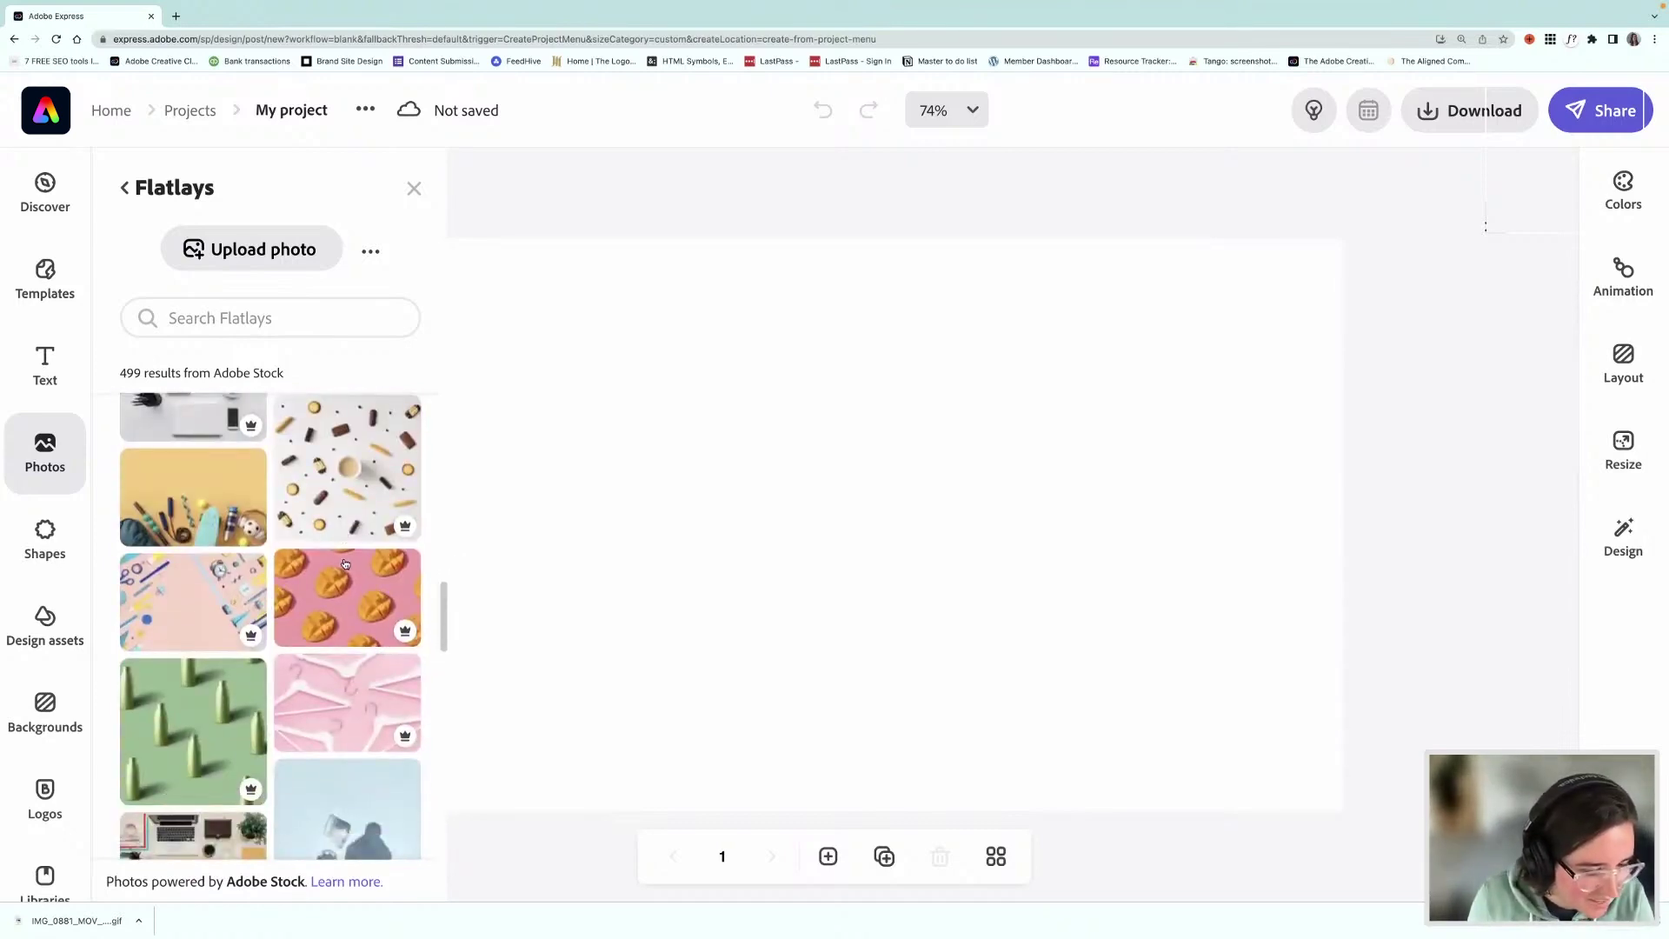
{"action": "scroll", "coordinate": [345, 565], "scroll_direction": "down", "scroll_amount": 5}
{"action": "scroll", "coordinate": [345, 564], "scroll_direction": "down", "scroll_amount": 8}
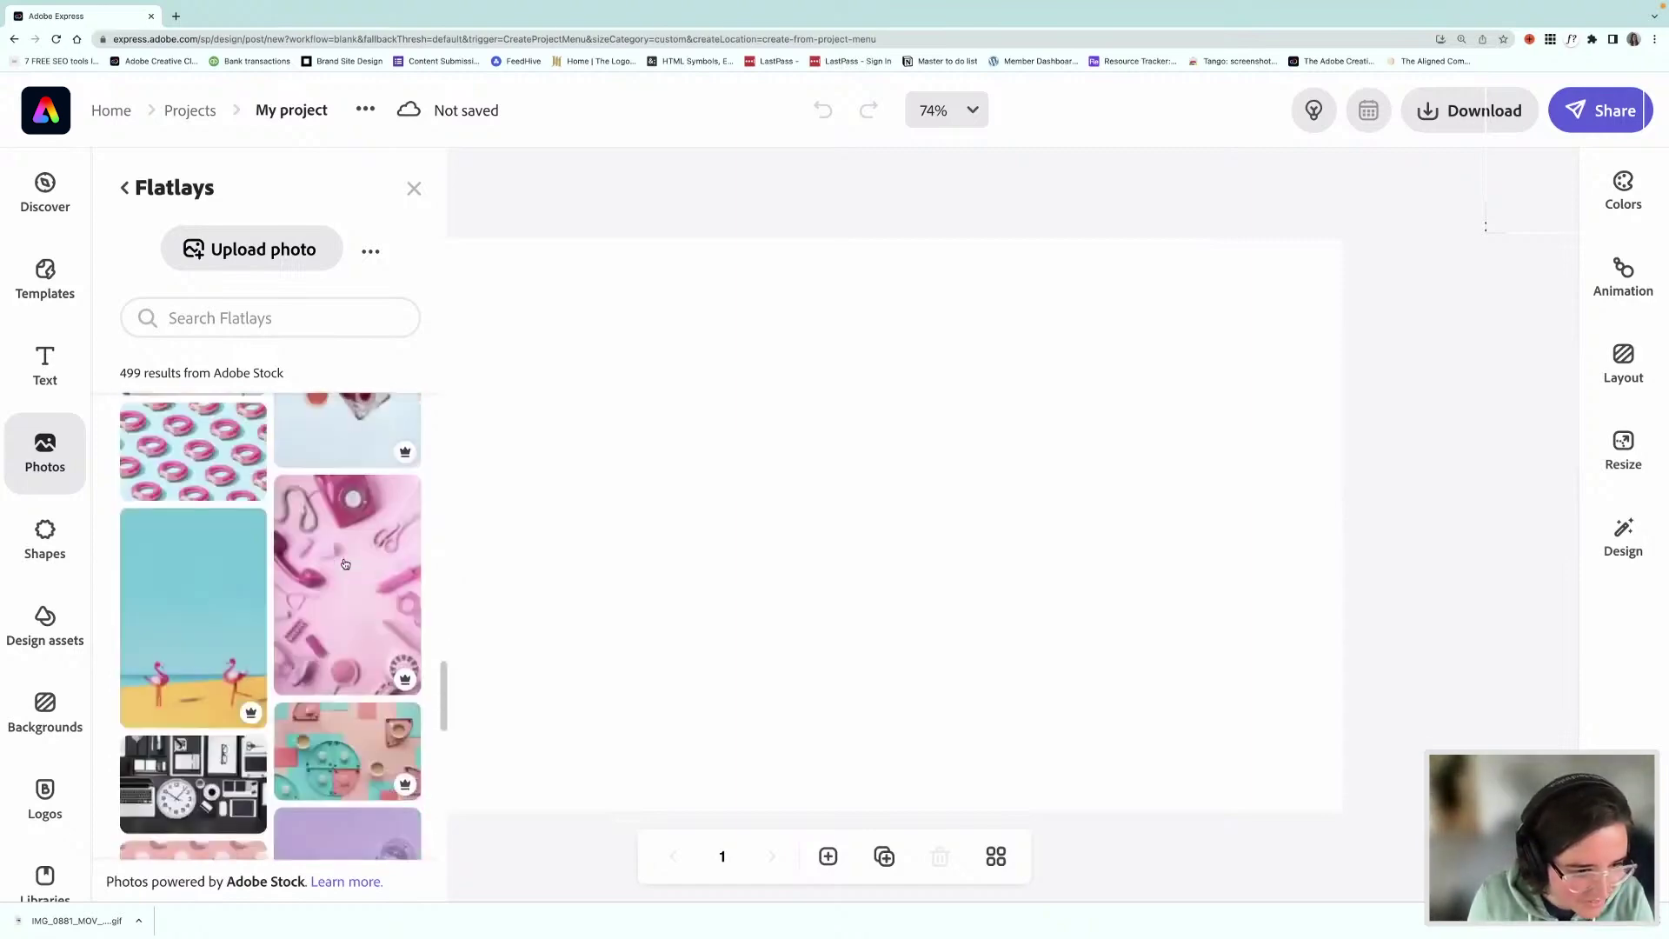
{"action": "scroll", "coordinate": [345, 563], "scroll_direction": "down", "scroll_amount": 10}
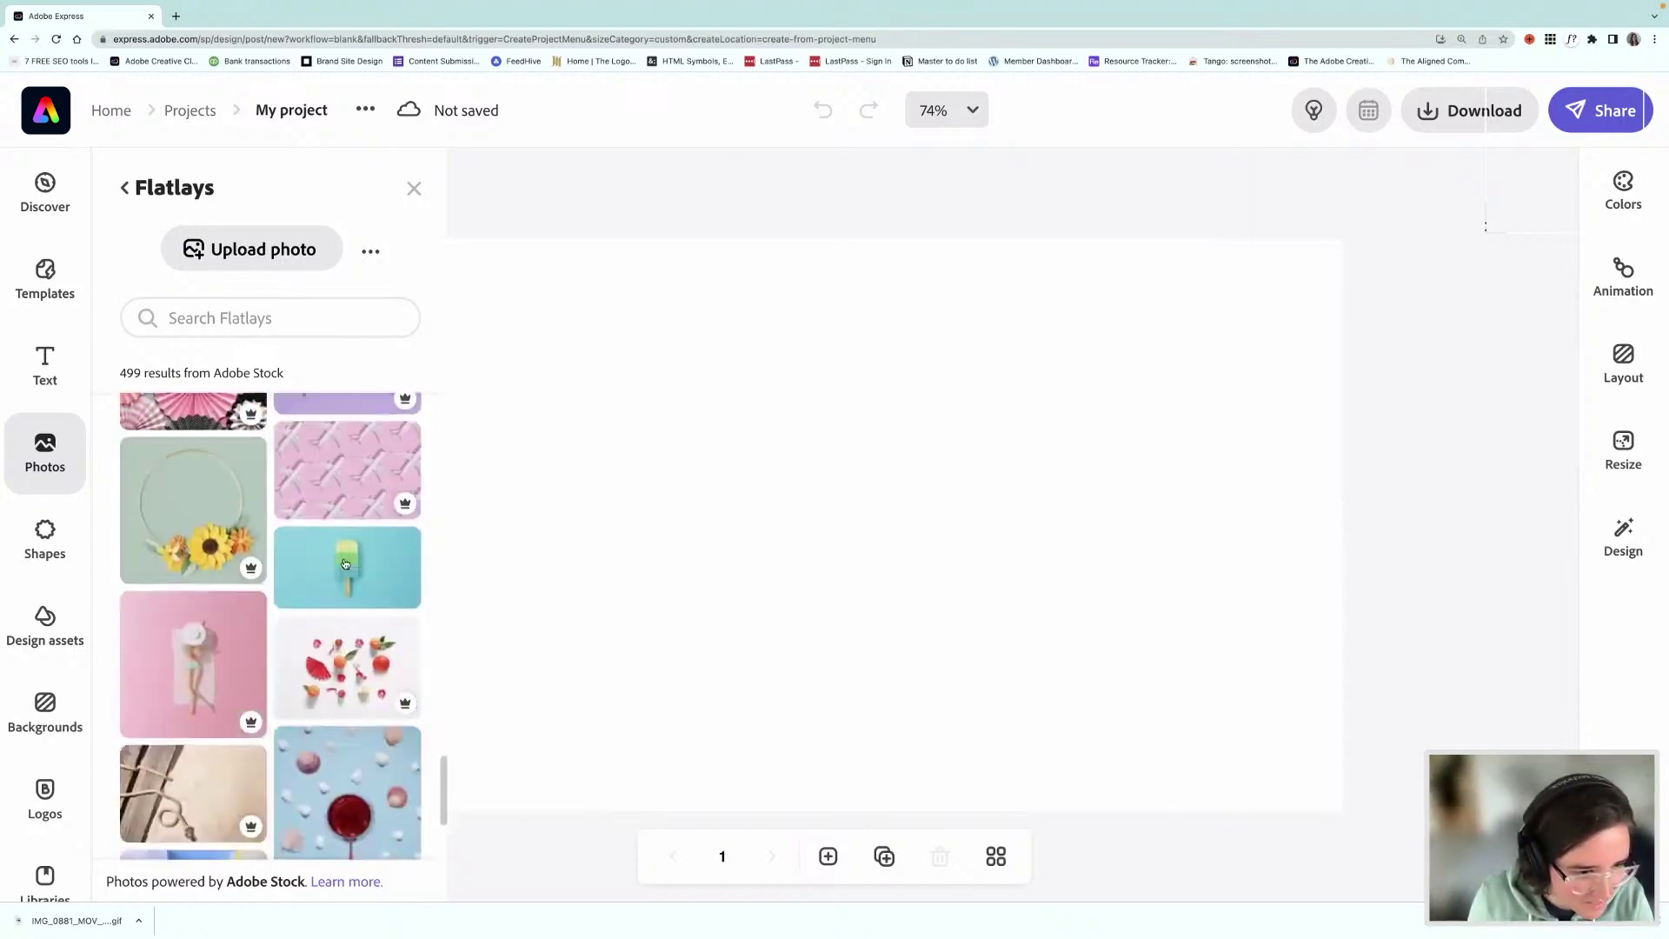
{"action": "scroll", "coordinate": [345, 563], "scroll_direction": "down", "scroll_amount": 5}
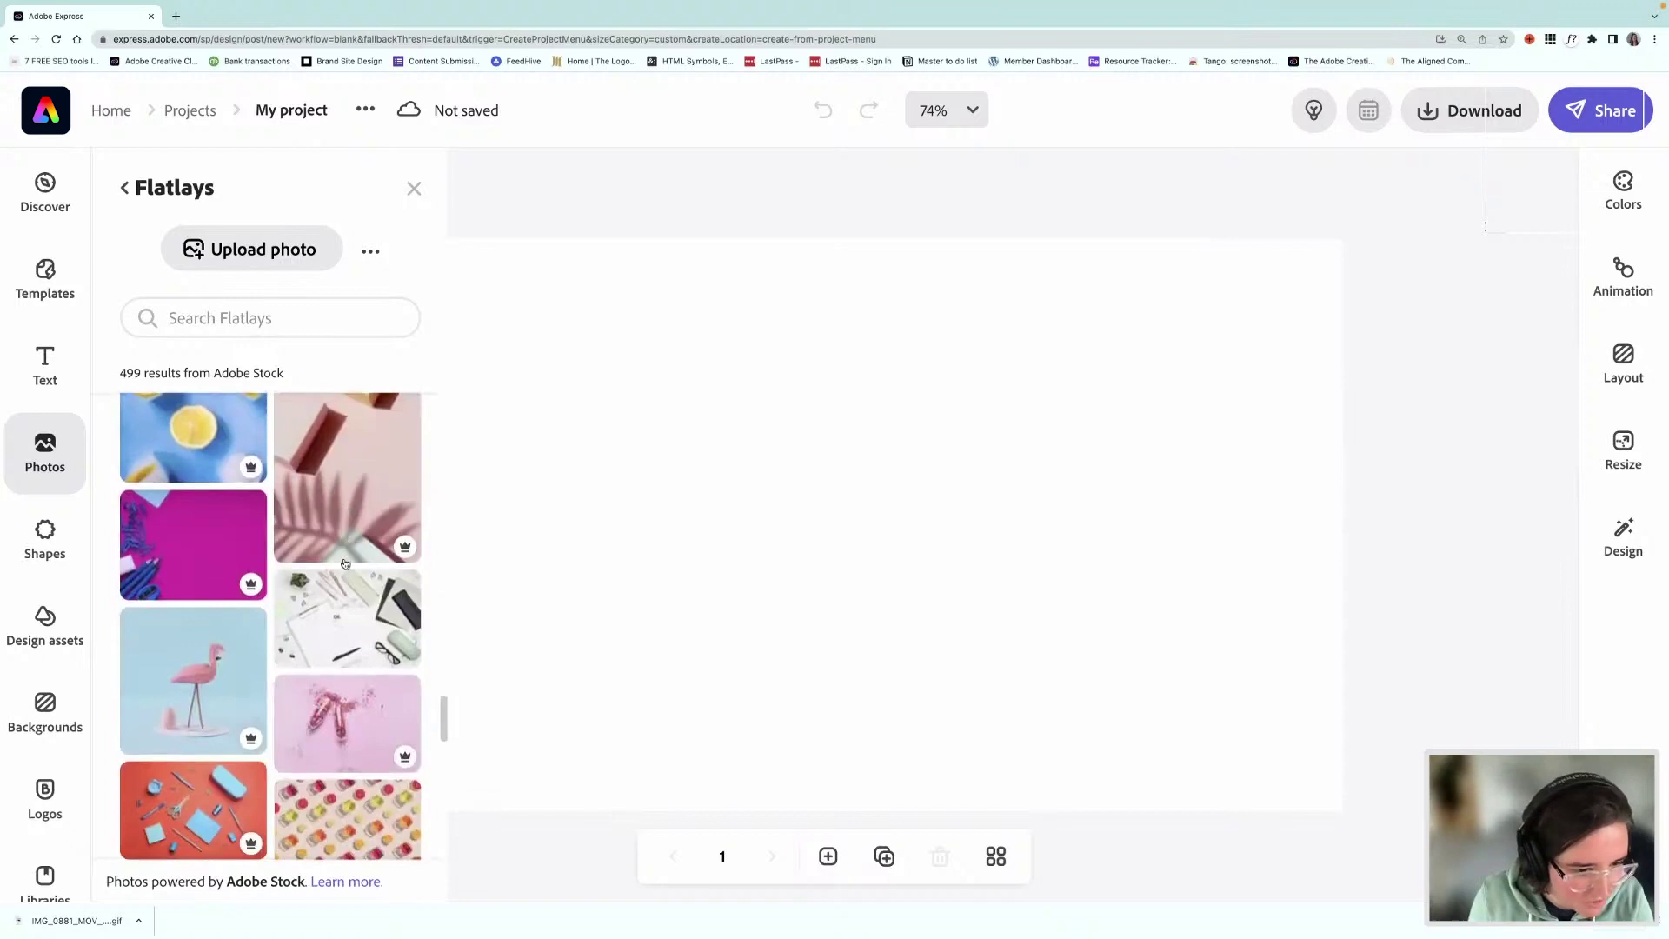
{"action": "scroll", "coordinate": [345, 563], "scroll_direction": "down", "scroll_amount": 2}
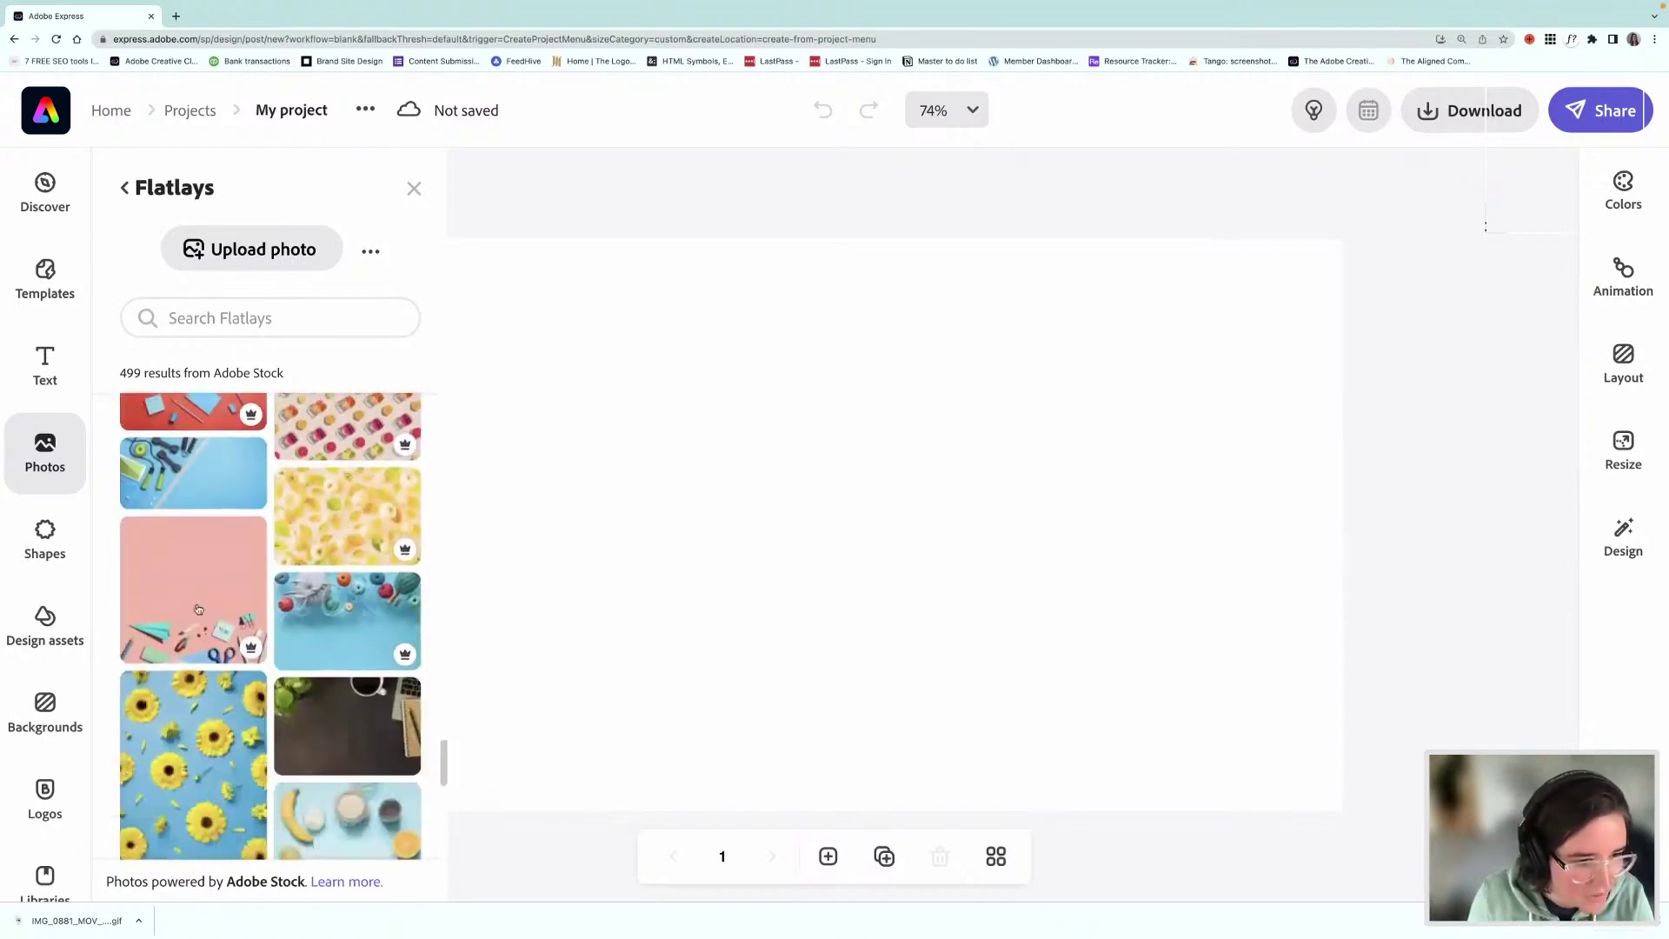
{"action": "scroll", "coordinate": [199, 609], "scroll_direction": "down", "scroll_amount": 2}
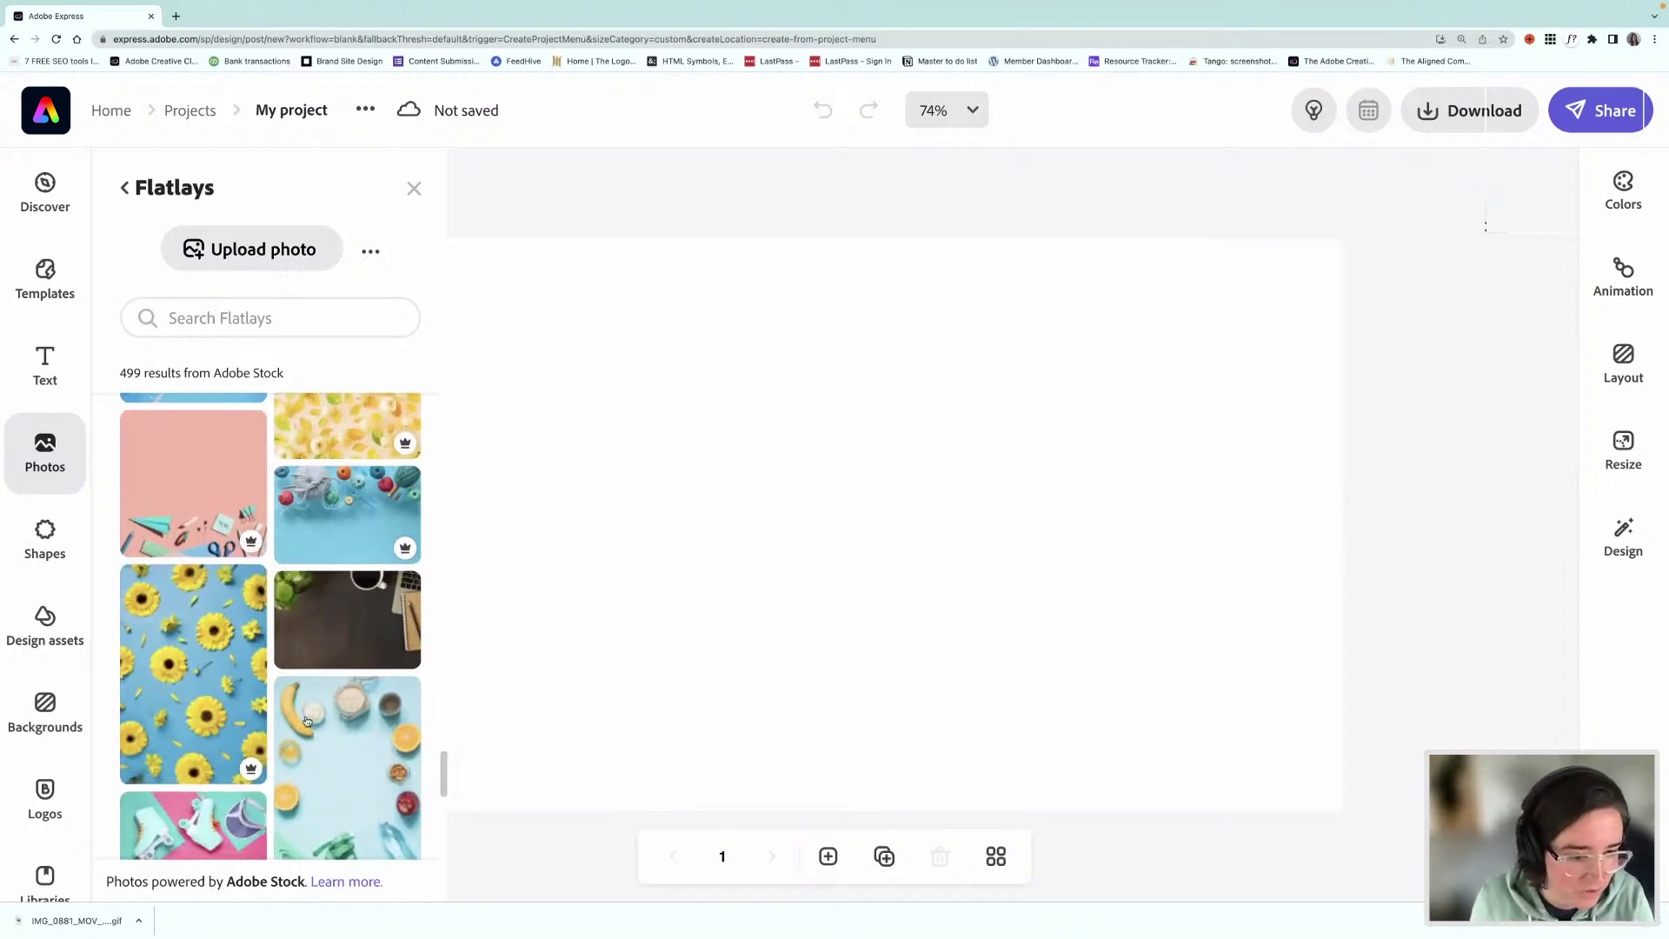
Add the pink stationery flatlay photo and stretch it to fill the whole canvas
{"action": "left_click", "coordinate": [218, 517]}
{"action": "left_click", "coordinate": [773, 606]}
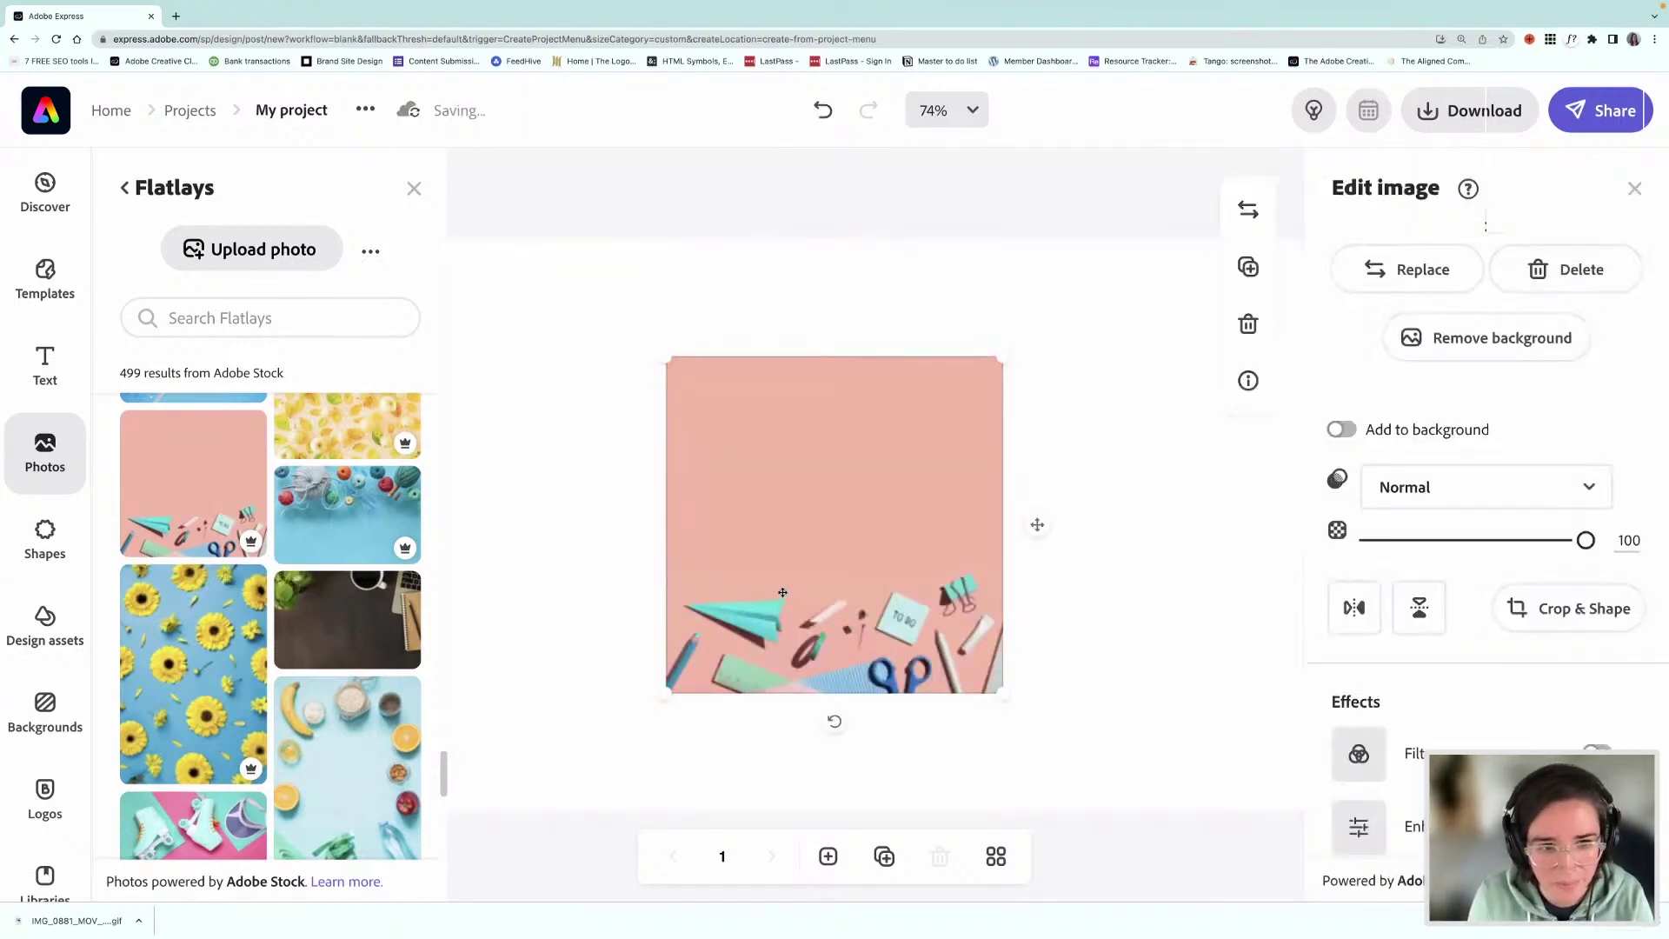
{"action": "left_click_drag", "start_coordinate": [782, 592], "coordinate": [661, 540]}
{"action": "left_click", "coordinate": [414, 189]}
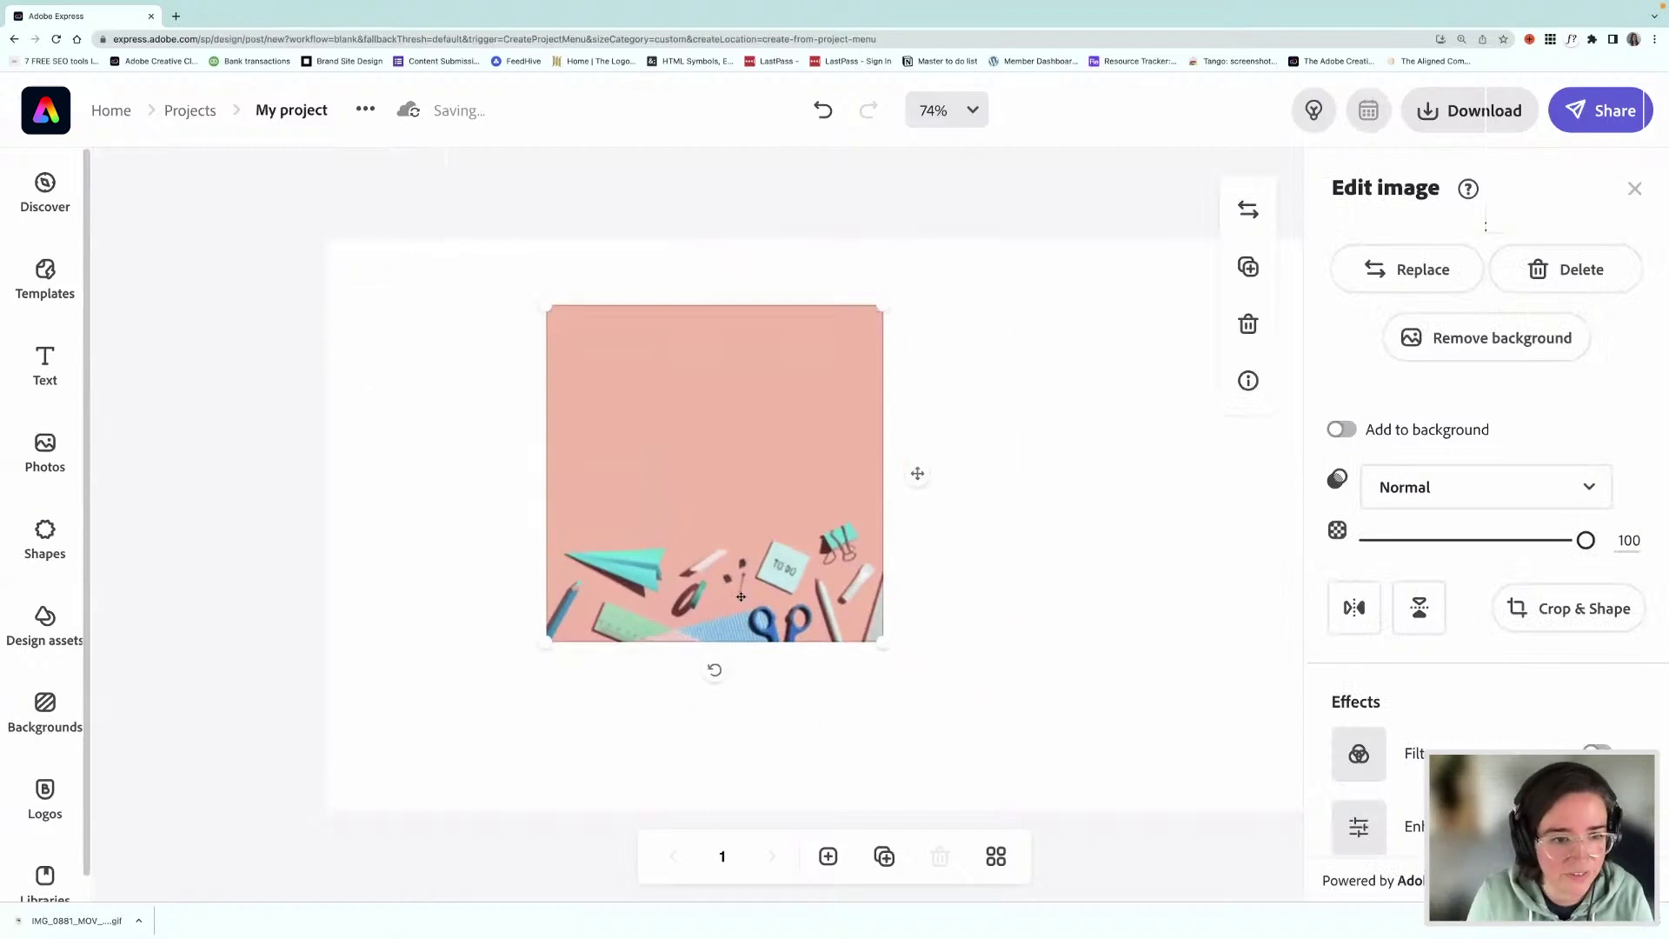
{"action": "left_click_drag", "start_coordinate": [739, 583], "coordinate": [519, 751]}
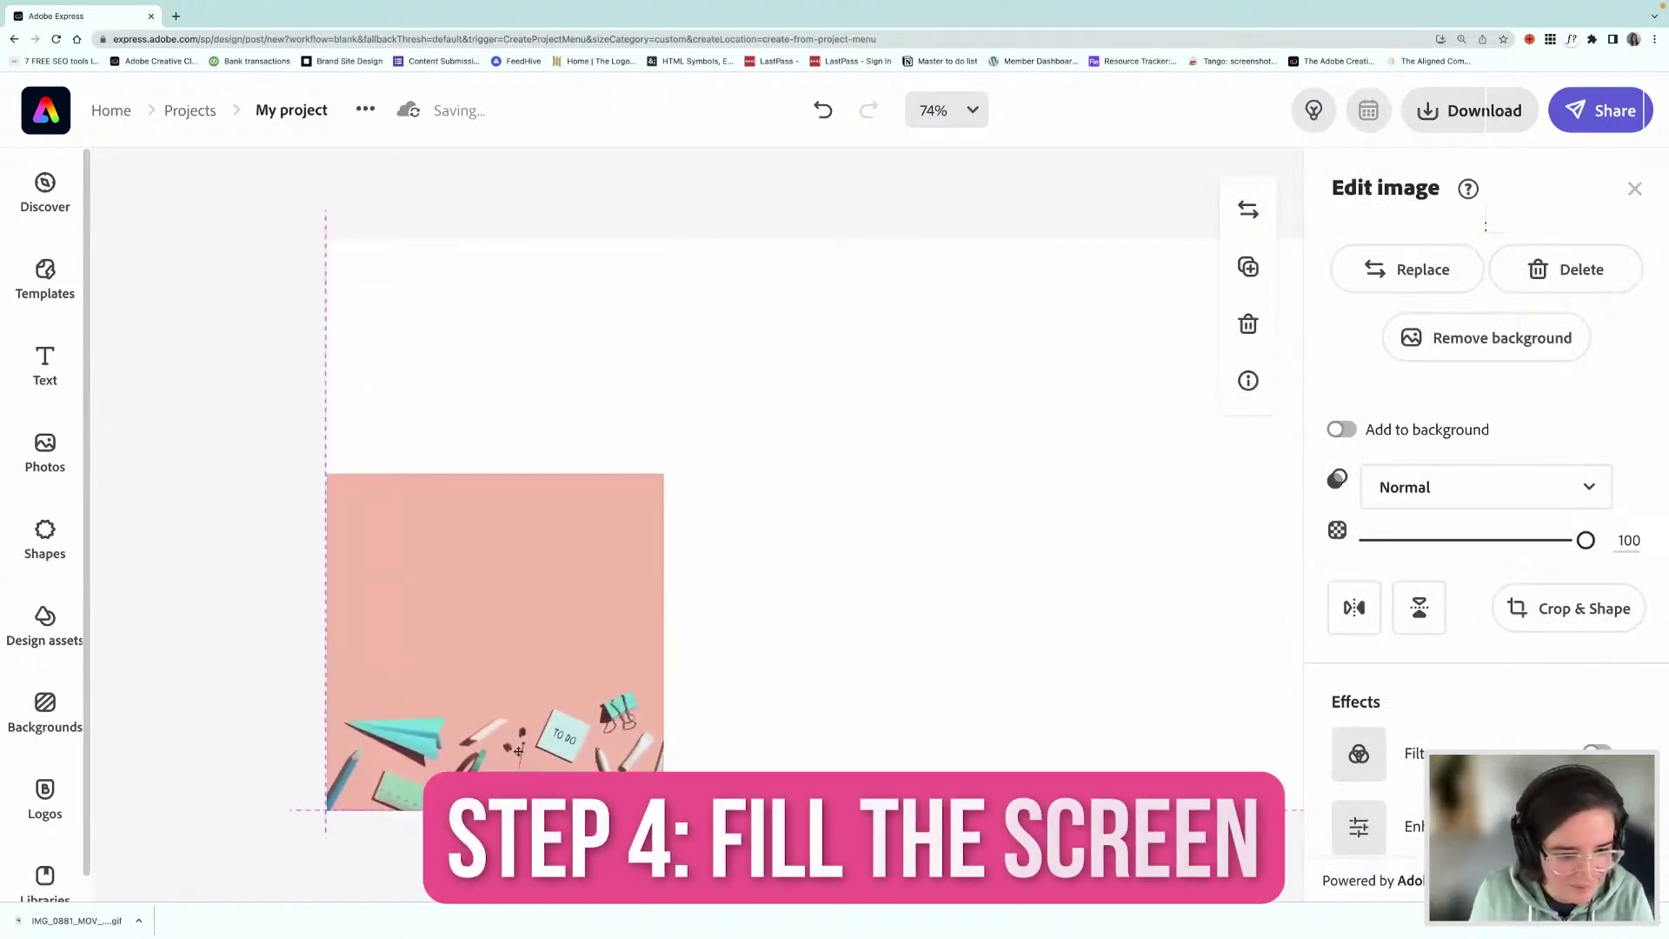
{"action": "left_click_drag", "start_coordinate": [666, 473], "coordinate": [1054, 243]}
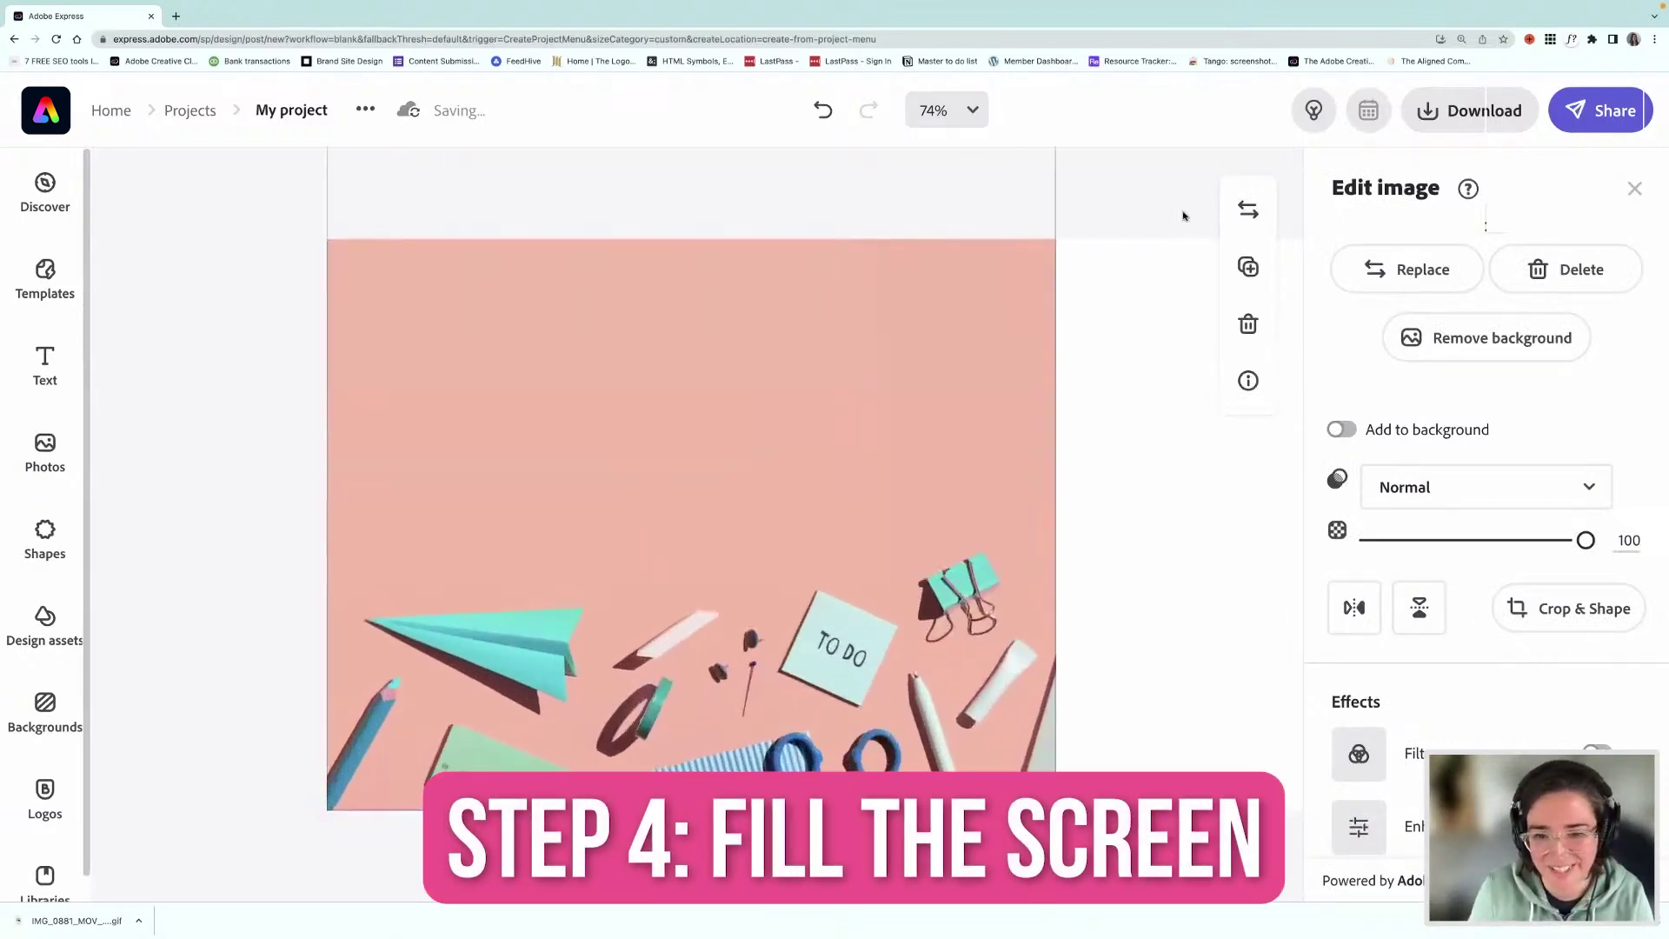
{"action": "left_click_drag", "start_coordinate": [842, 404], "coordinate": [570, 405]}
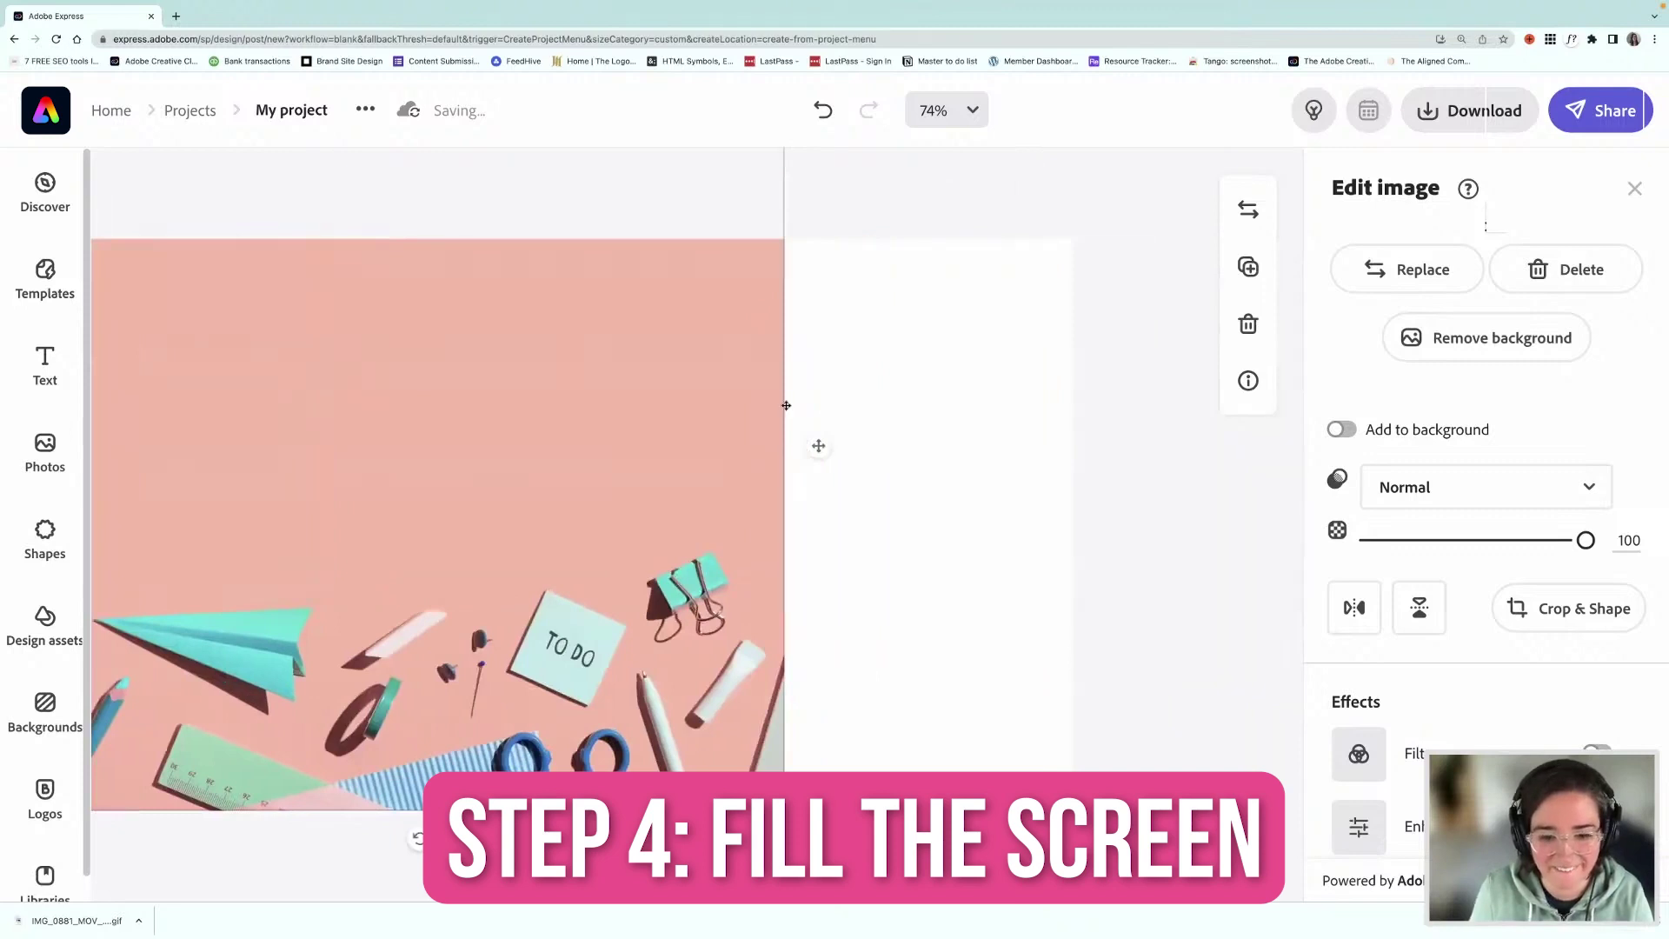
{"action": "scroll", "coordinate": [785, 405], "scroll_direction": "down", "scroll_amount": 3}
{"action": "left_click_drag", "start_coordinate": [785, 405], "coordinate": [884, 560]}
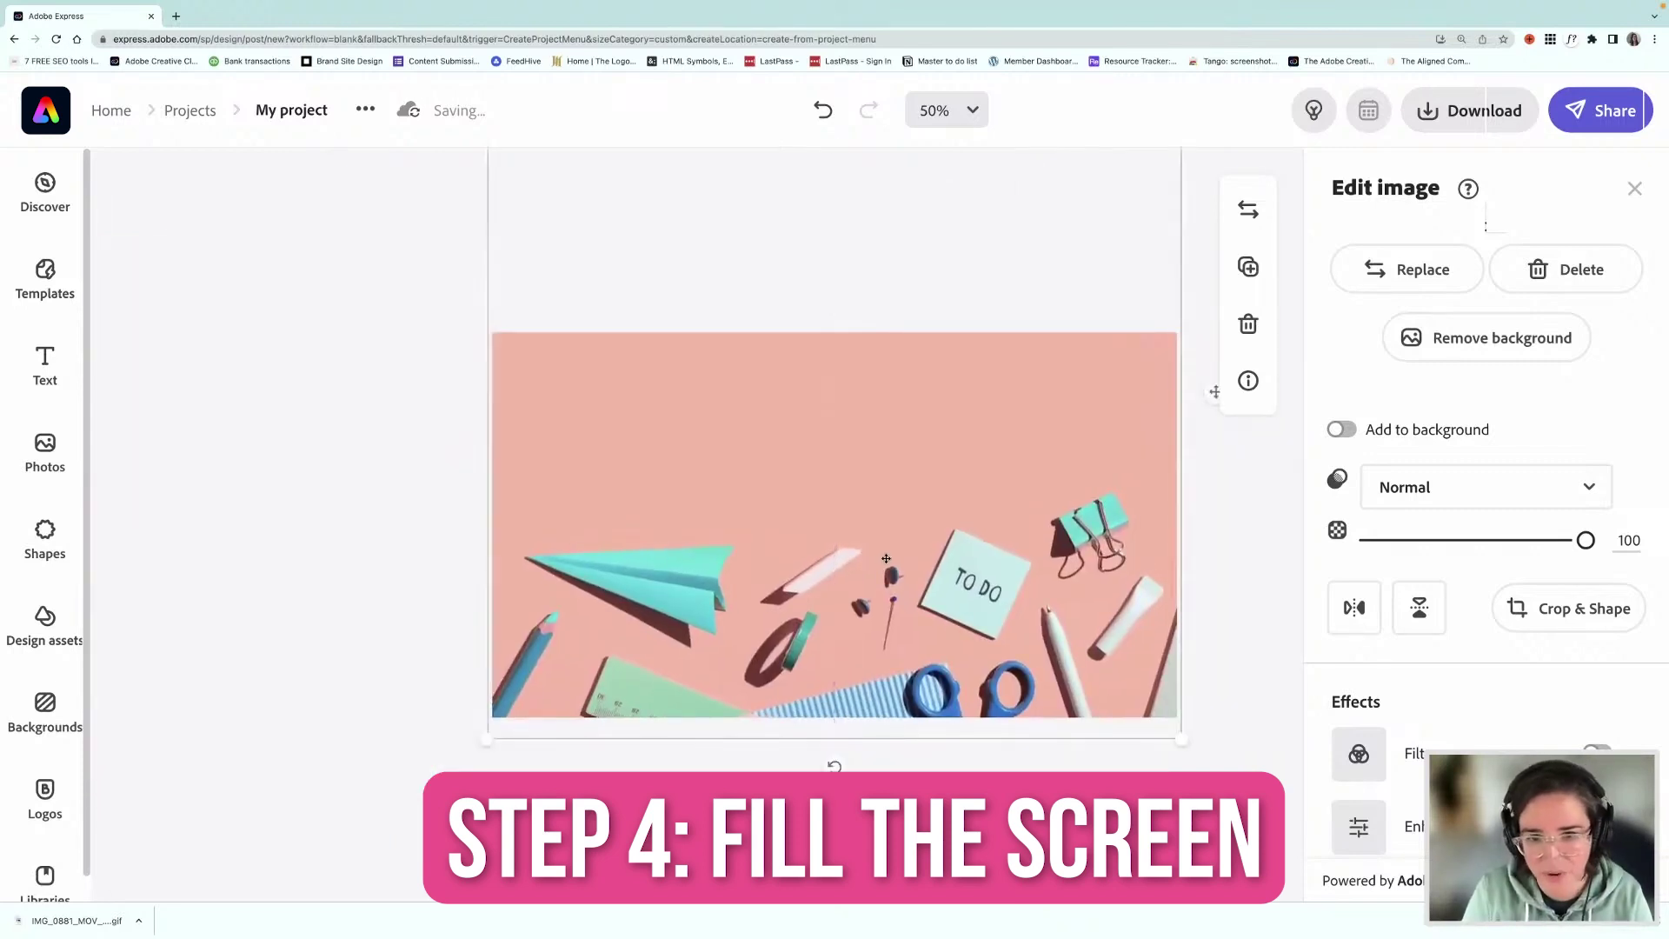
{"action": "left_click", "coordinate": [353, 403]}
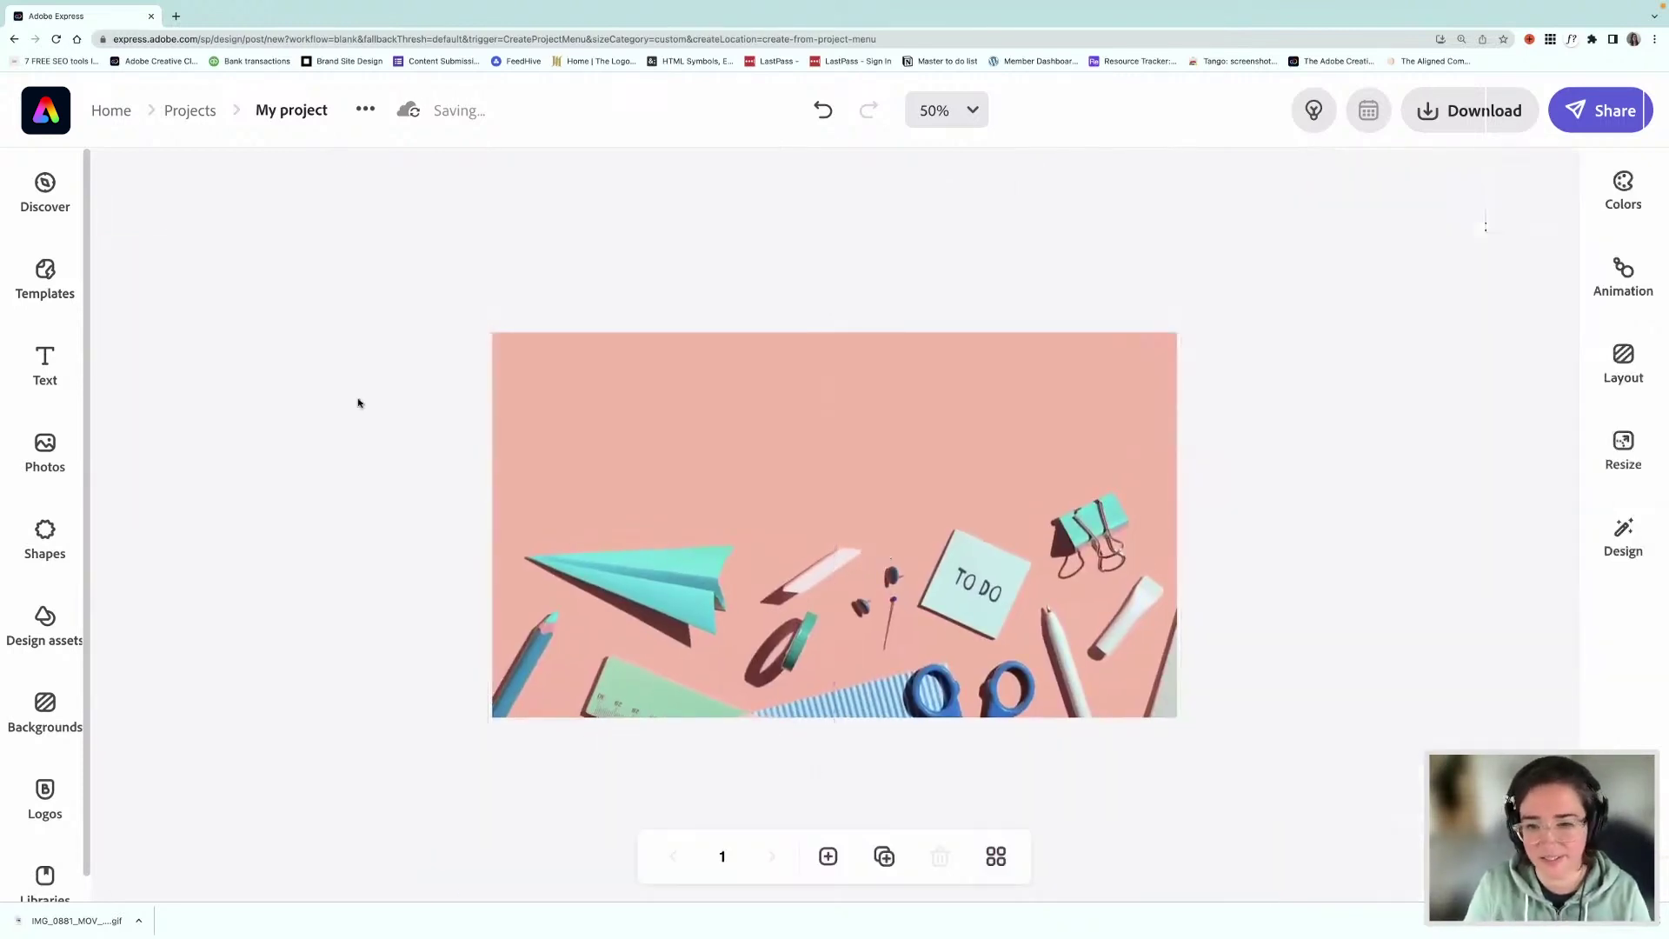
Add a new text box reading 'Back to School' to the design
{"action": "left_click", "coordinate": [51, 361]}
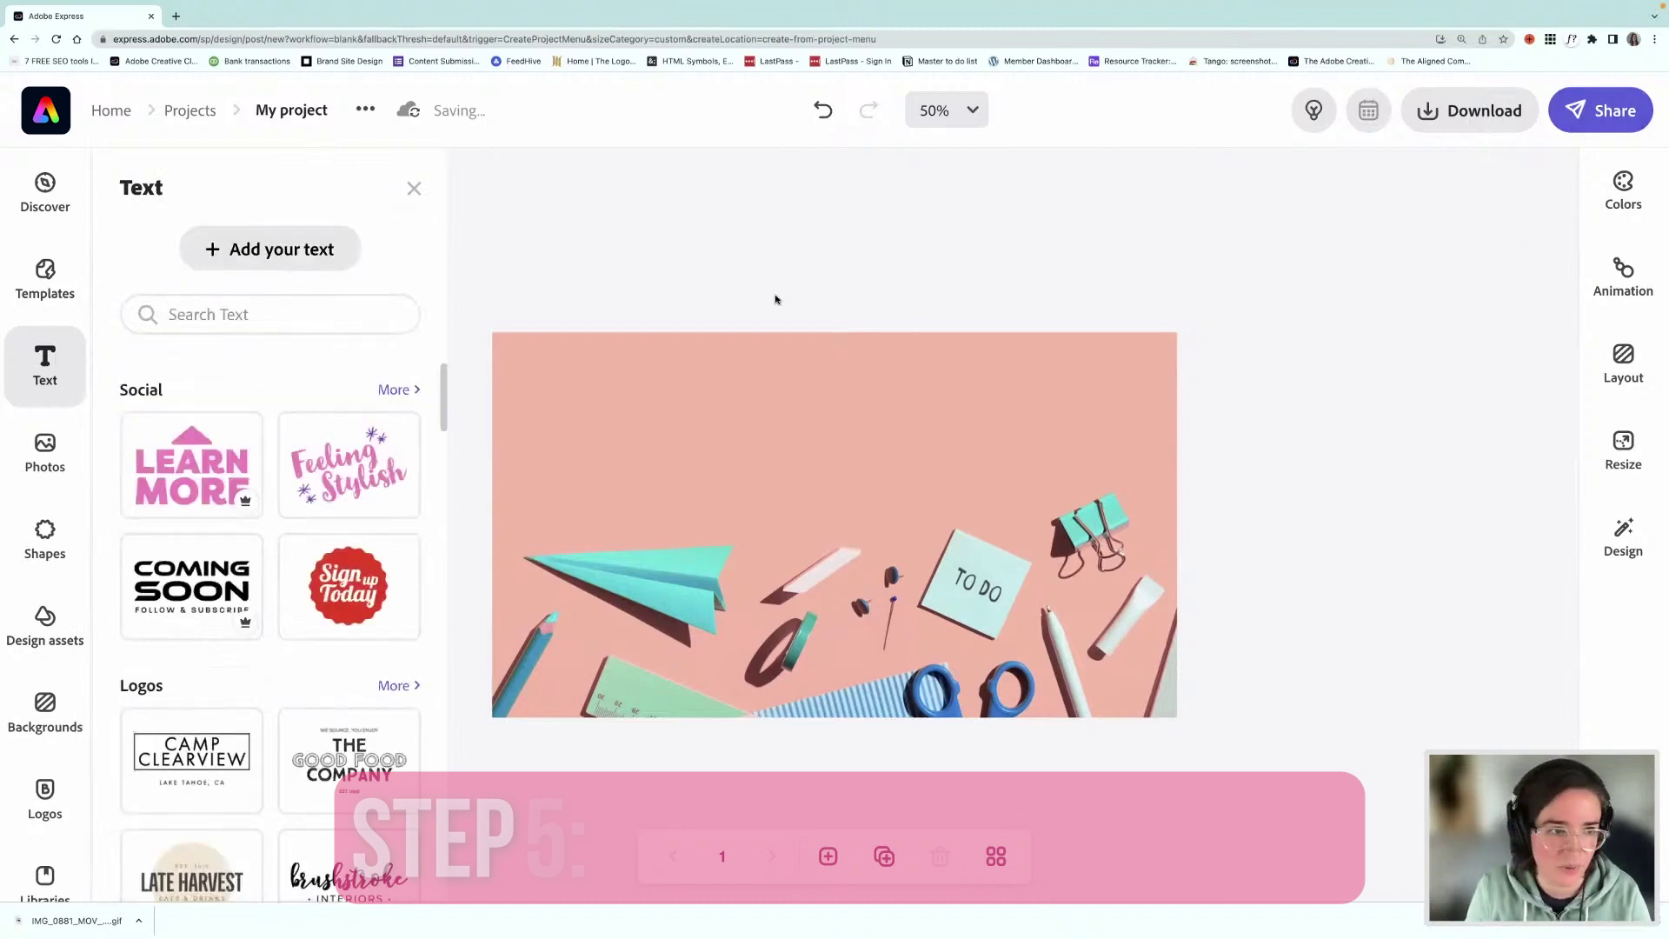
{"action": "left_click", "coordinate": [271, 256]}
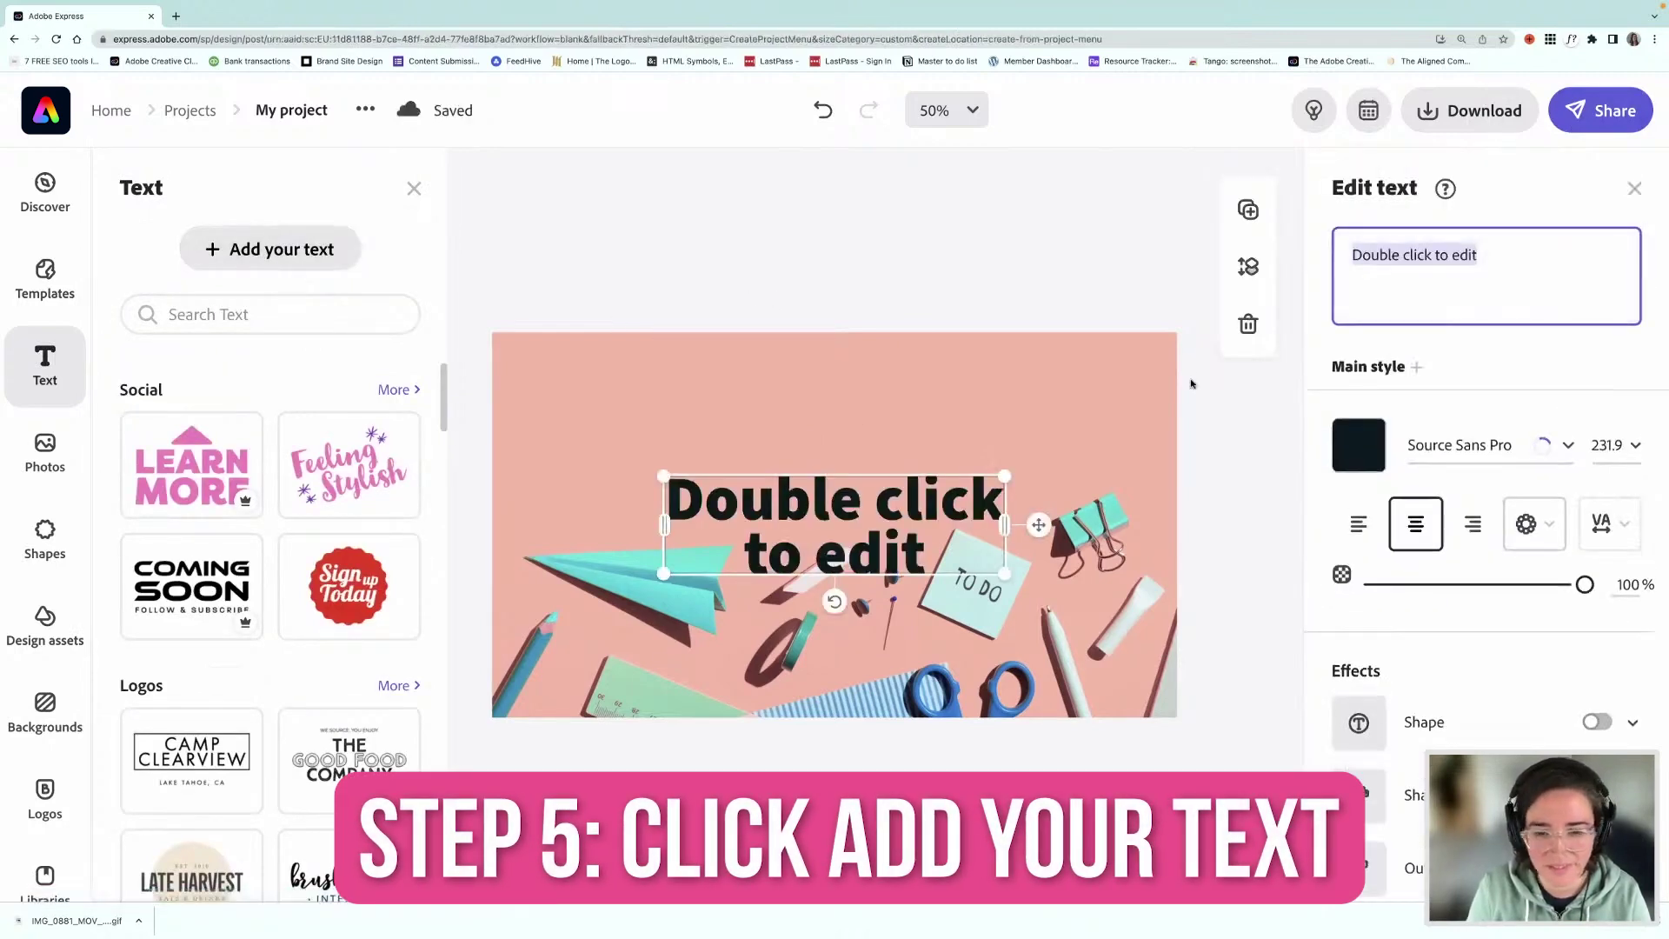
{"action": "type", "text": "Back to School"}
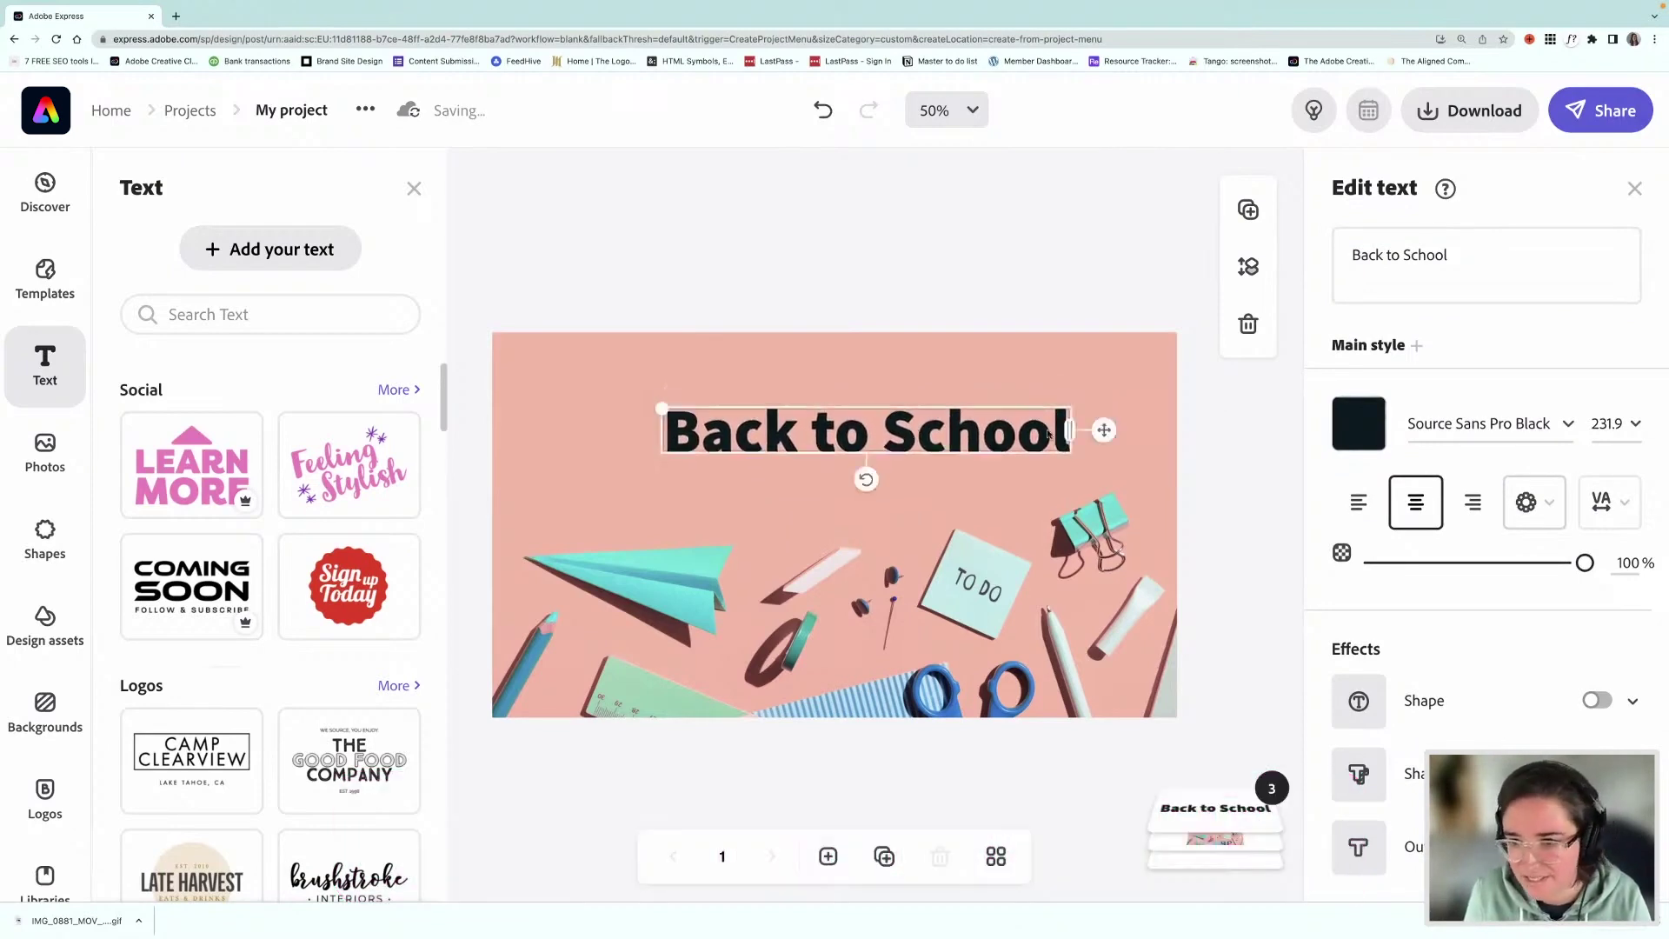
Colour the heading with the blue sampled from the scissors and set it in Smoothy Regular
{"action": "left_click", "coordinate": [1358, 424]}
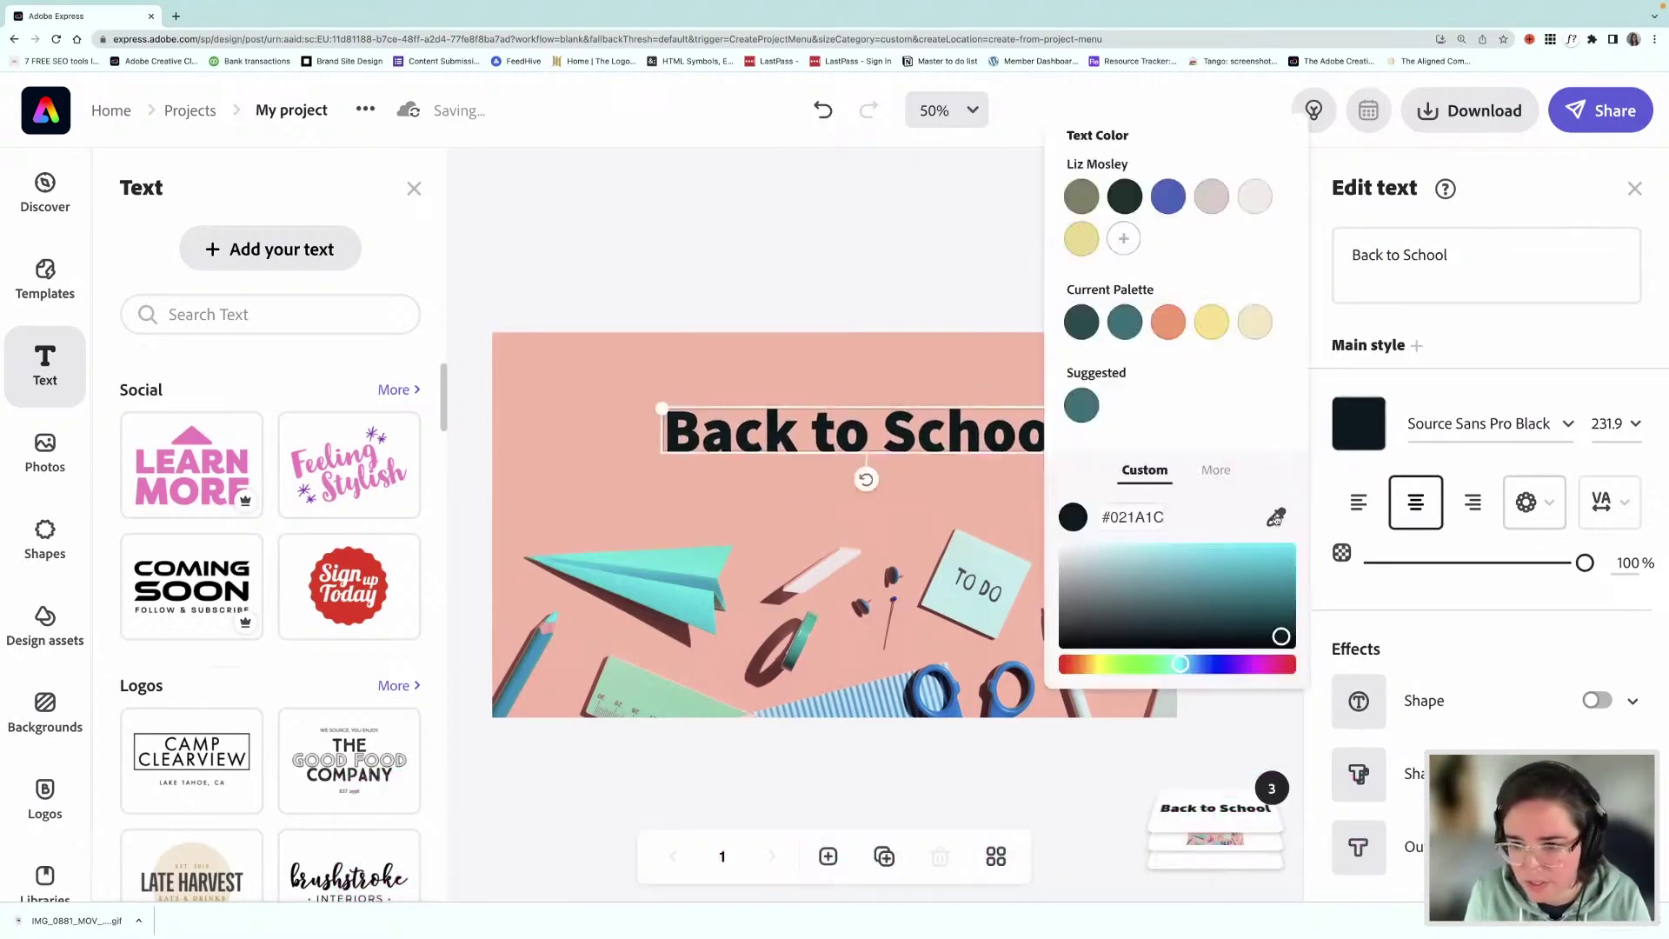
{"action": "left_click", "coordinate": [1275, 518]}
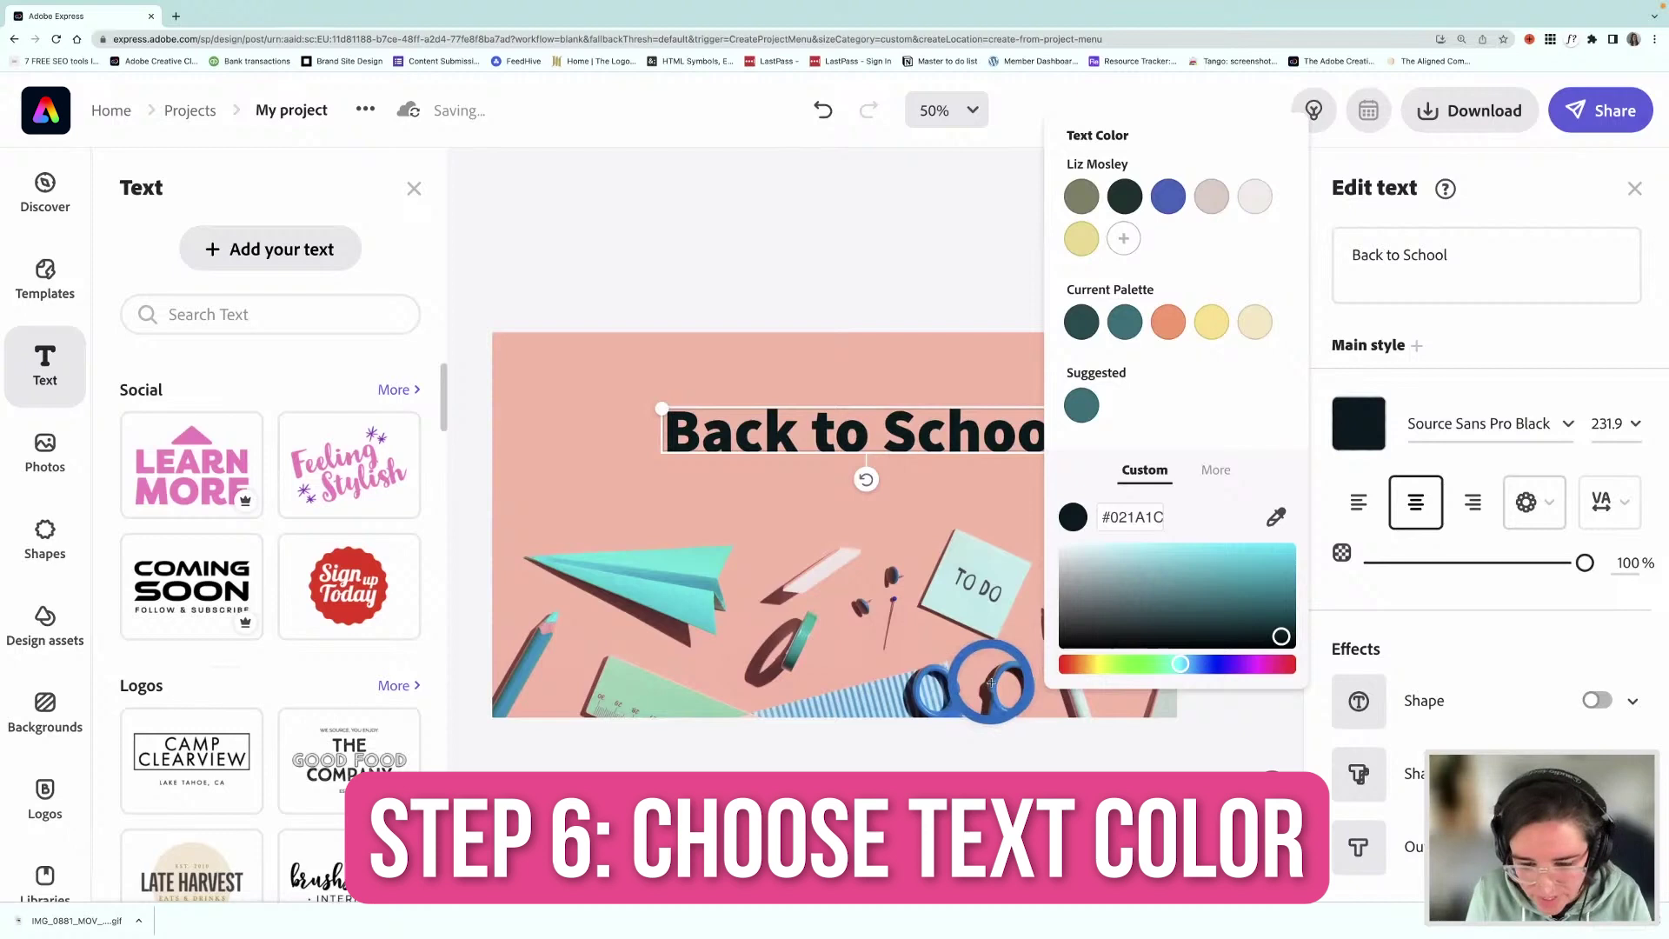
{"action": "left_click", "coordinate": [990, 683]}
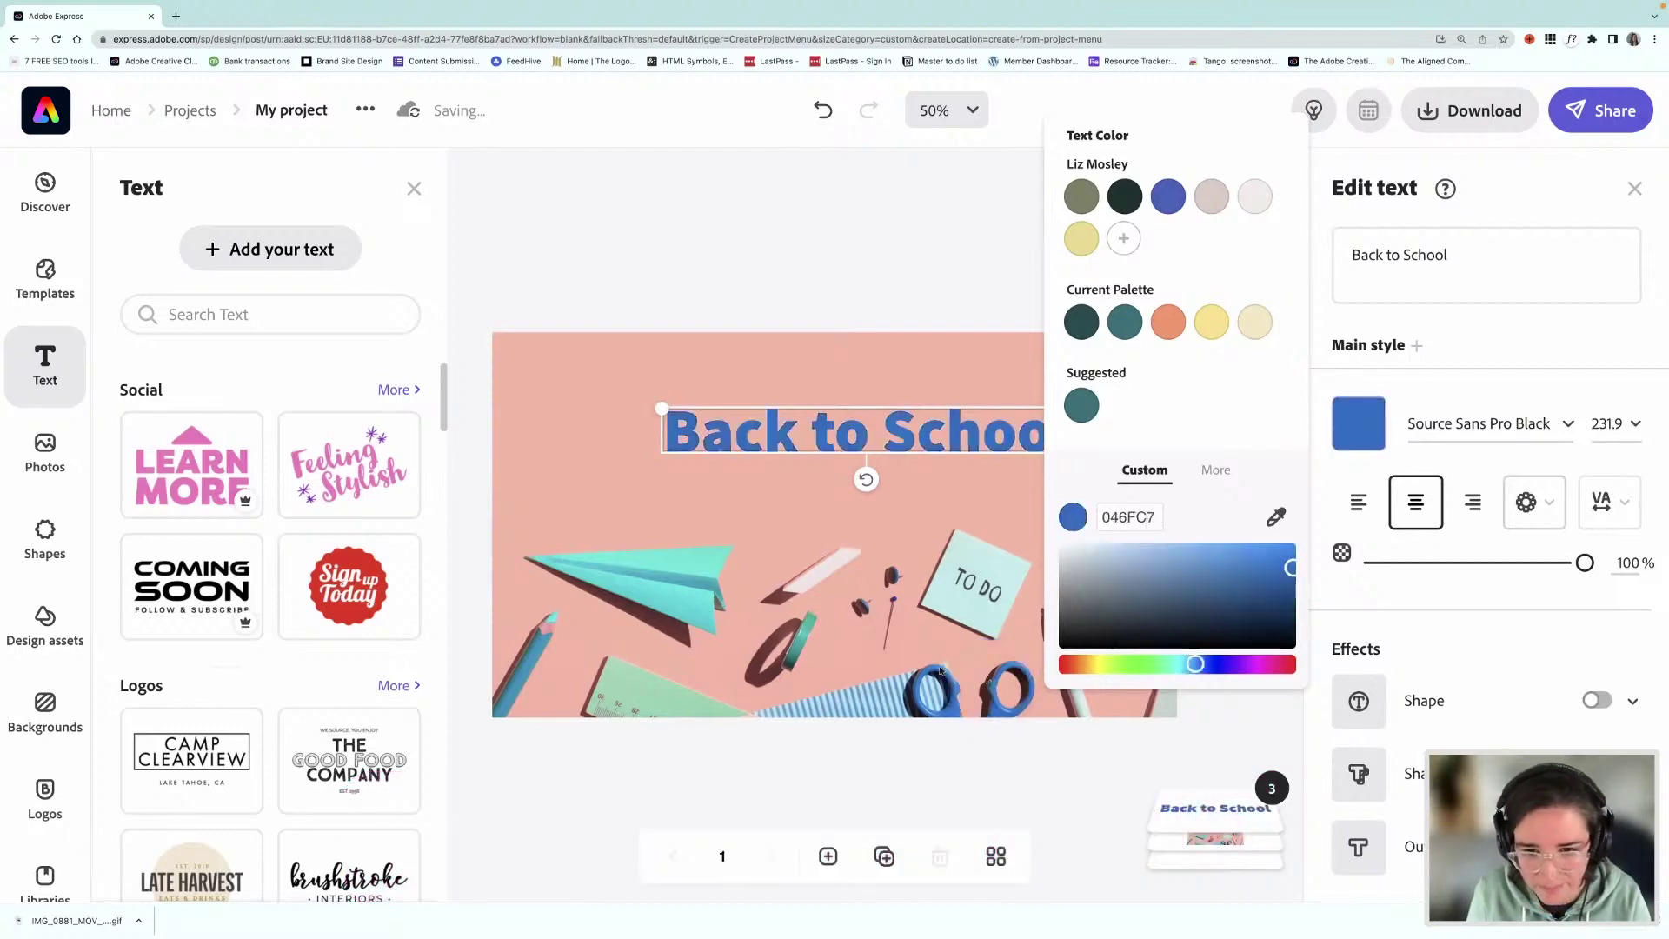
{"action": "left_click", "coordinate": [1569, 426]}
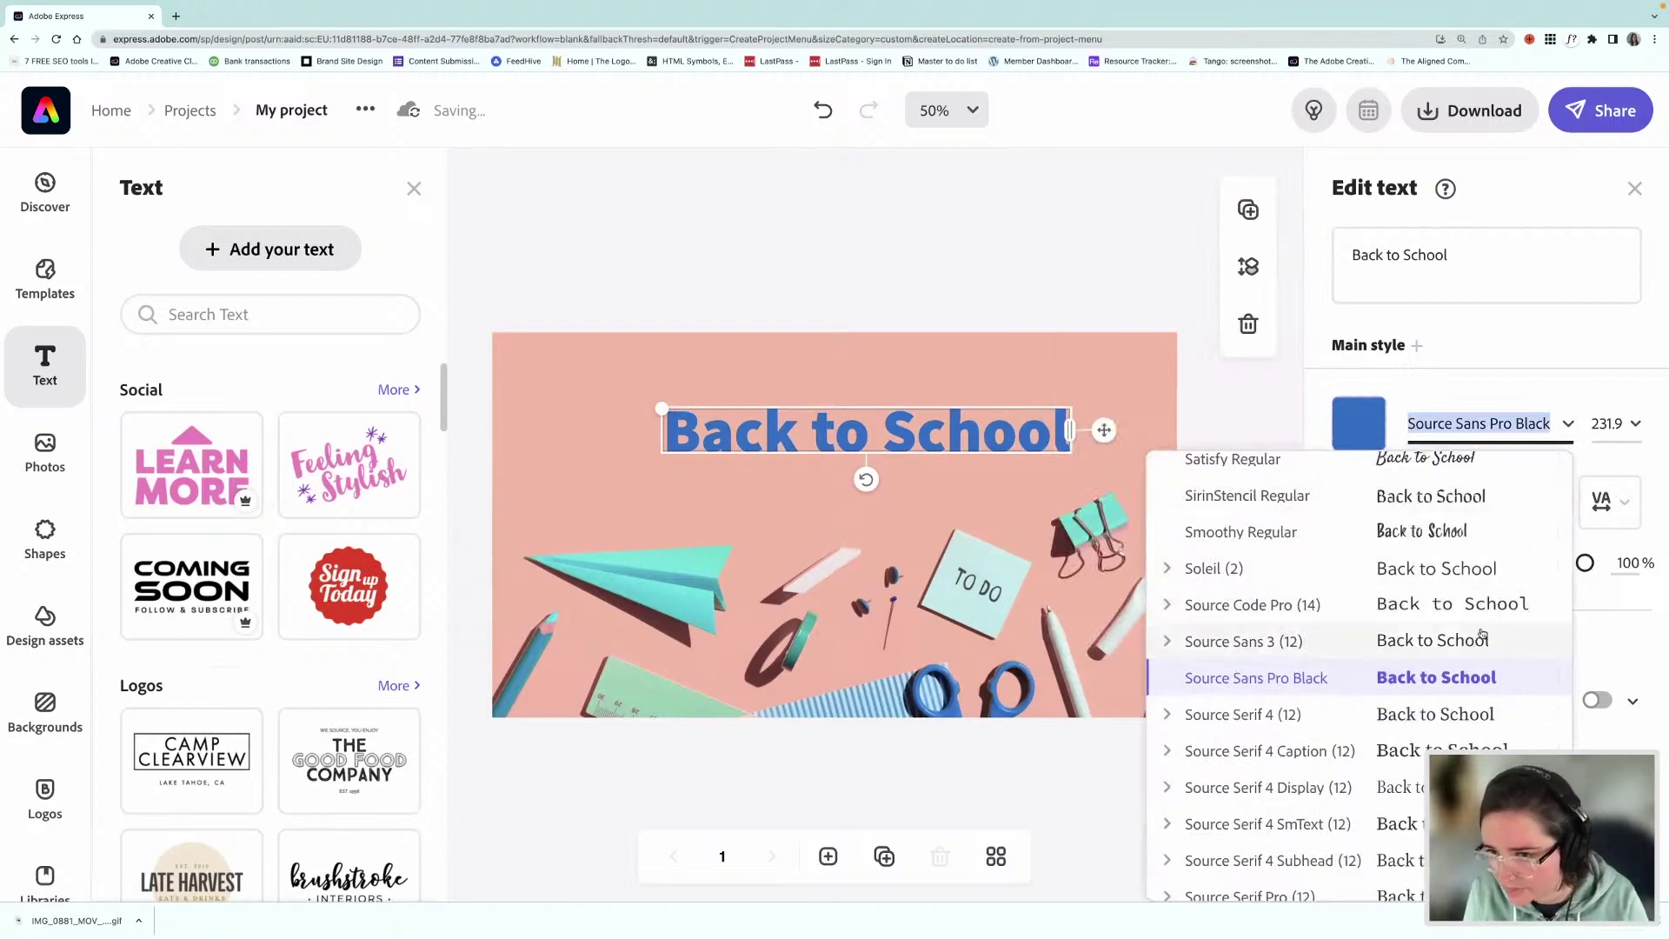
{"action": "scroll", "coordinate": [1480, 632], "scroll_direction": "up", "scroll_amount": 2}
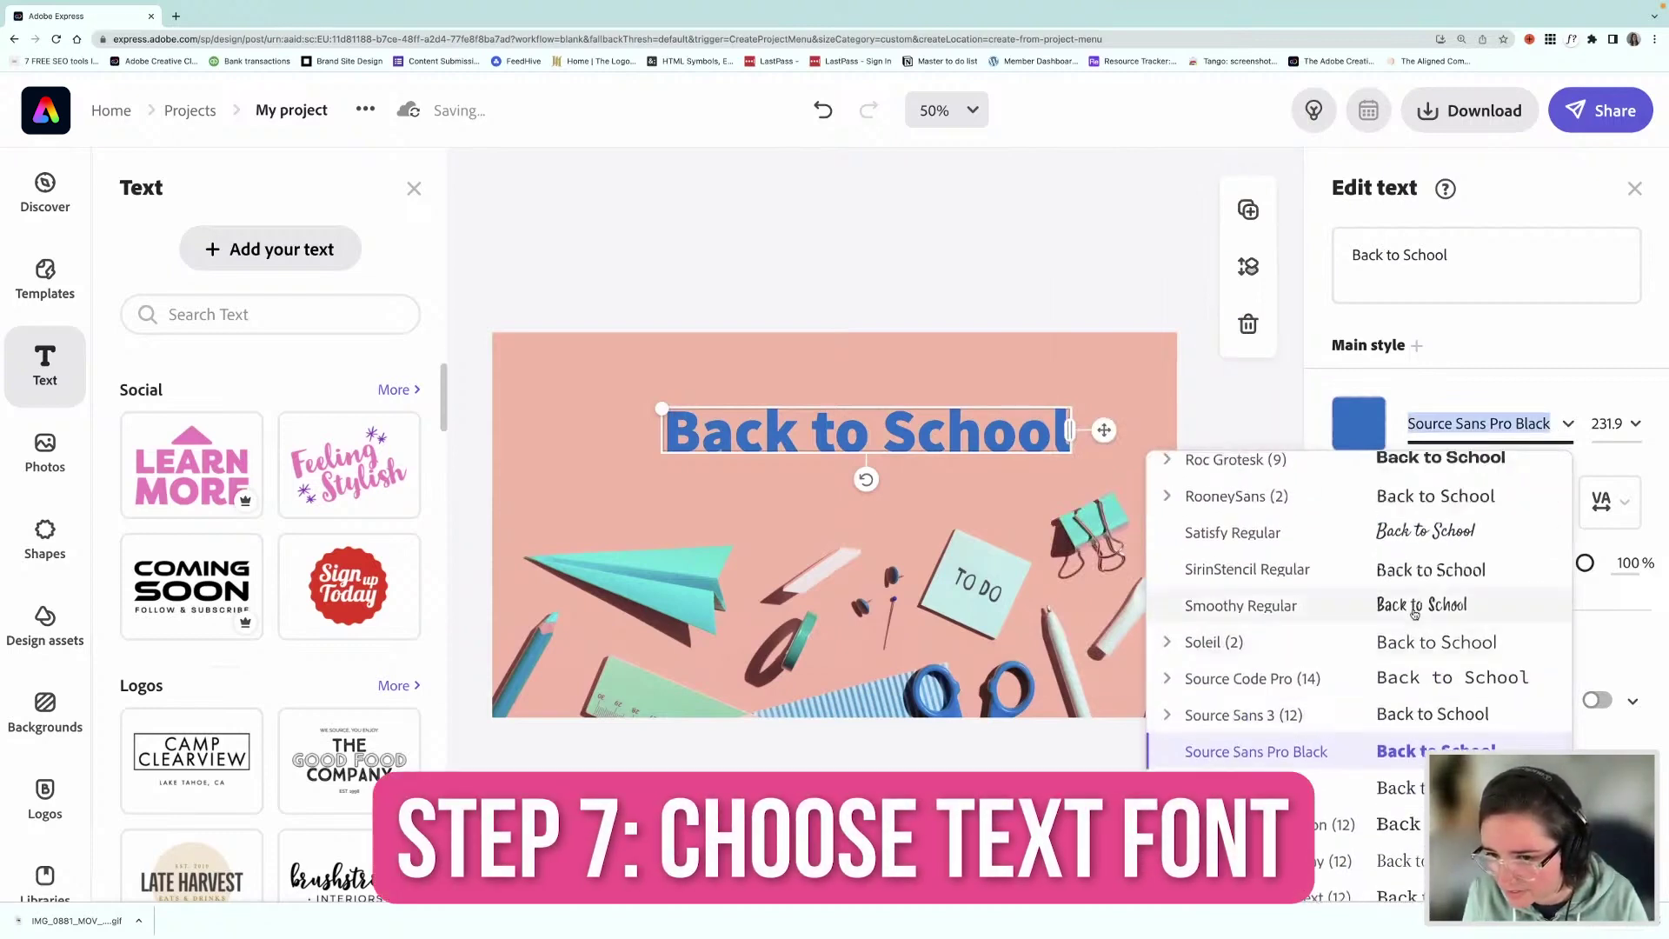
{"action": "left_click", "coordinate": [1414, 608]}
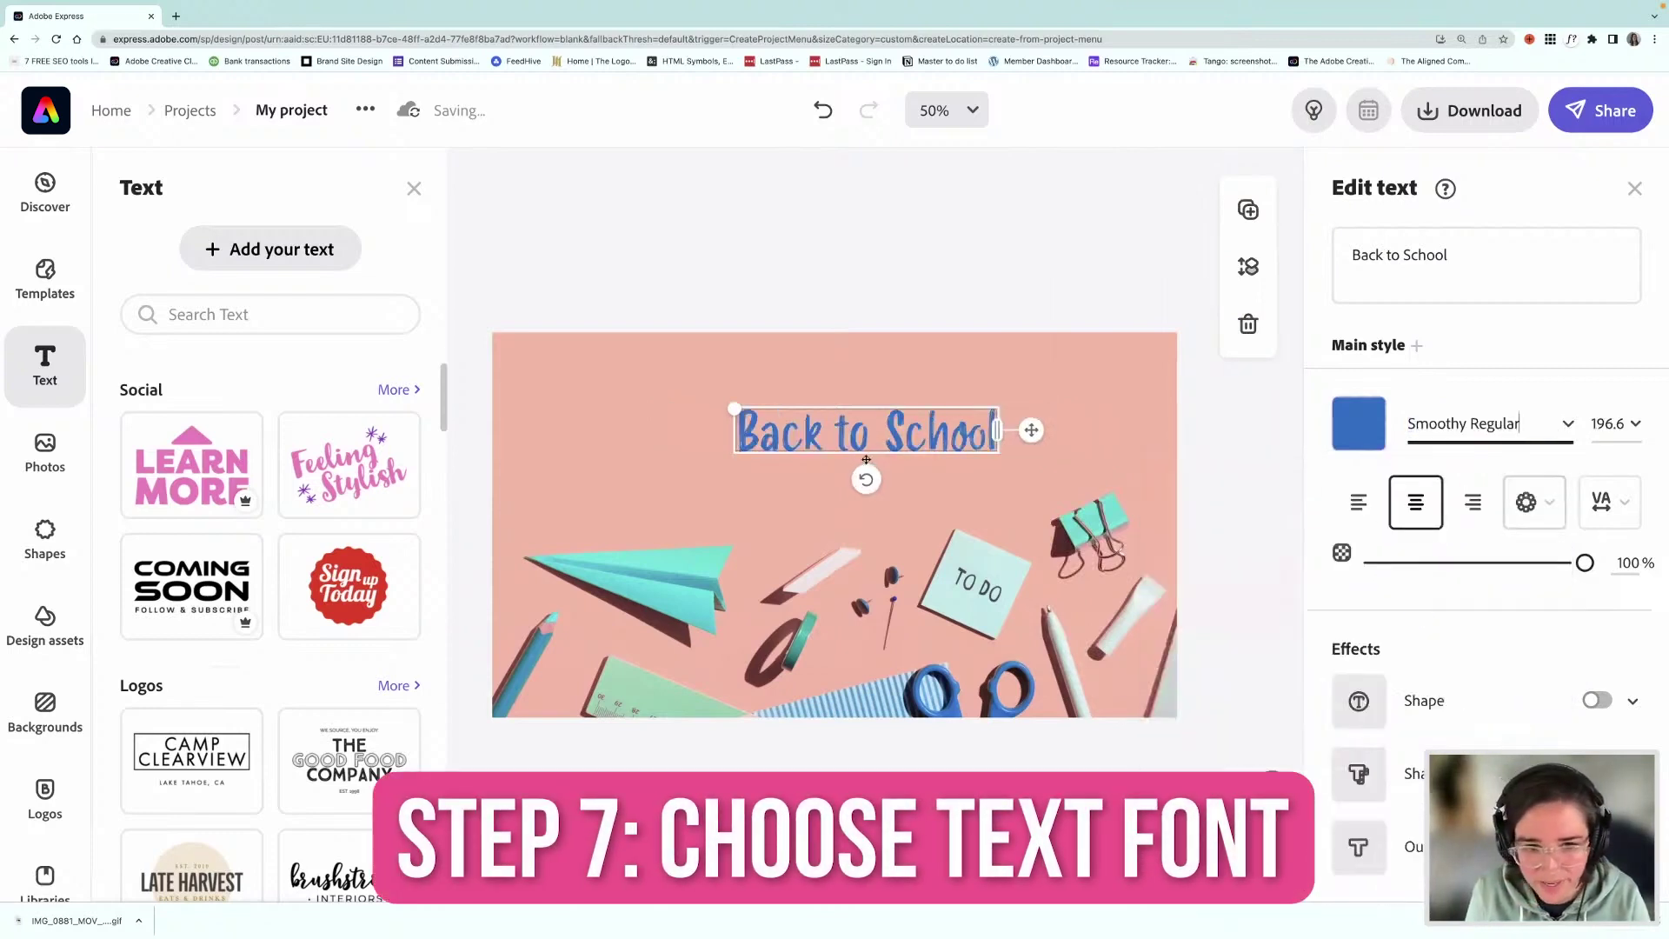
Enlarge the heading to size 282.5 and centre it over the photo
{"action": "left_click_drag", "start_coordinate": [734, 407], "coordinate": [610, 378]}
{"action": "left_click_drag", "start_coordinate": [807, 434], "coordinate": [820, 435]}
{"action": "scroll", "coordinate": [1483, 628], "scroll_direction": "down", "scroll_amount": 5}
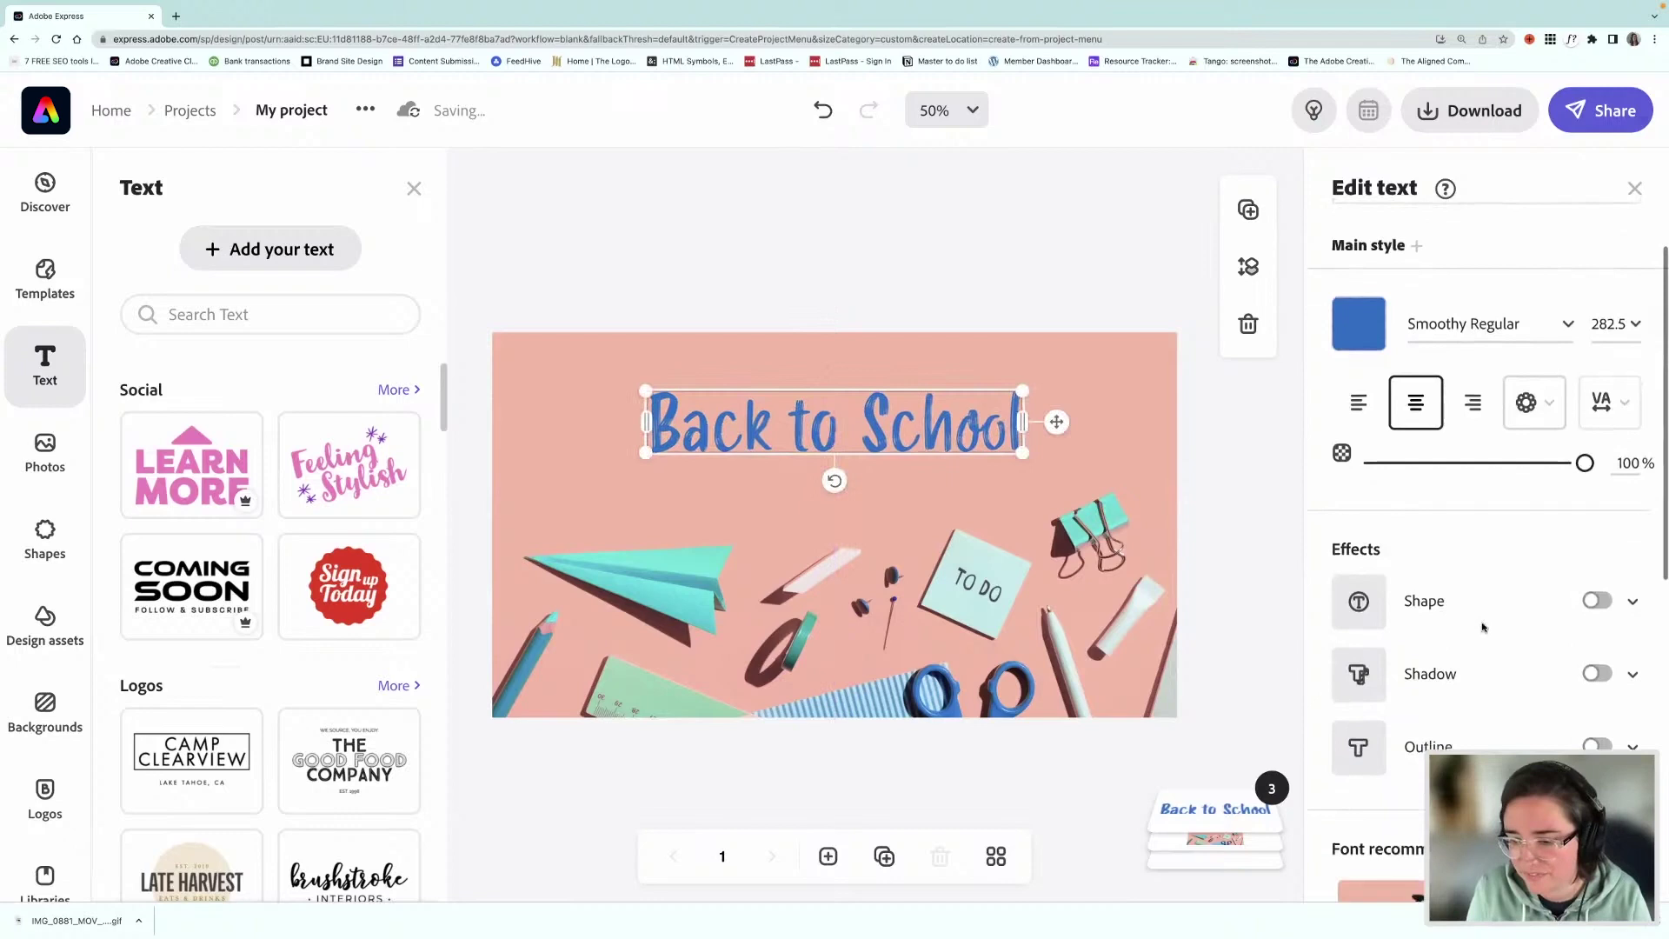
Apply the second bold font from Font recommendations to the heading
{"action": "scroll", "coordinate": [1483, 627], "scroll_direction": "down", "scroll_amount": 2}
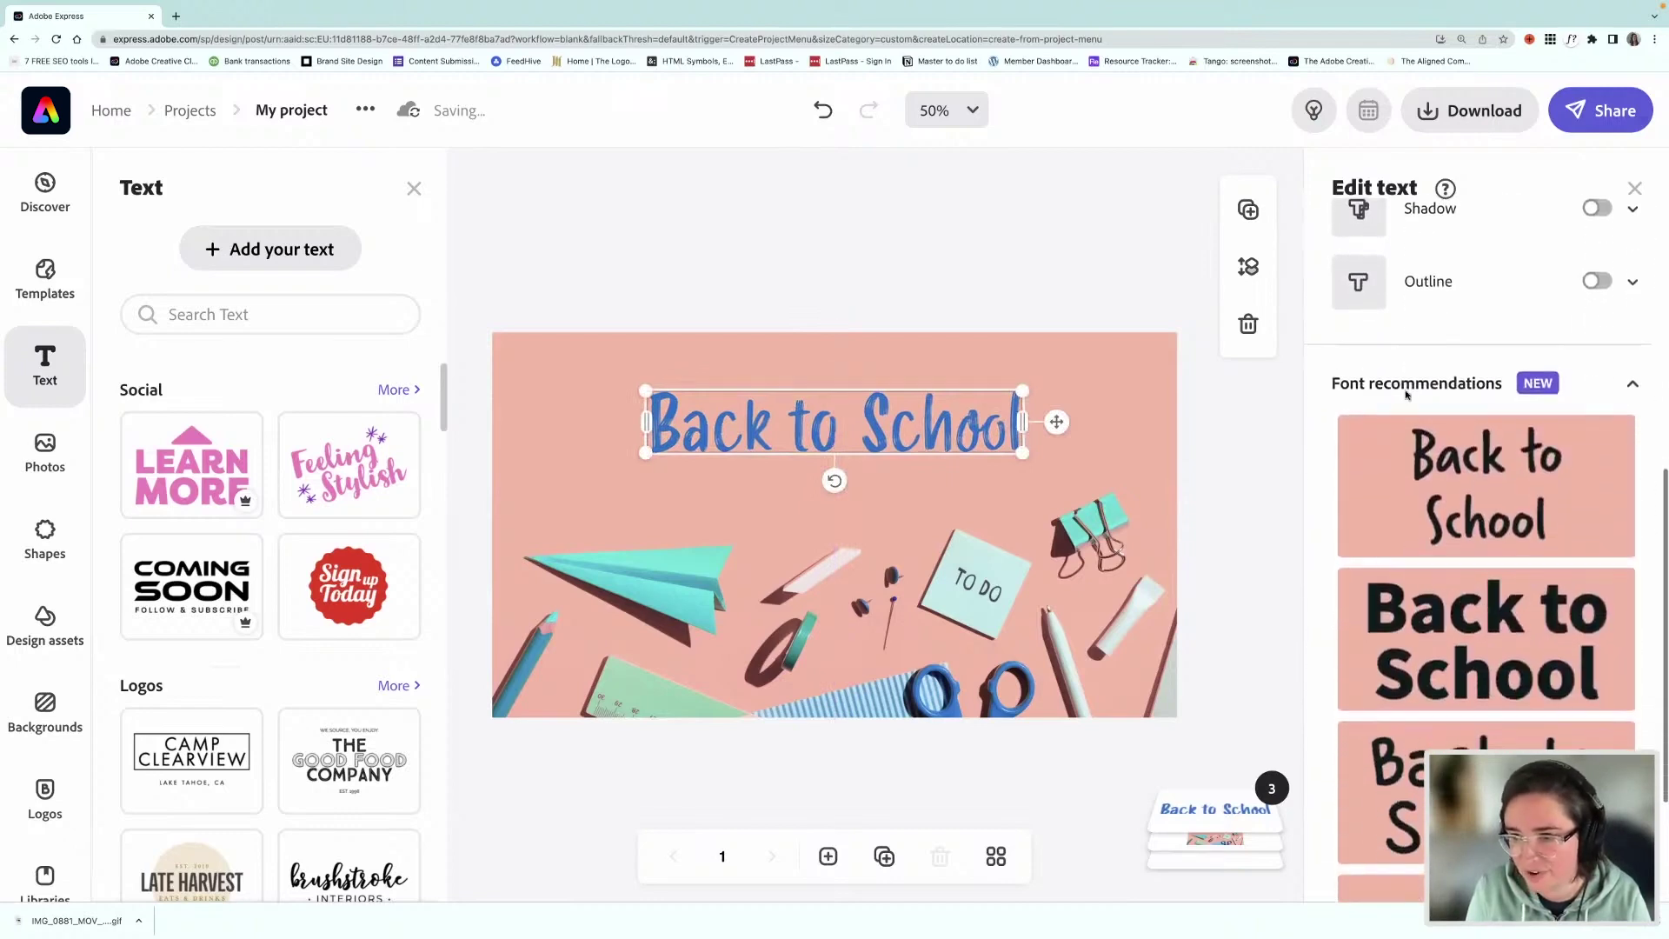
{"action": "scroll", "coordinate": [1590, 389], "scroll_direction": "down", "scroll_amount": 2}
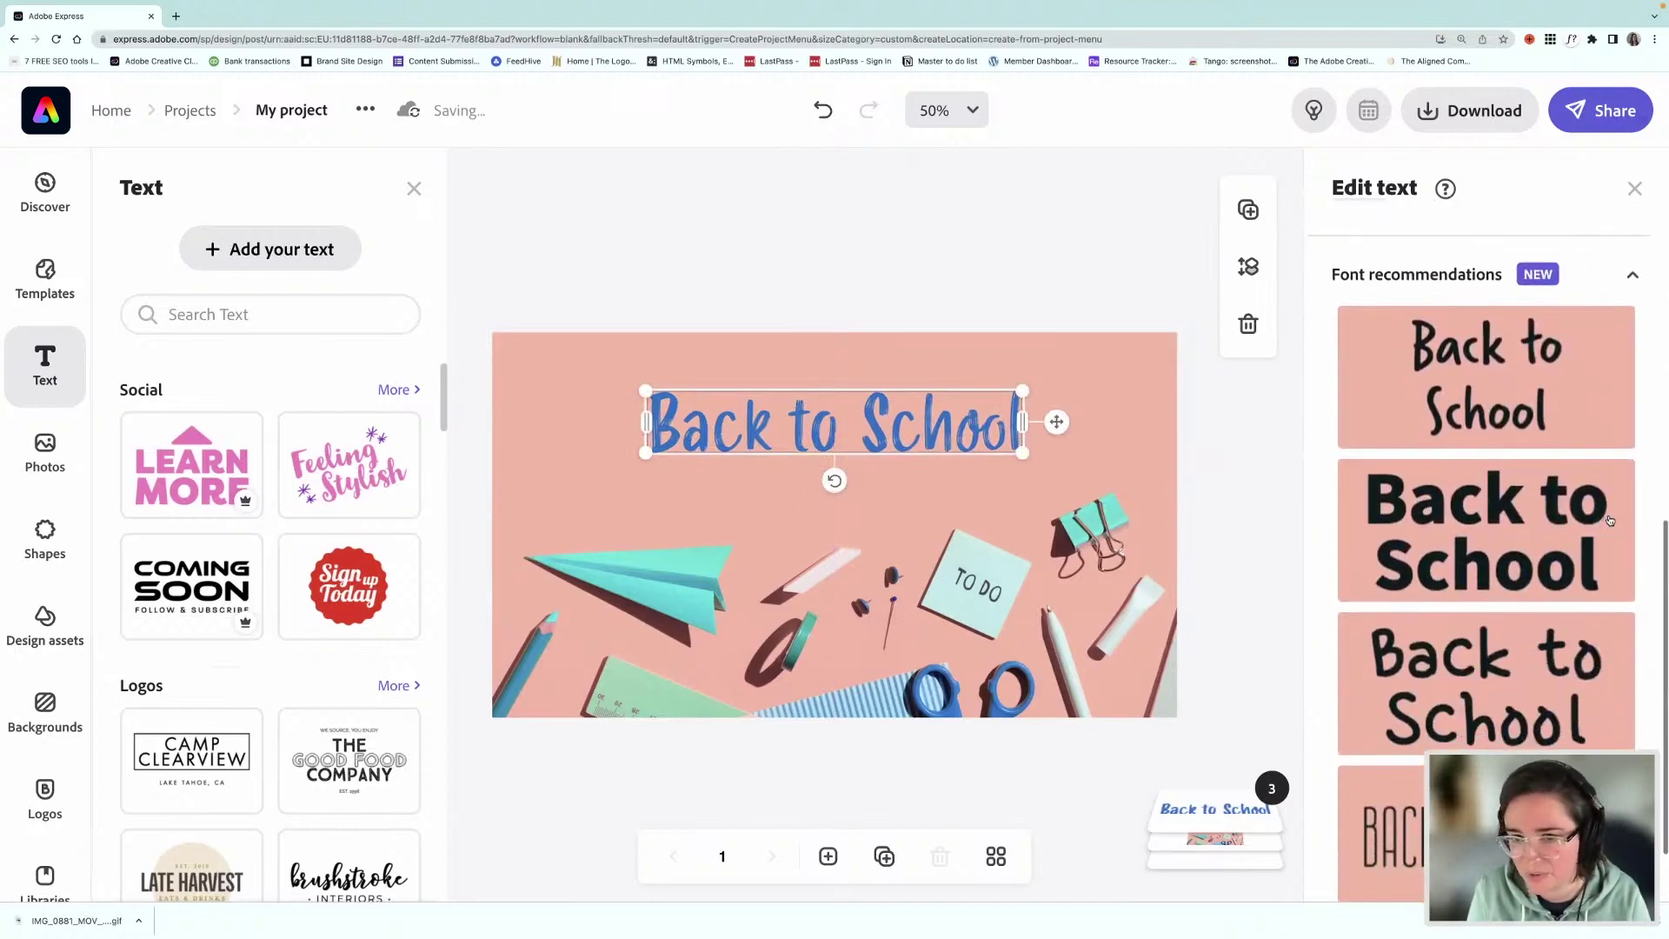
{"action": "scroll", "coordinate": [1576, 525], "scroll_direction": "down", "scroll_amount": 1}
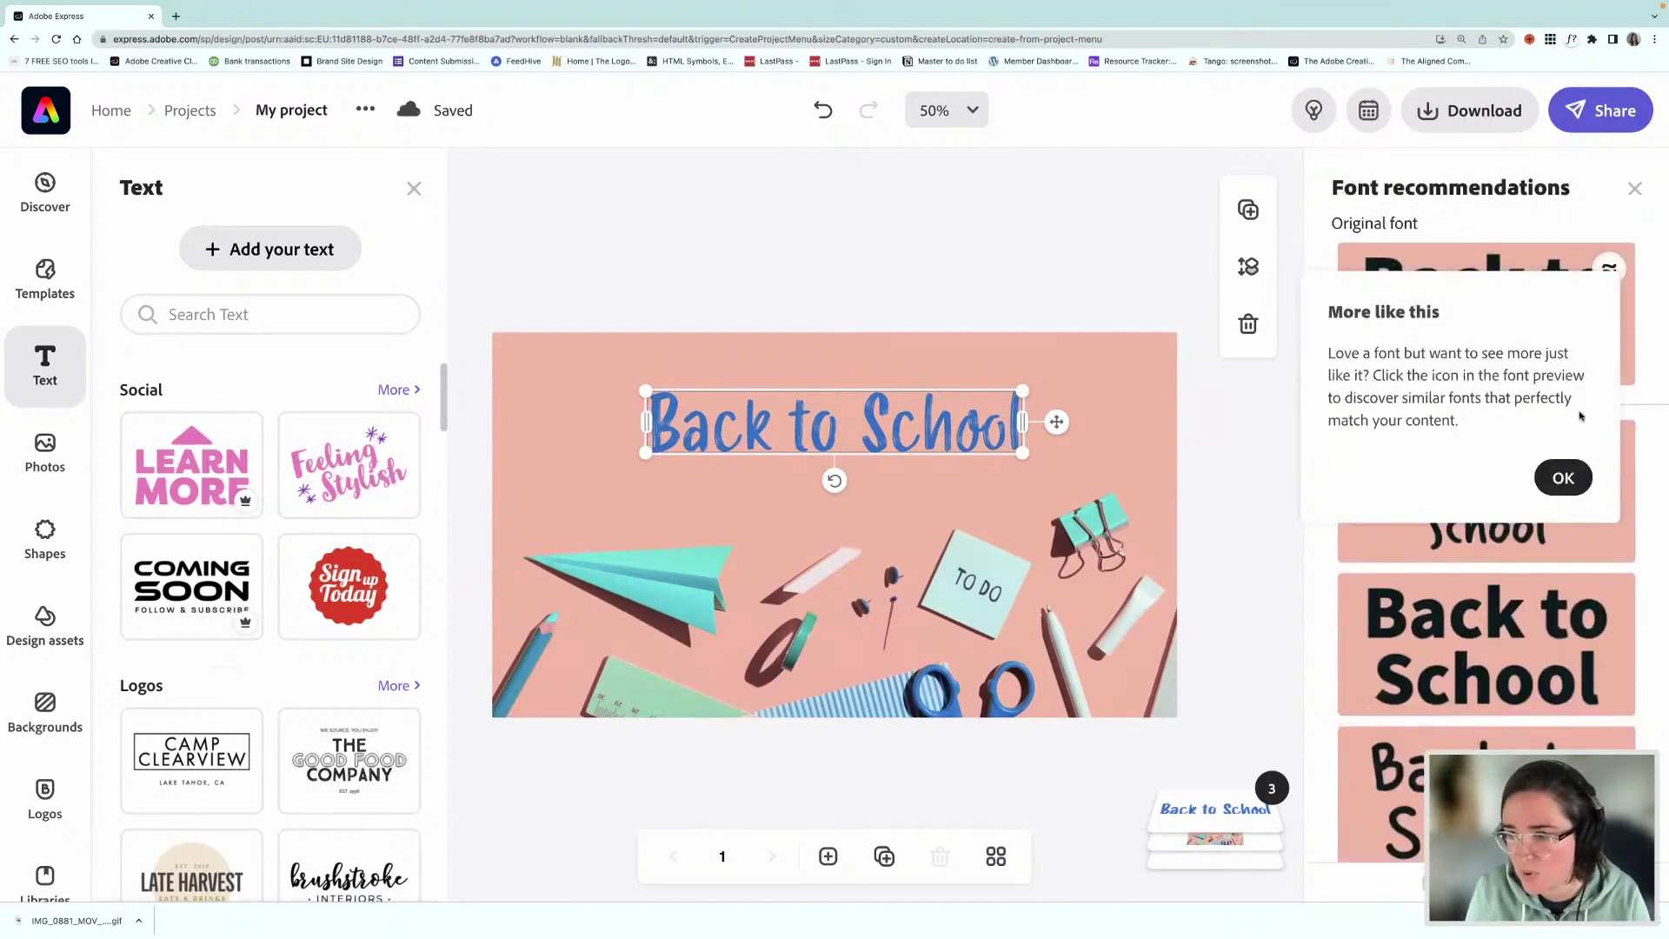
{"action": "left_click", "coordinate": [1563, 477]}
{"action": "scroll", "coordinate": [1508, 580], "scroll_direction": "down", "scroll_amount": 7}
{"action": "scroll", "coordinate": [1508, 581], "scroll_direction": "down", "scroll_amount": 5}
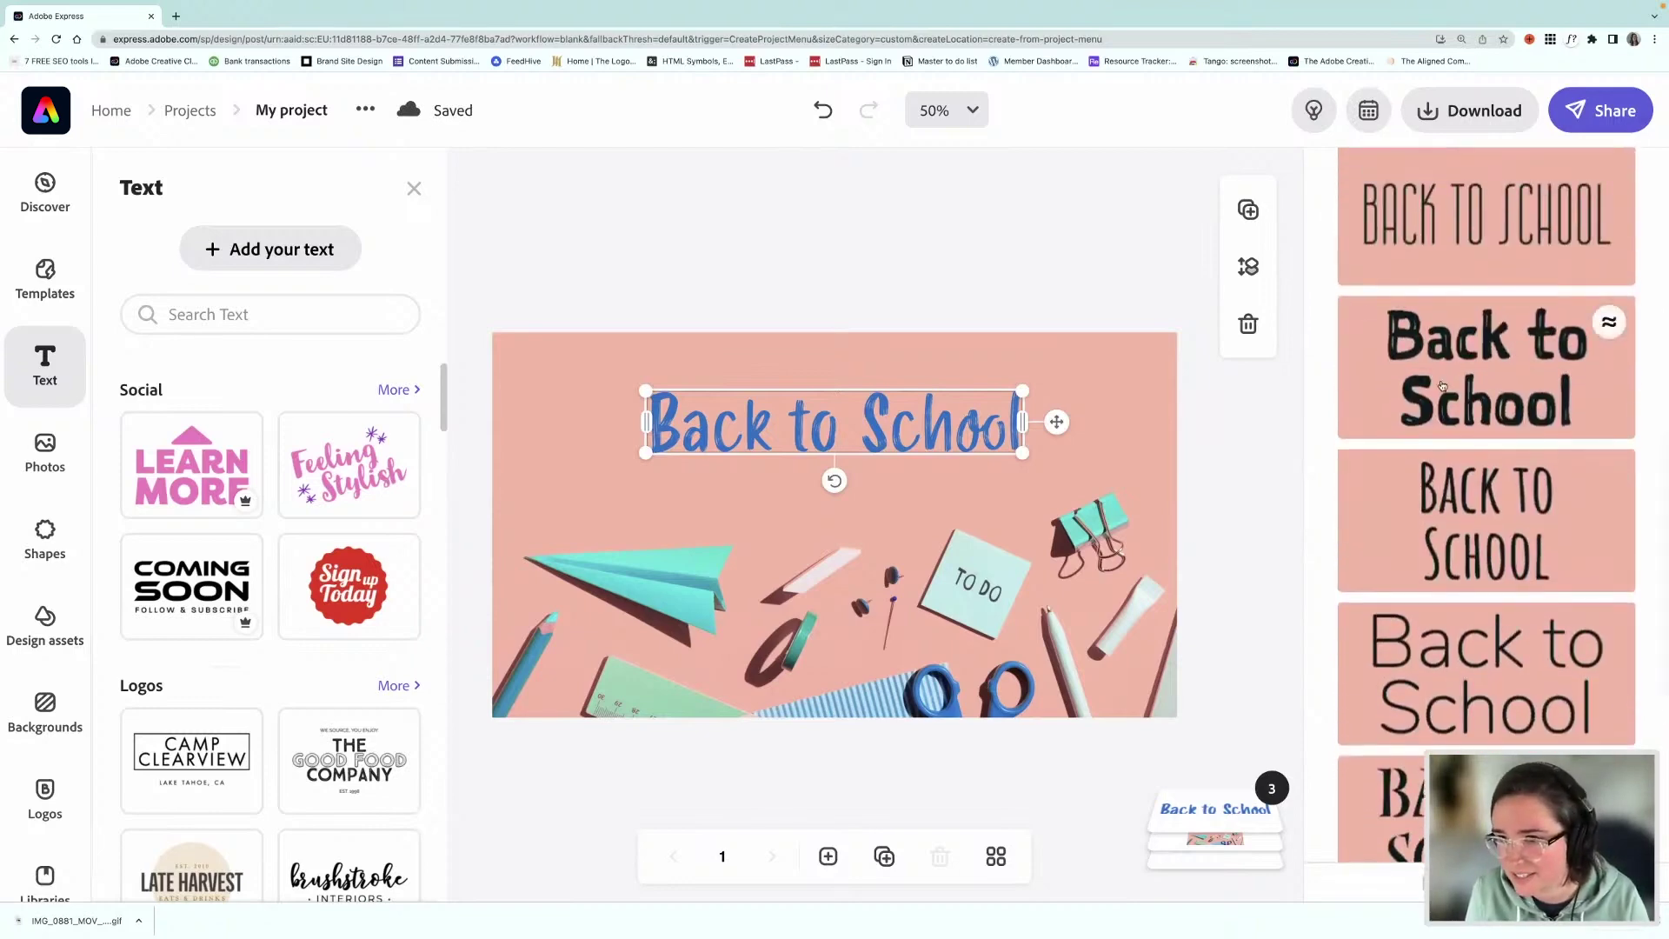
{"action": "left_click", "coordinate": [1454, 406]}
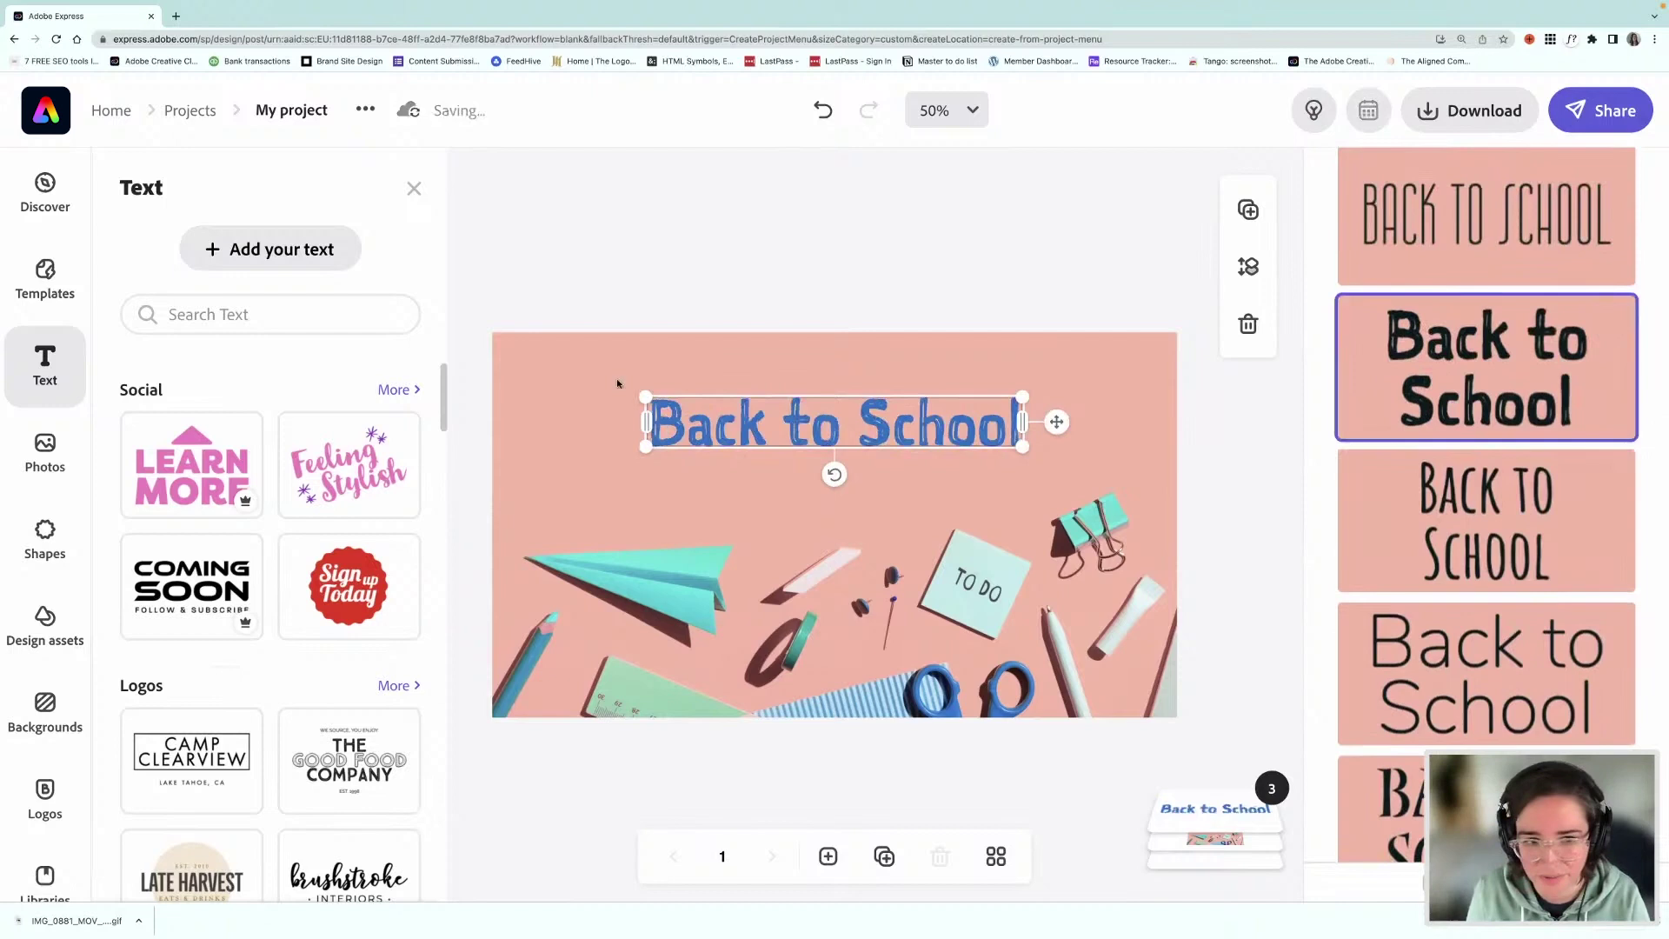
Resize the Back to School heading and re-centre it at the top of the canvas
{"action": "left_click_drag", "start_coordinate": [647, 398], "coordinate": [578, 385]}
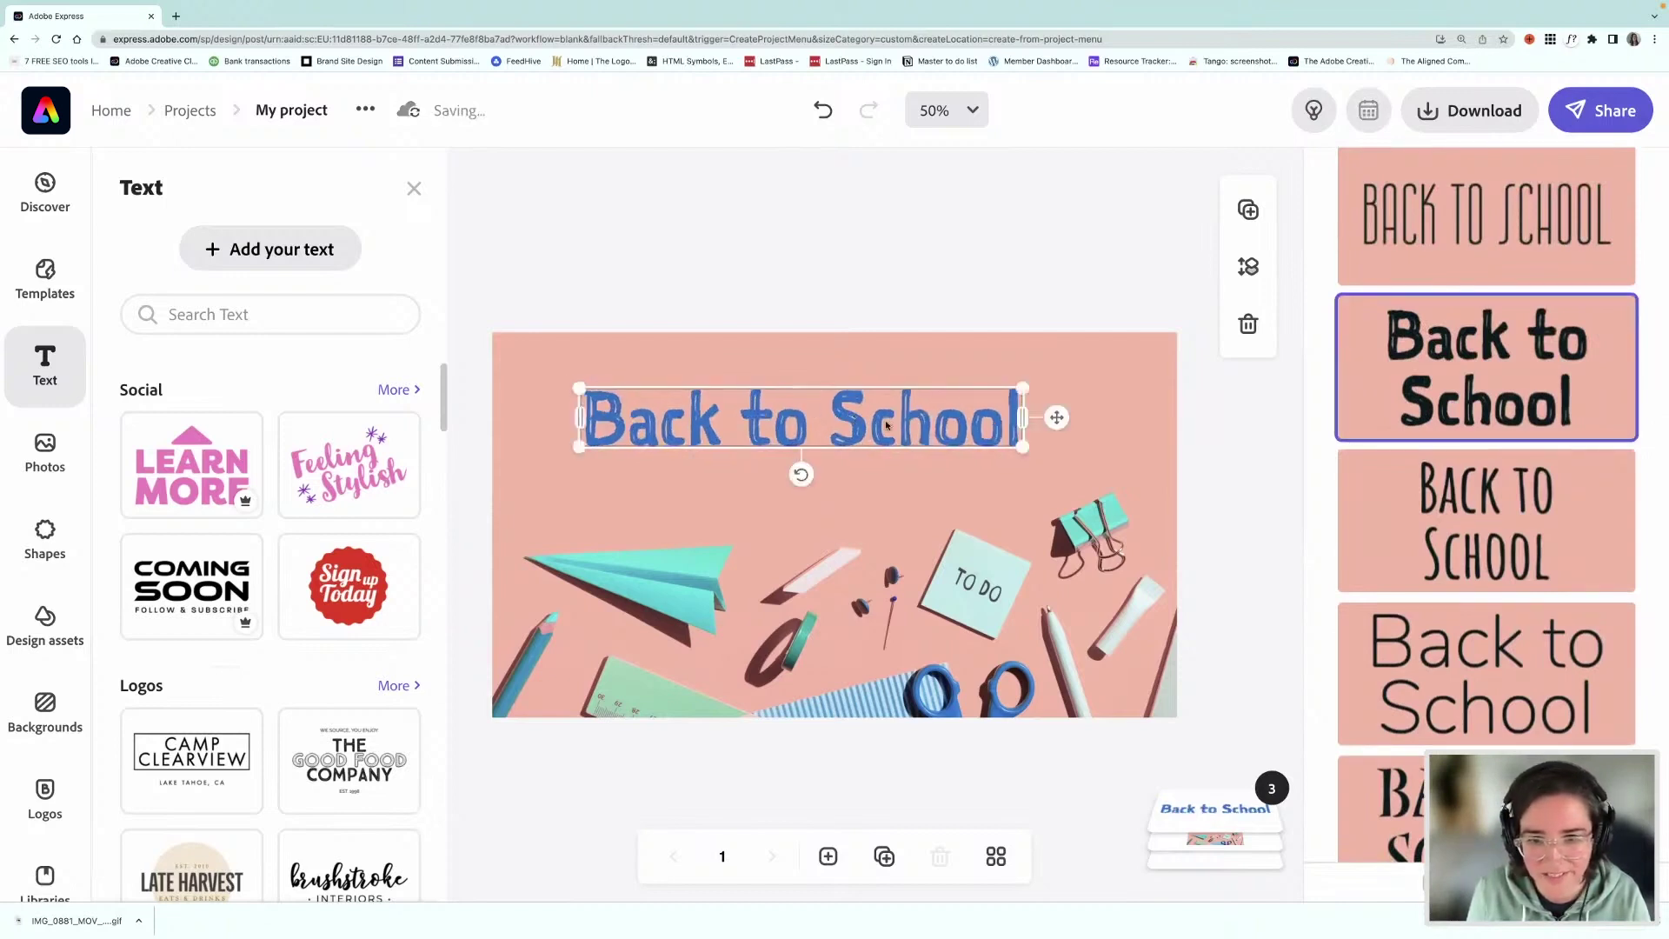
{"action": "mouse_move", "coordinate": [886, 424]}
{"action": "left_mouse_down"}
{"action": "mouse_move", "coordinate": [934, 426]}
{"action": "mouse_move", "coordinate": [919, 428]}
{"action": "left_mouse_up"}
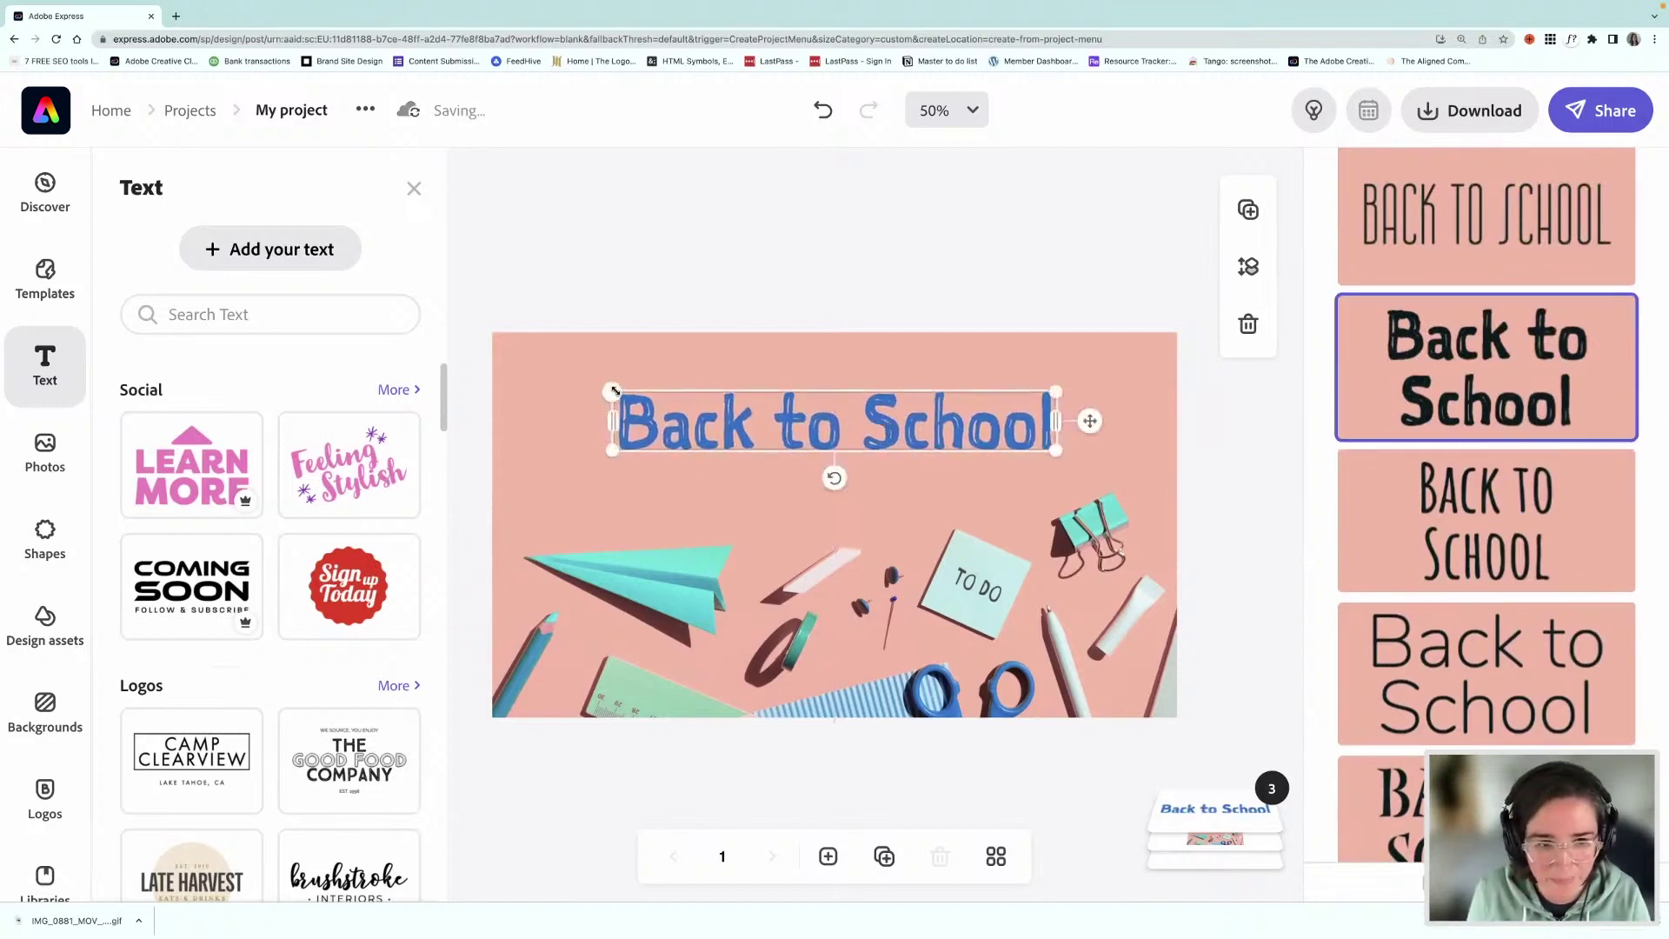
{"action": "left_click_drag", "start_coordinate": [612, 391], "coordinate": [646, 397]}
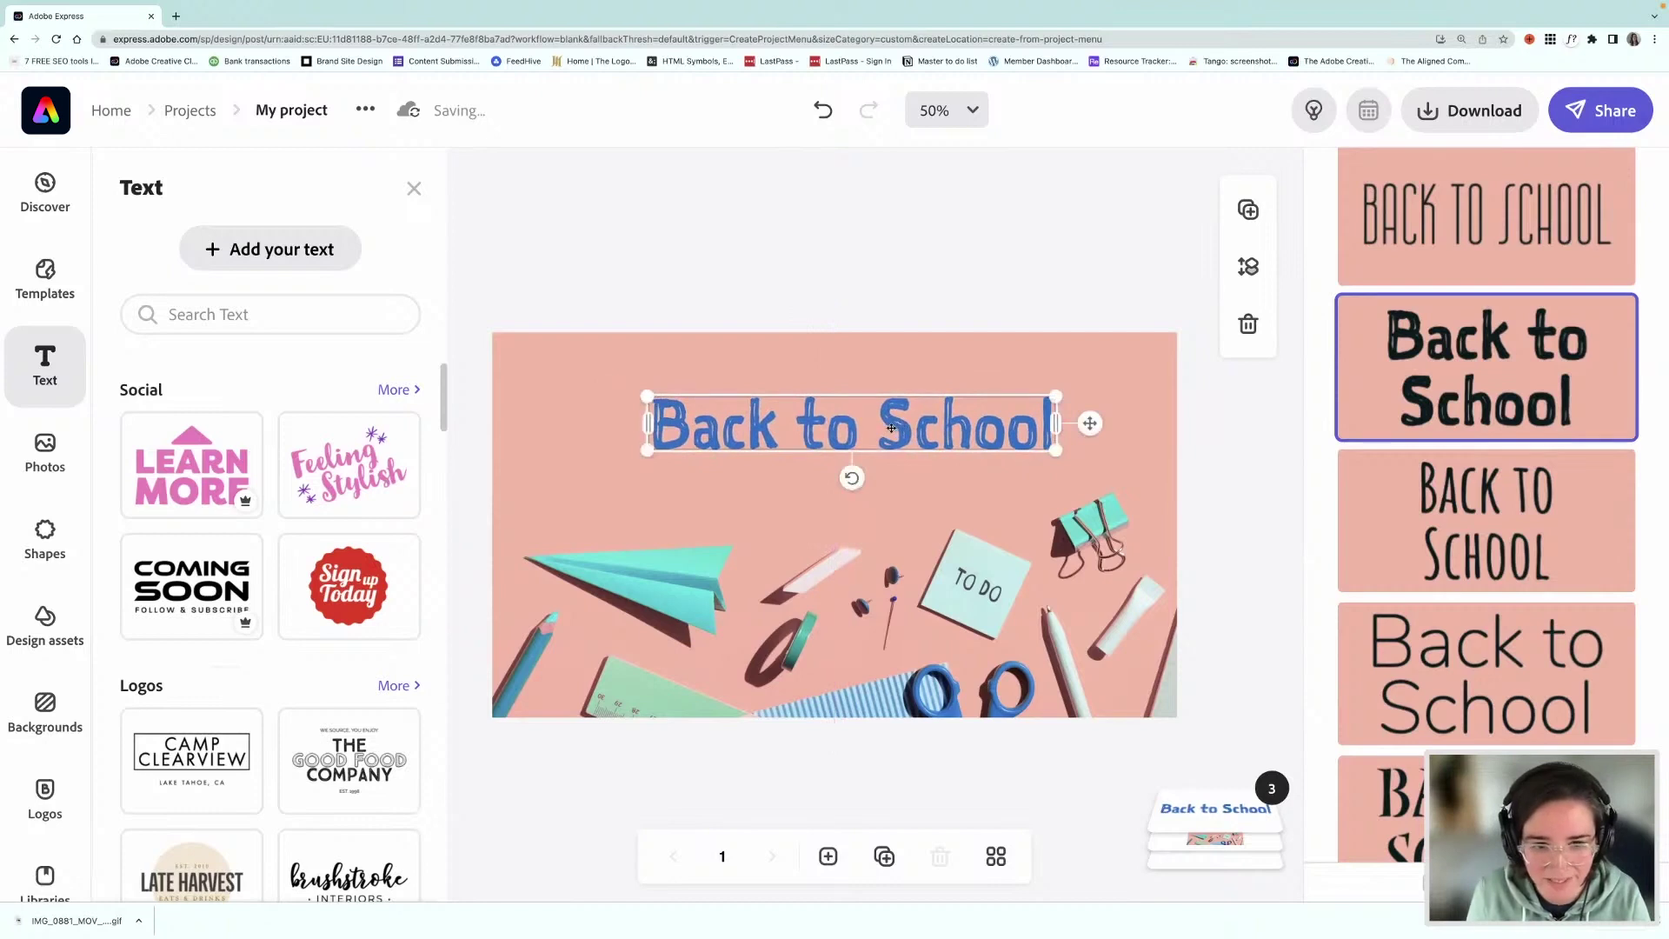
{"action": "left_click_drag", "start_coordinate": [891, 427], "coordinate": [884, 428]}
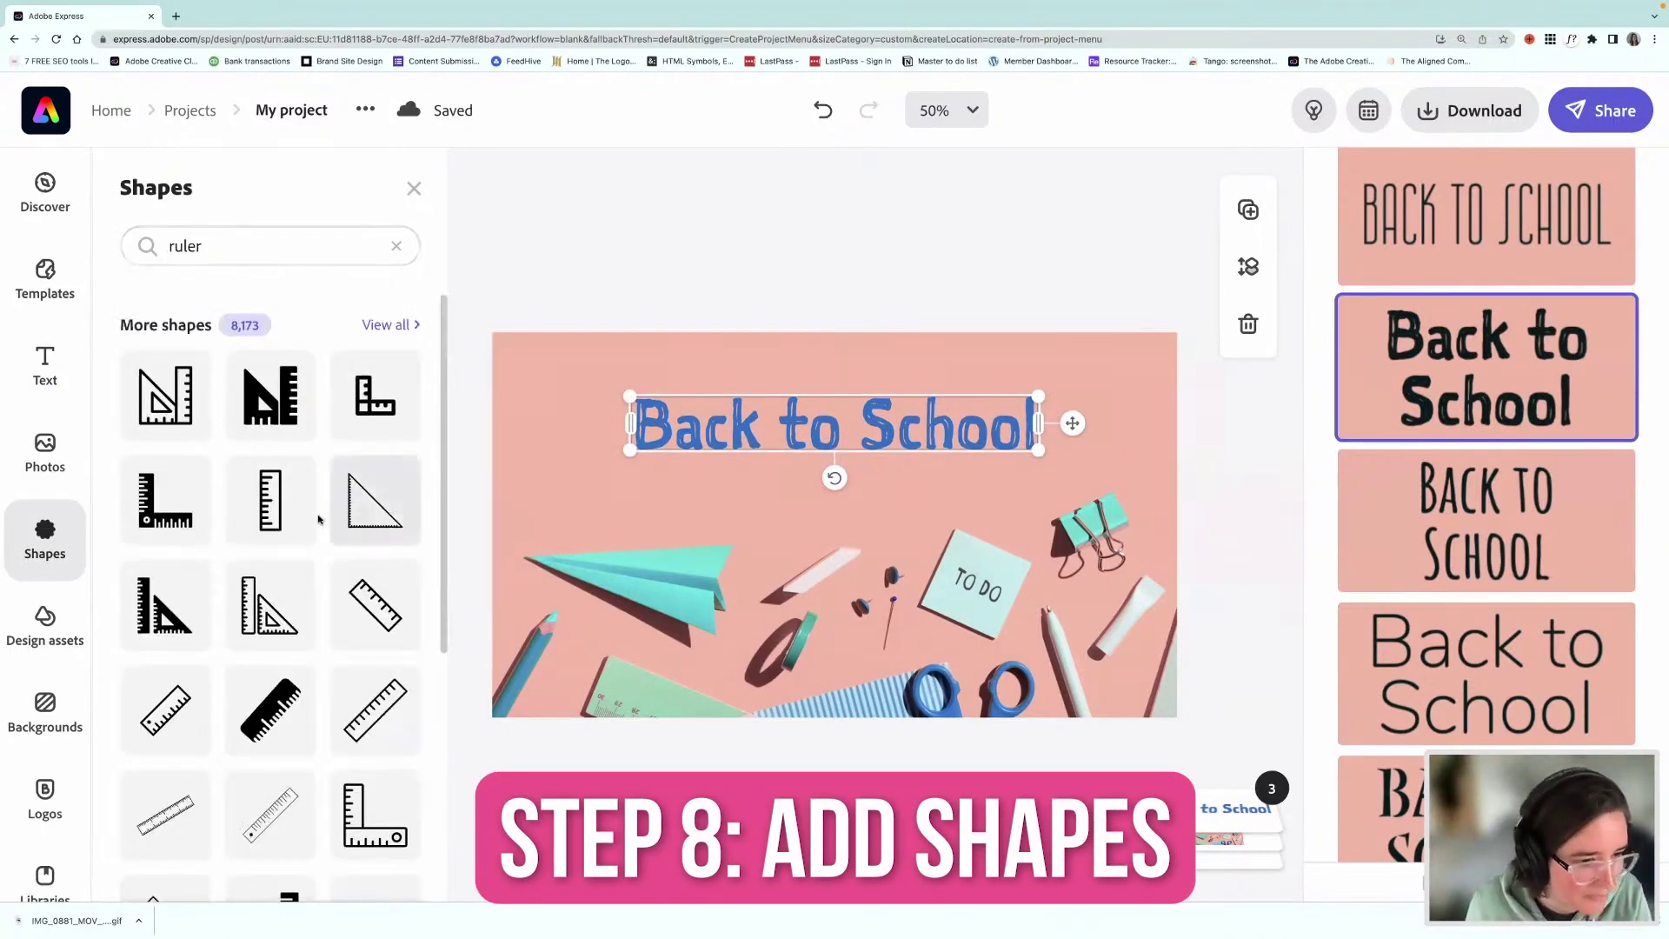
Add a yellow ruler shape and place it tilted in the canvas's top-right corner
{"action": "scroll", "coordinate": [322, 517], "scroll_direction": "down", "scroll_amount": 3}
{"action": "scroll", "coordinate": [318, 519], "scroll_direction": "down", "scroll_amount": 3}
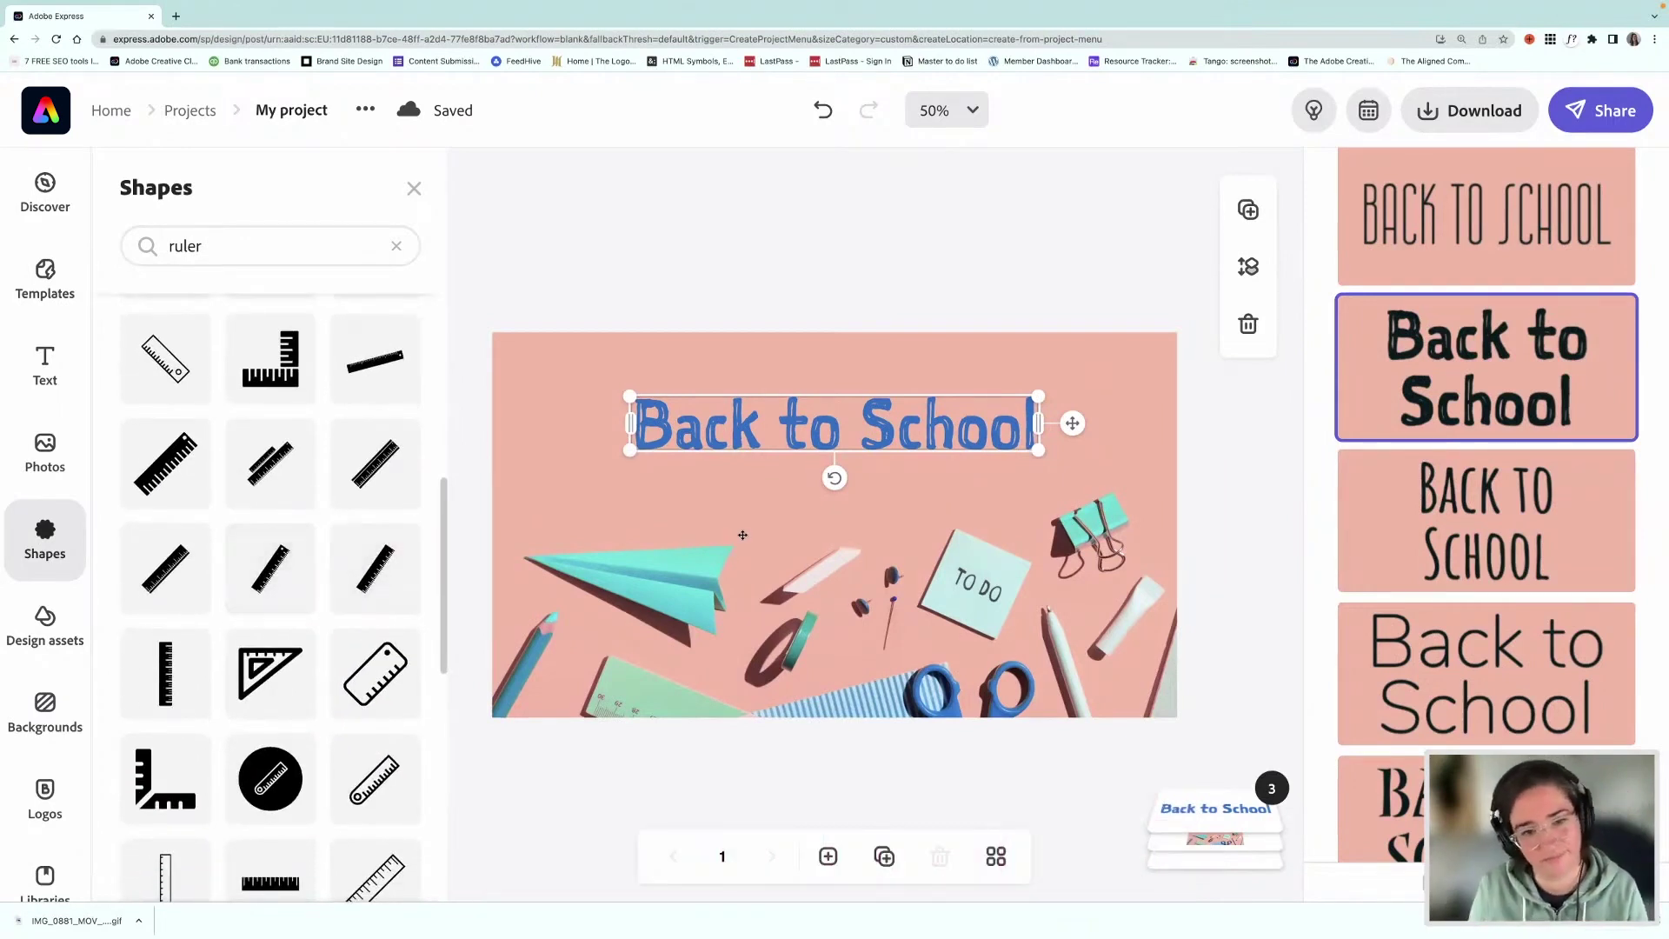
{"action": "left_click_drag", "start_coordinate": [743, 535], "coordinate": [743, 536]}
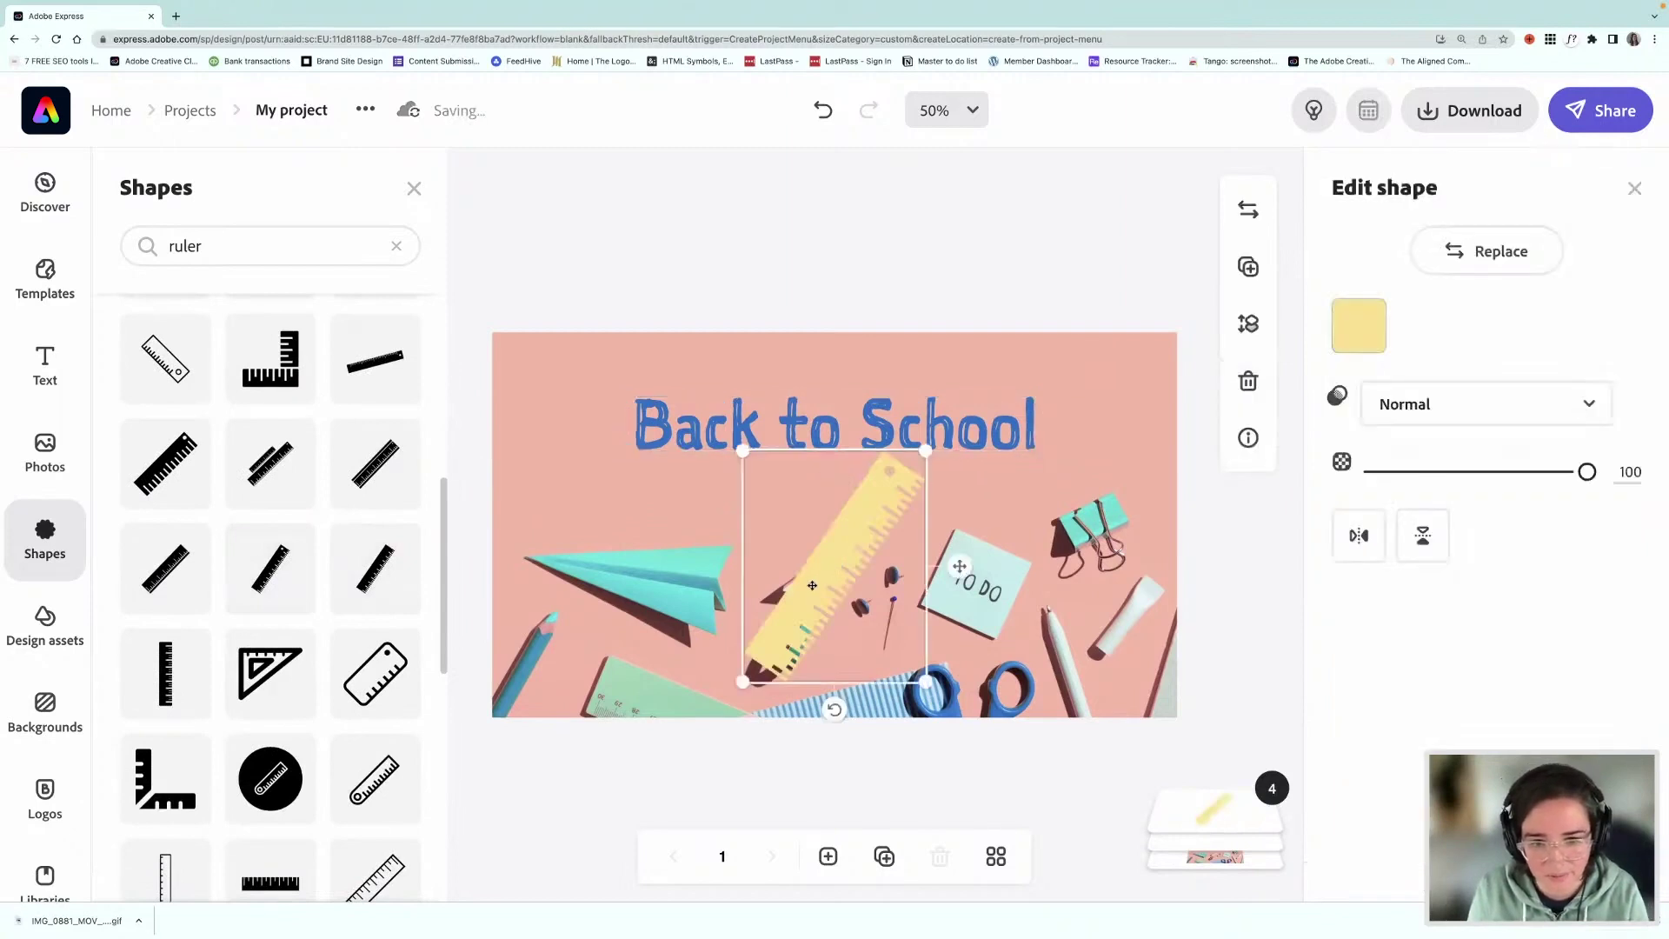
{"action": "left_click_drag", "start_coordinate": [812, 585], "coordinate": [806, 532]}
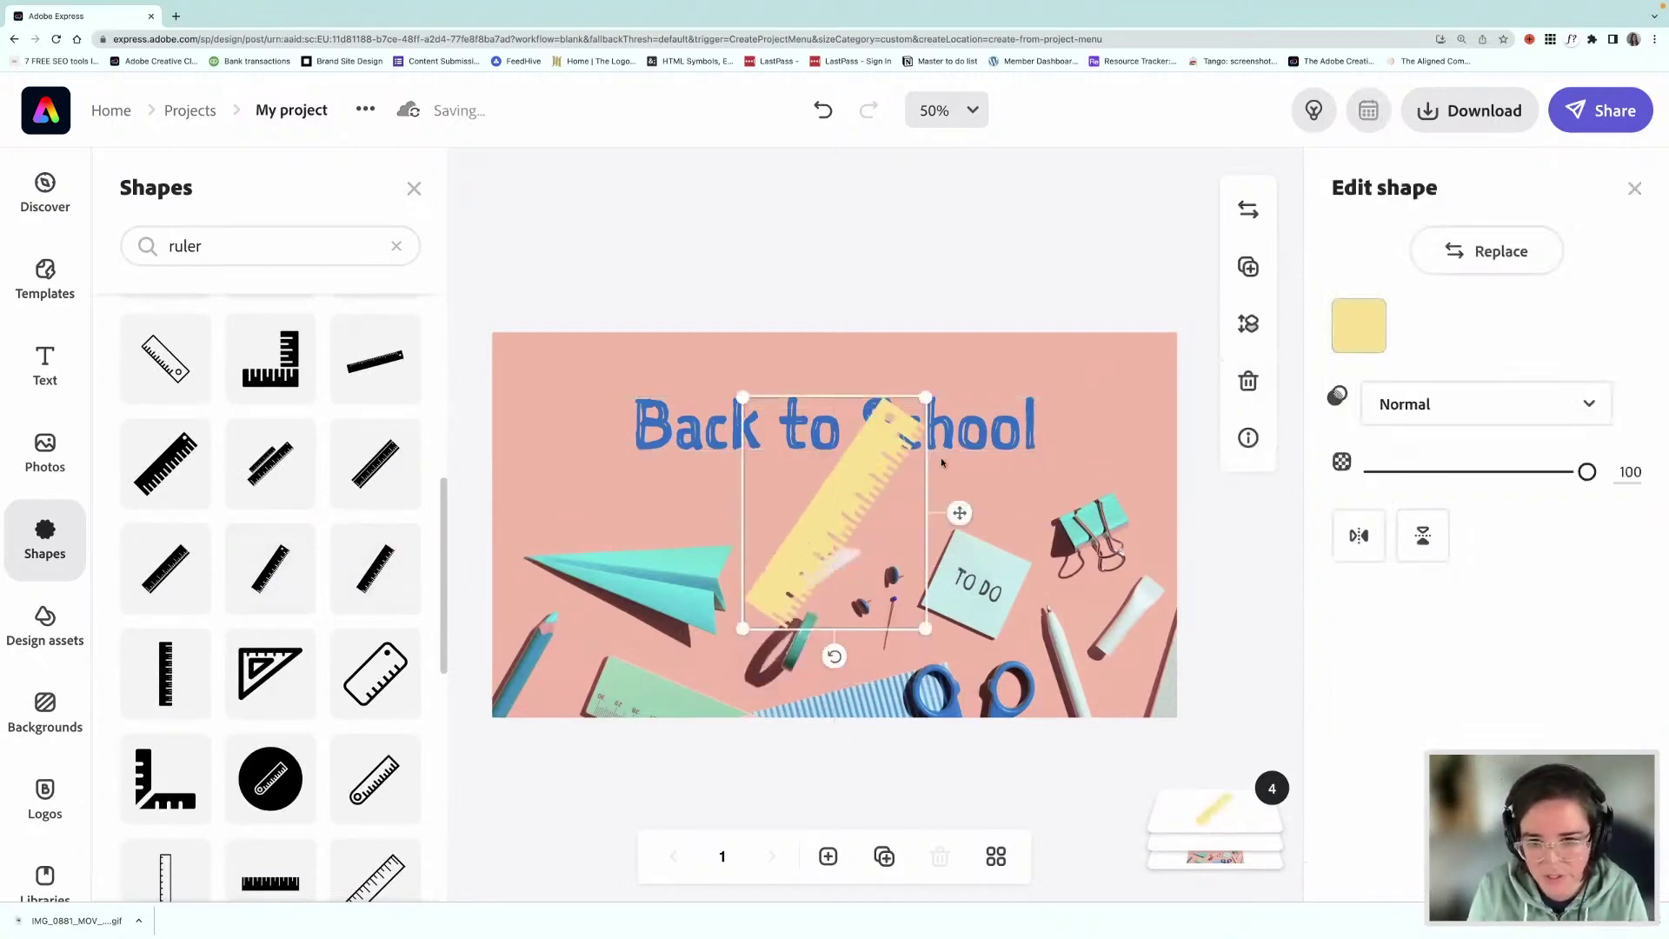
{"action": "left_click_drag", "start_coordinate": [882, 427], "coordinate": [1025, 351]}
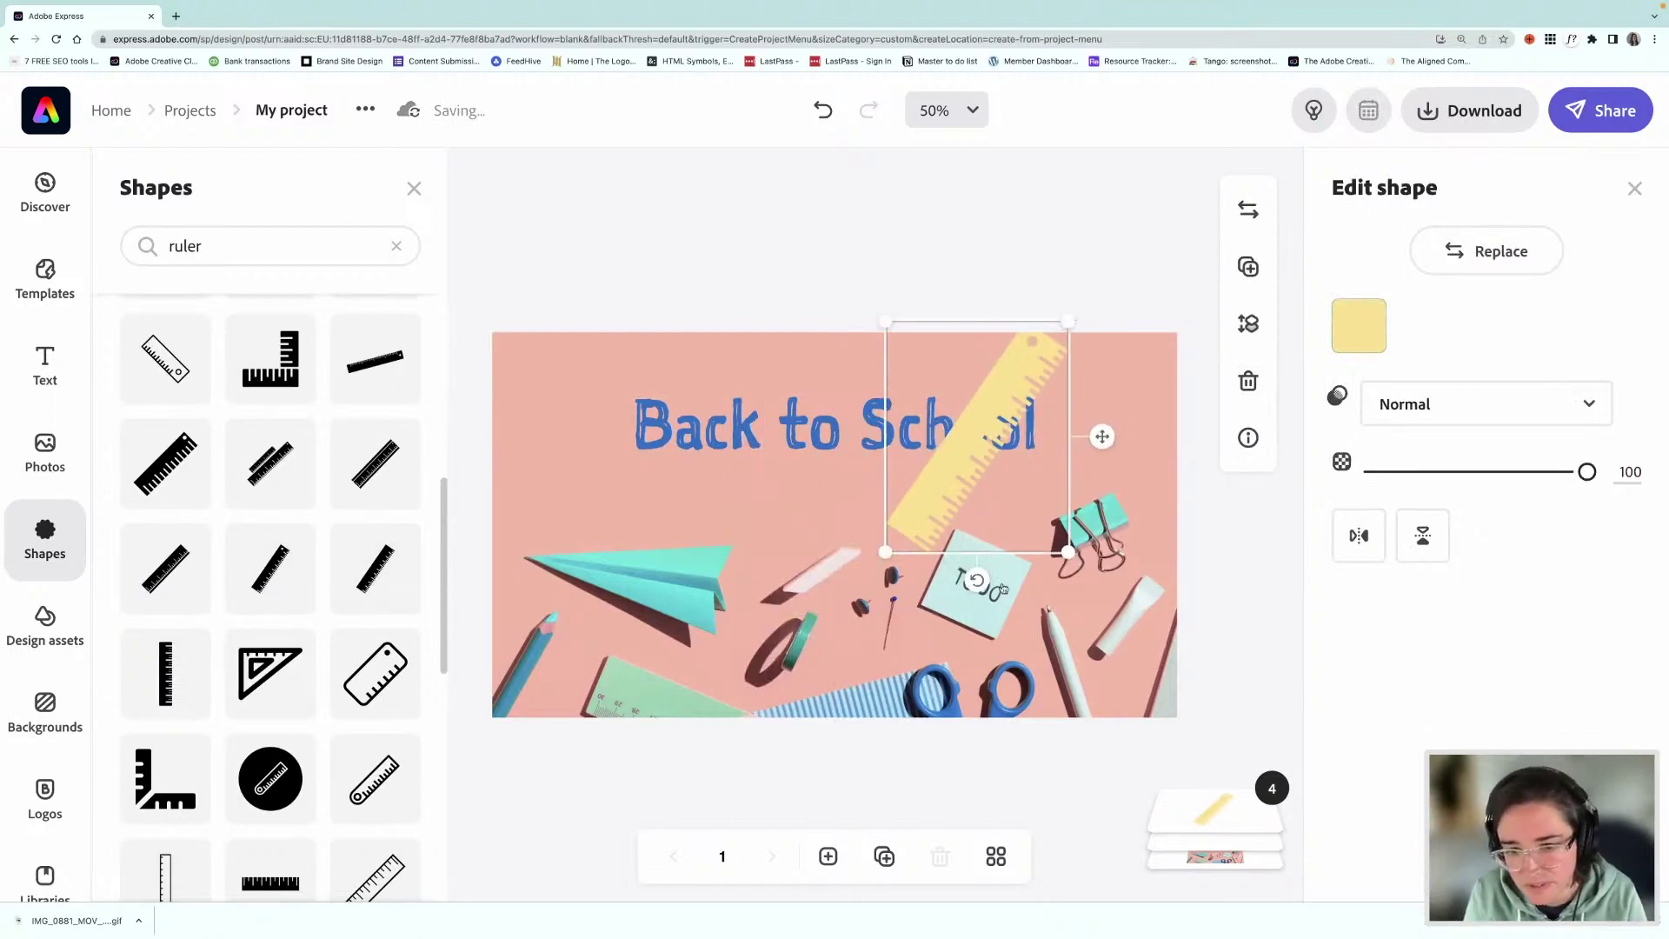
{"action": "left_click_drag", "start_coordinate": [977, 580], "coordinate": [834, 415]}
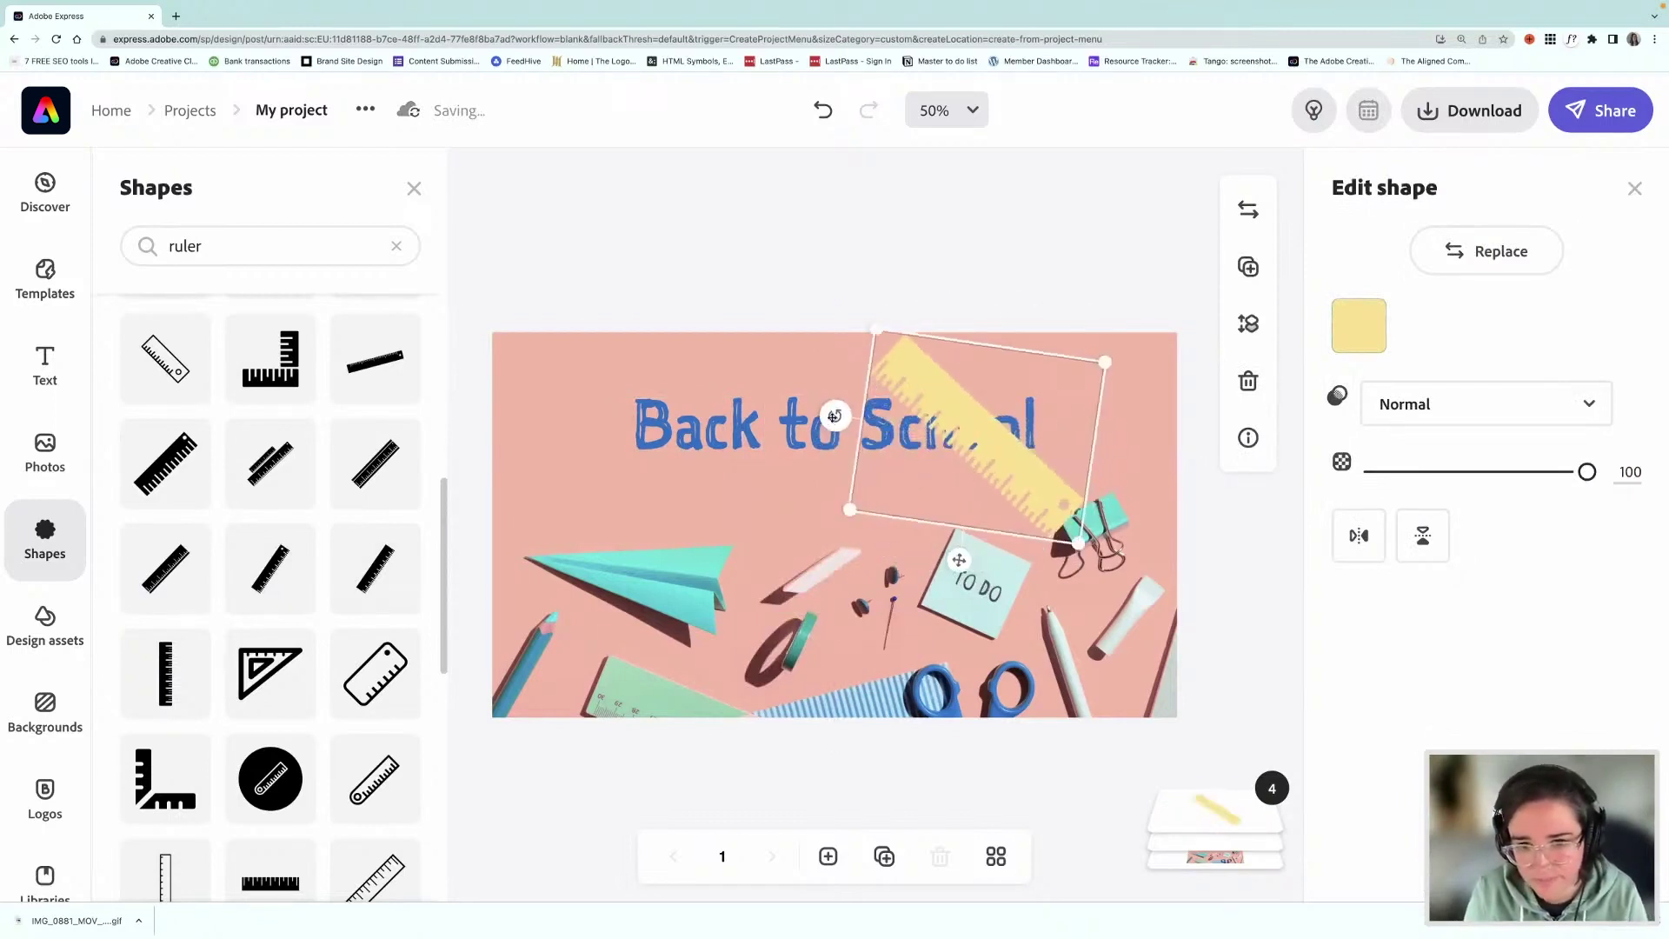
{"action": "left_click_drag", "start_coordinate": [1080, 443], "coordinate": [1125, 432]}
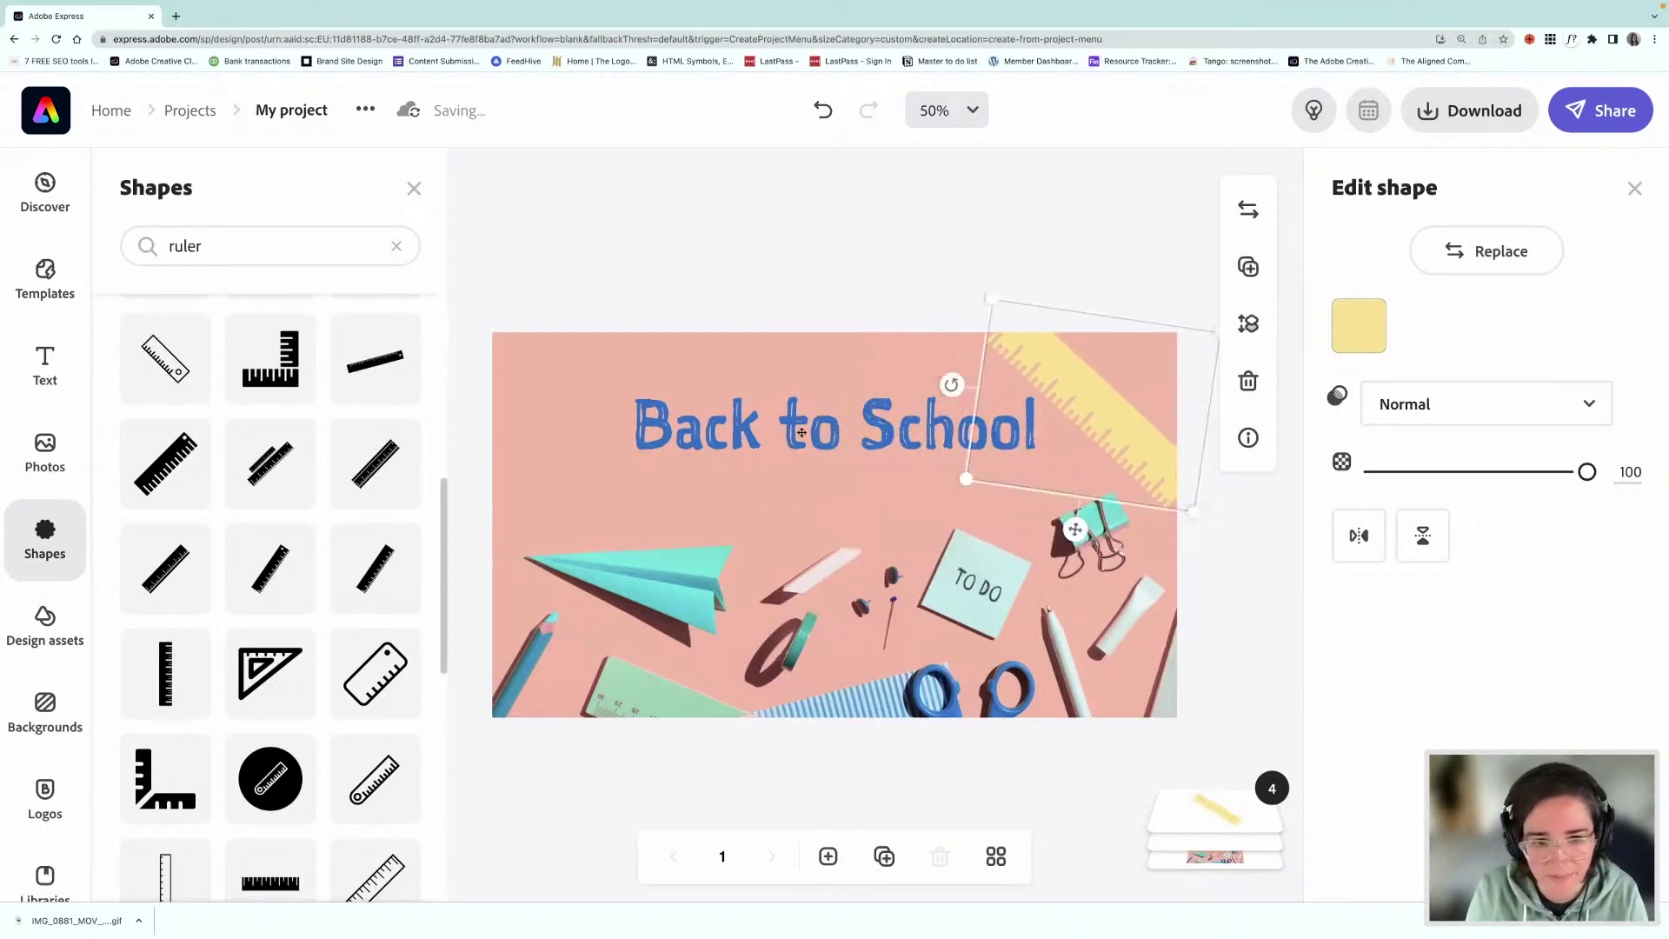
Shrink the Back to School title and shift it slightly down and left
{"action": "left_click", "coordinate": [802, 432]}
{"action": "left_click_drag", "start_coordinate": [650, 401], "coordinate": [696, 402]}
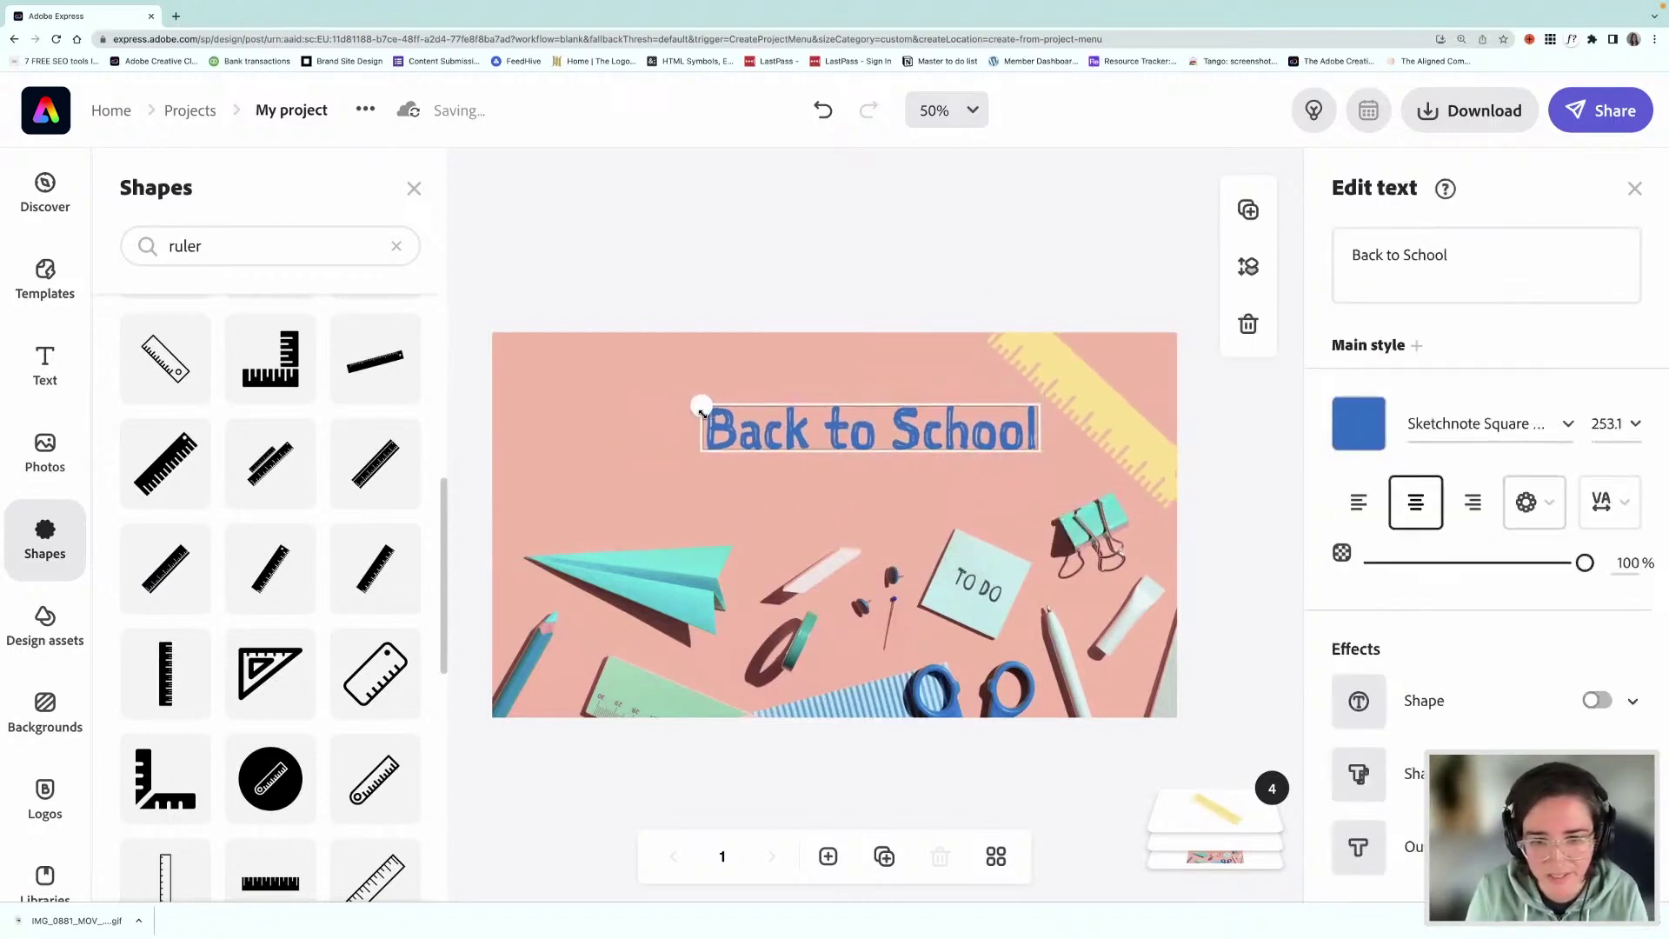
{"action": "left_click_drag", "start_coordinate": [914, 440], "coordinate": [911, 473]}
Recolour the ruler teal by sampling the tape in the photo
{"action": "left_click", "coordinate": [1082, 390]}
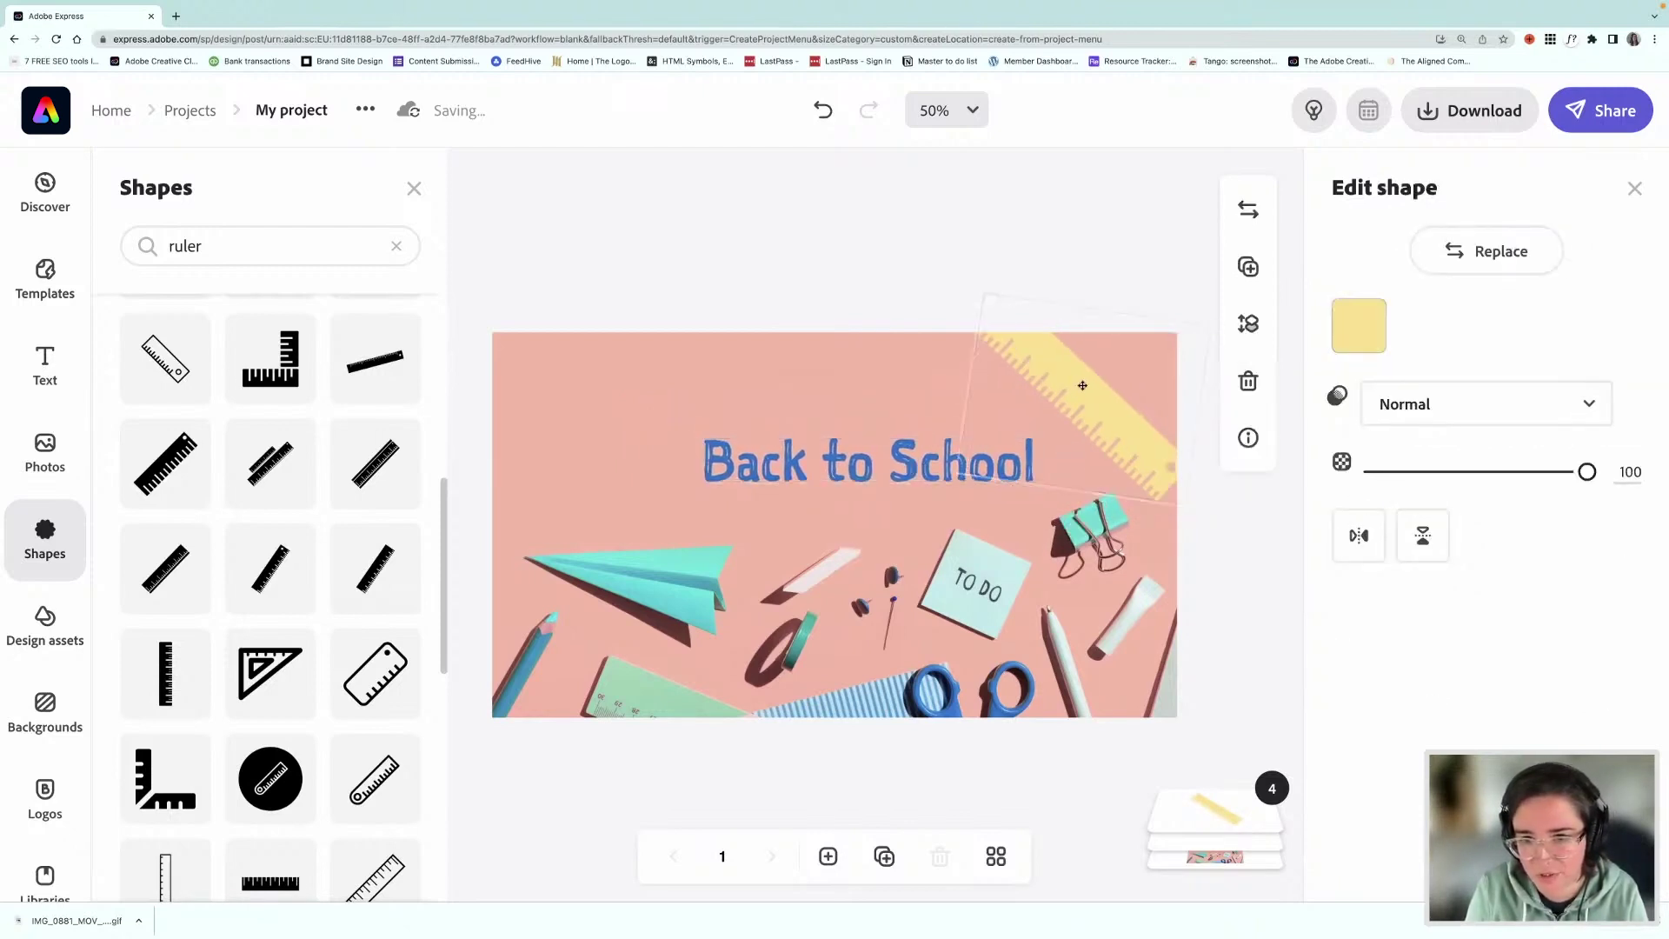
{"action": "left_click", "coordinate": [1359, 325]}
{"action": "left_click", "coordinate": [1274, 485]}
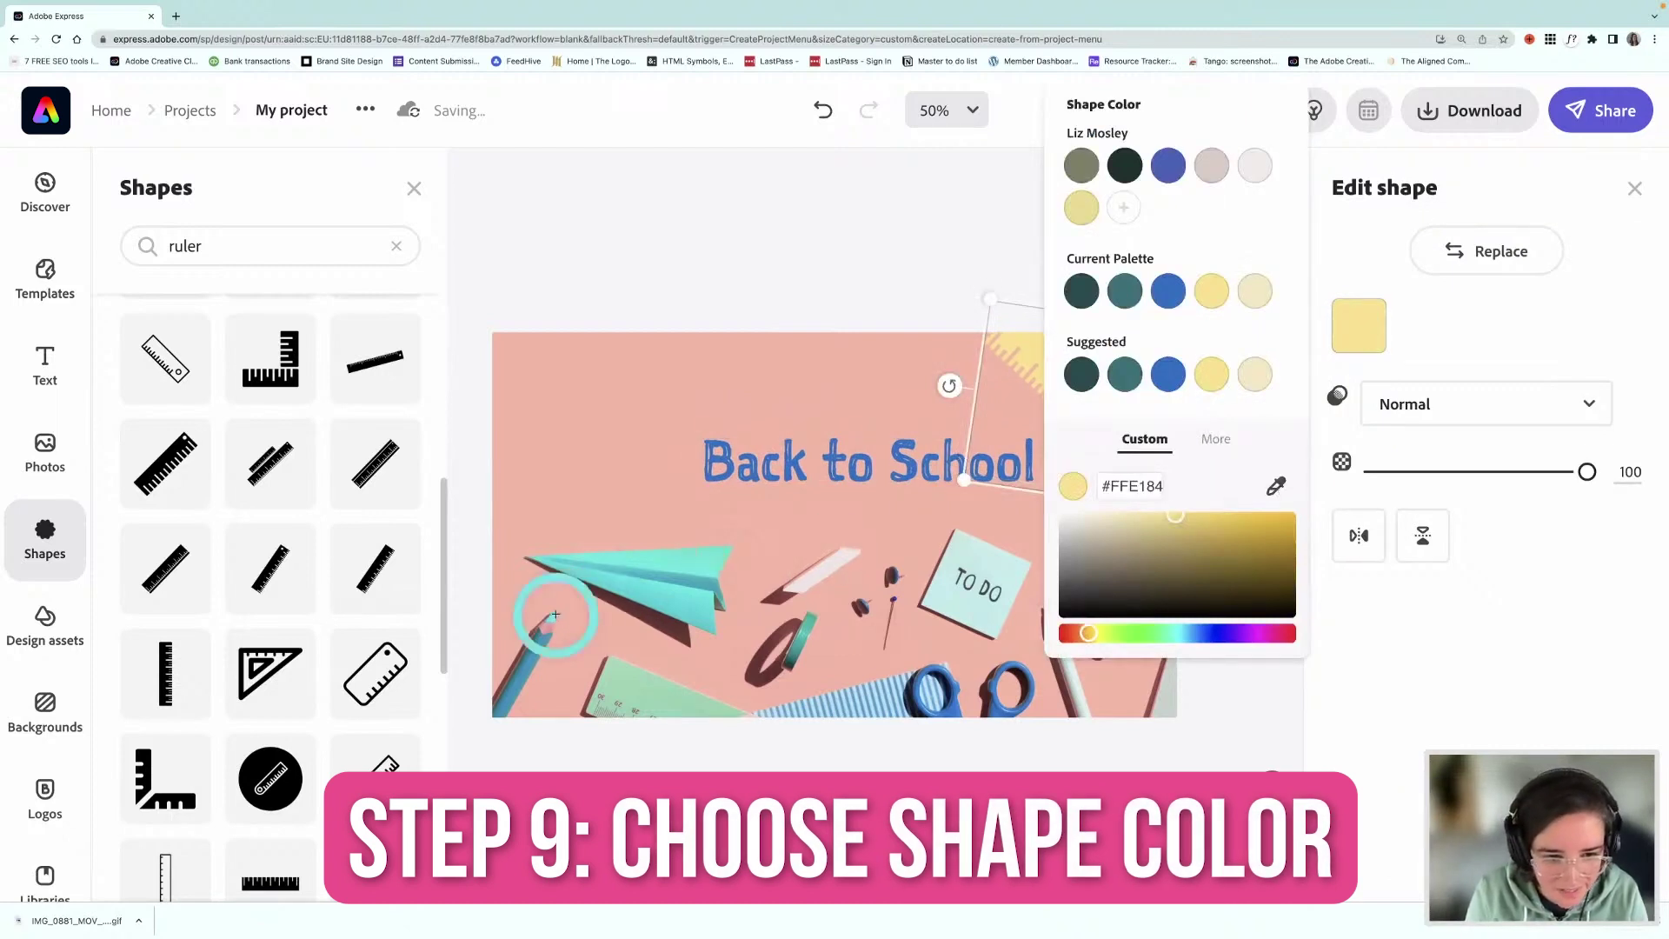
{"action": "left_click", "coordinate": [808, 627]}
{"action": "left_click", "coordinate": [790, 303]}
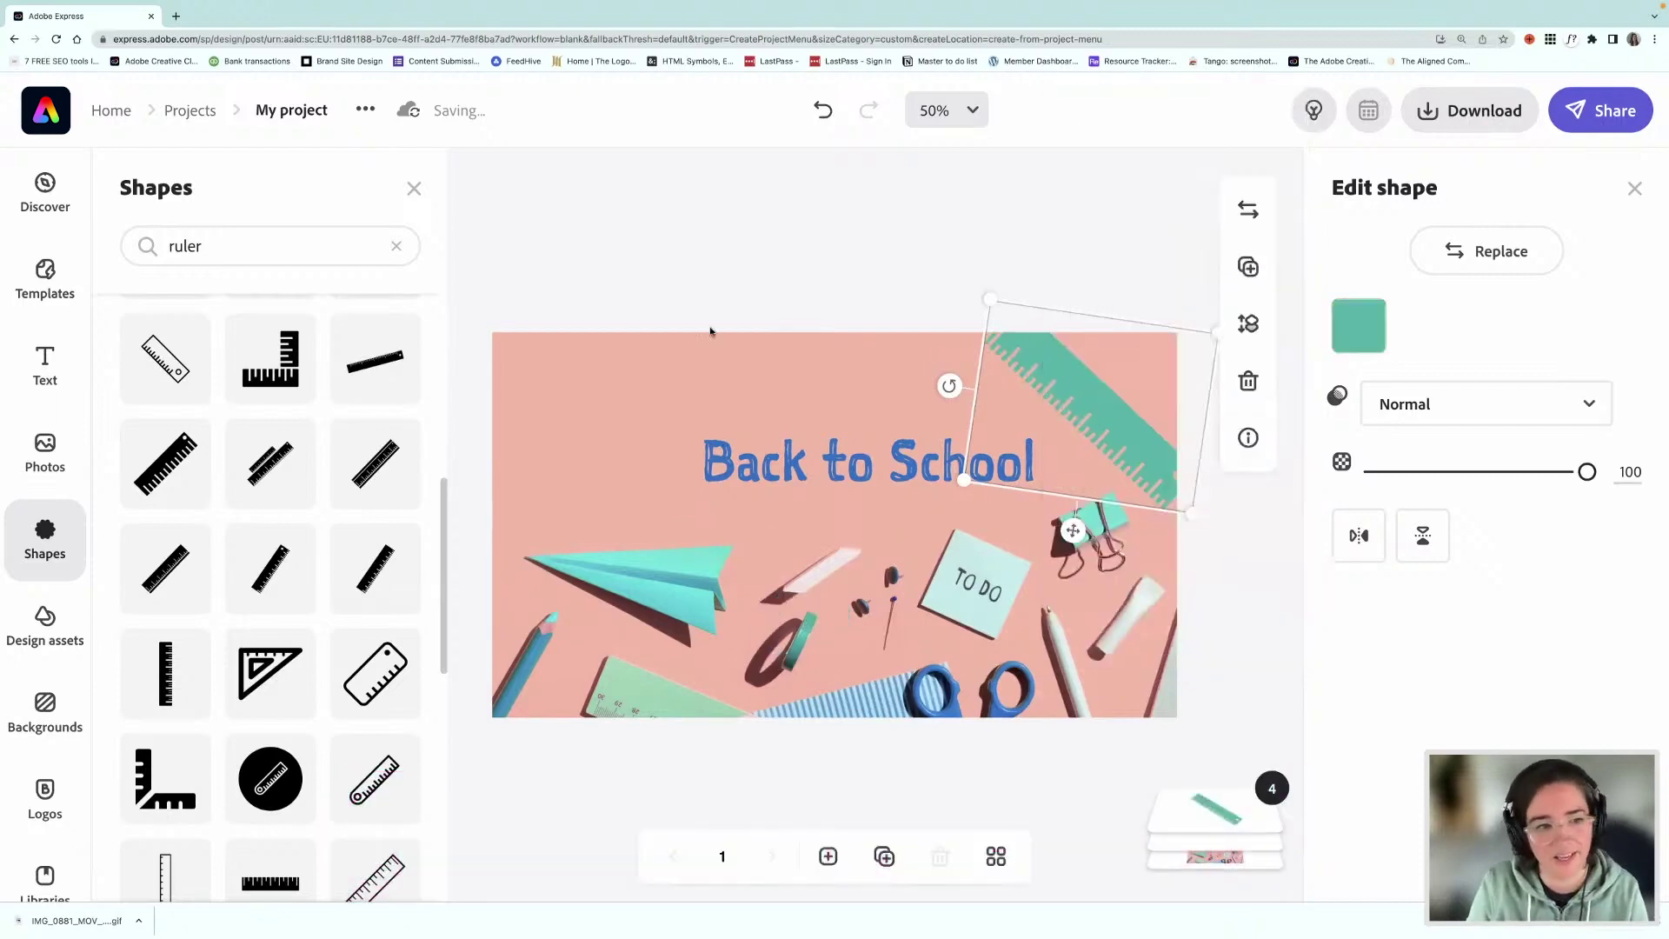
{"action": "scroll", "coordinate": [250, 440], "scroll_direction": "up", "scroll_amount": 5}
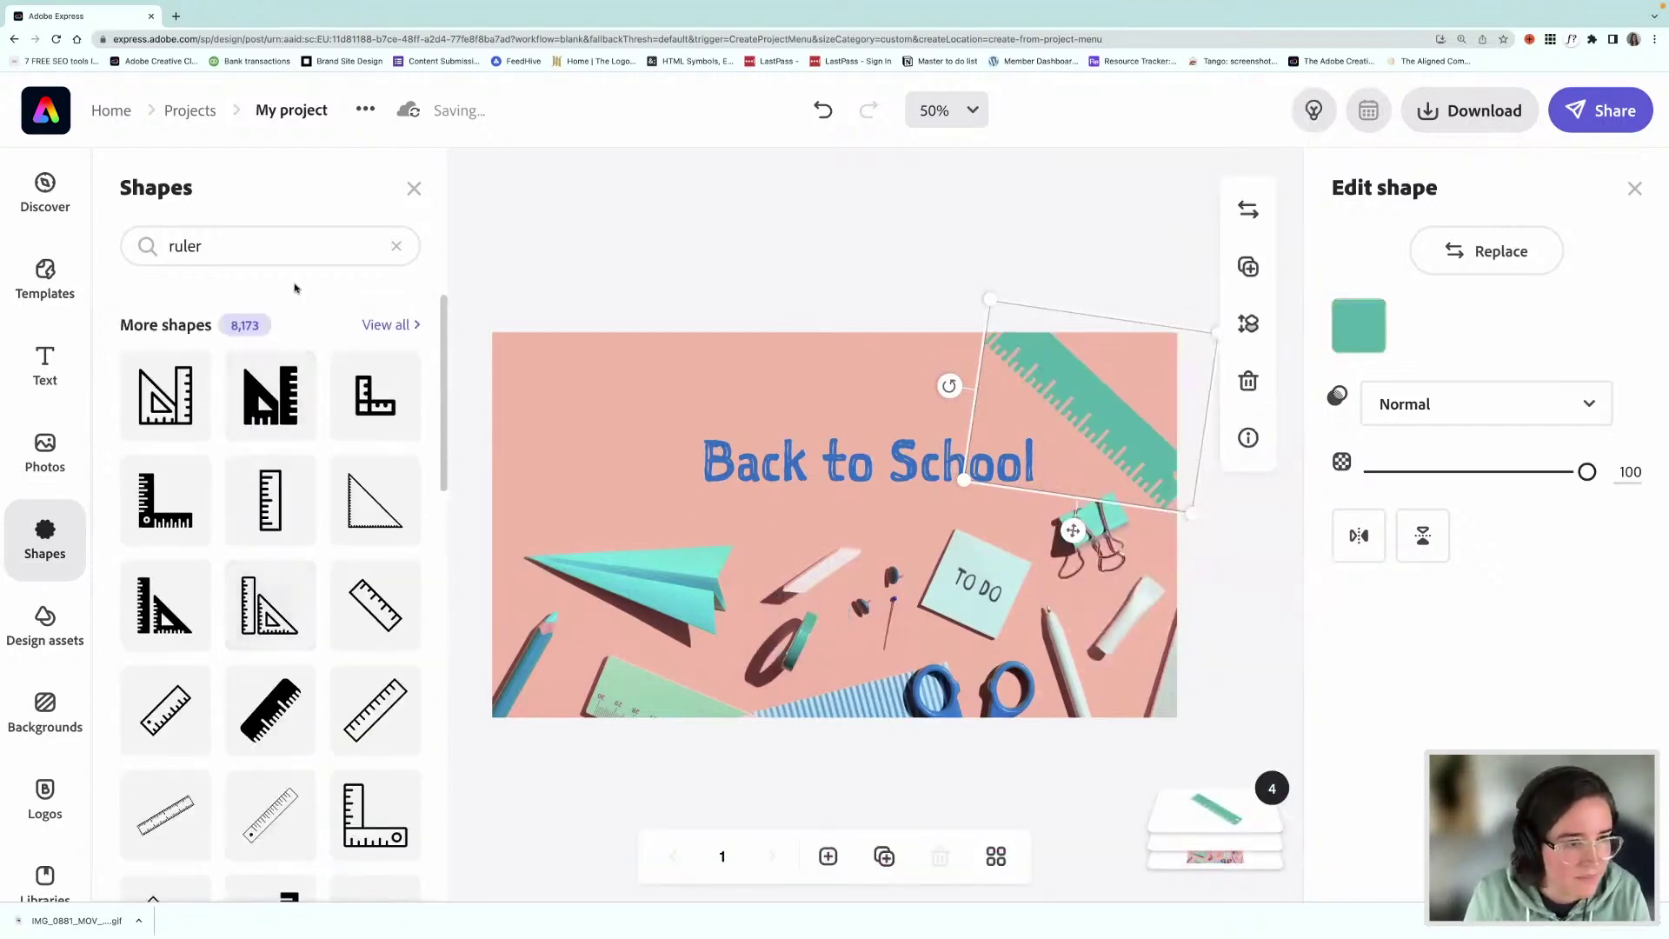
Search shapes for 'pencil', add the striped outline pencil, and shrink it into the top-left corner
{"action": "left_click", "coordinate": [397, 250]}
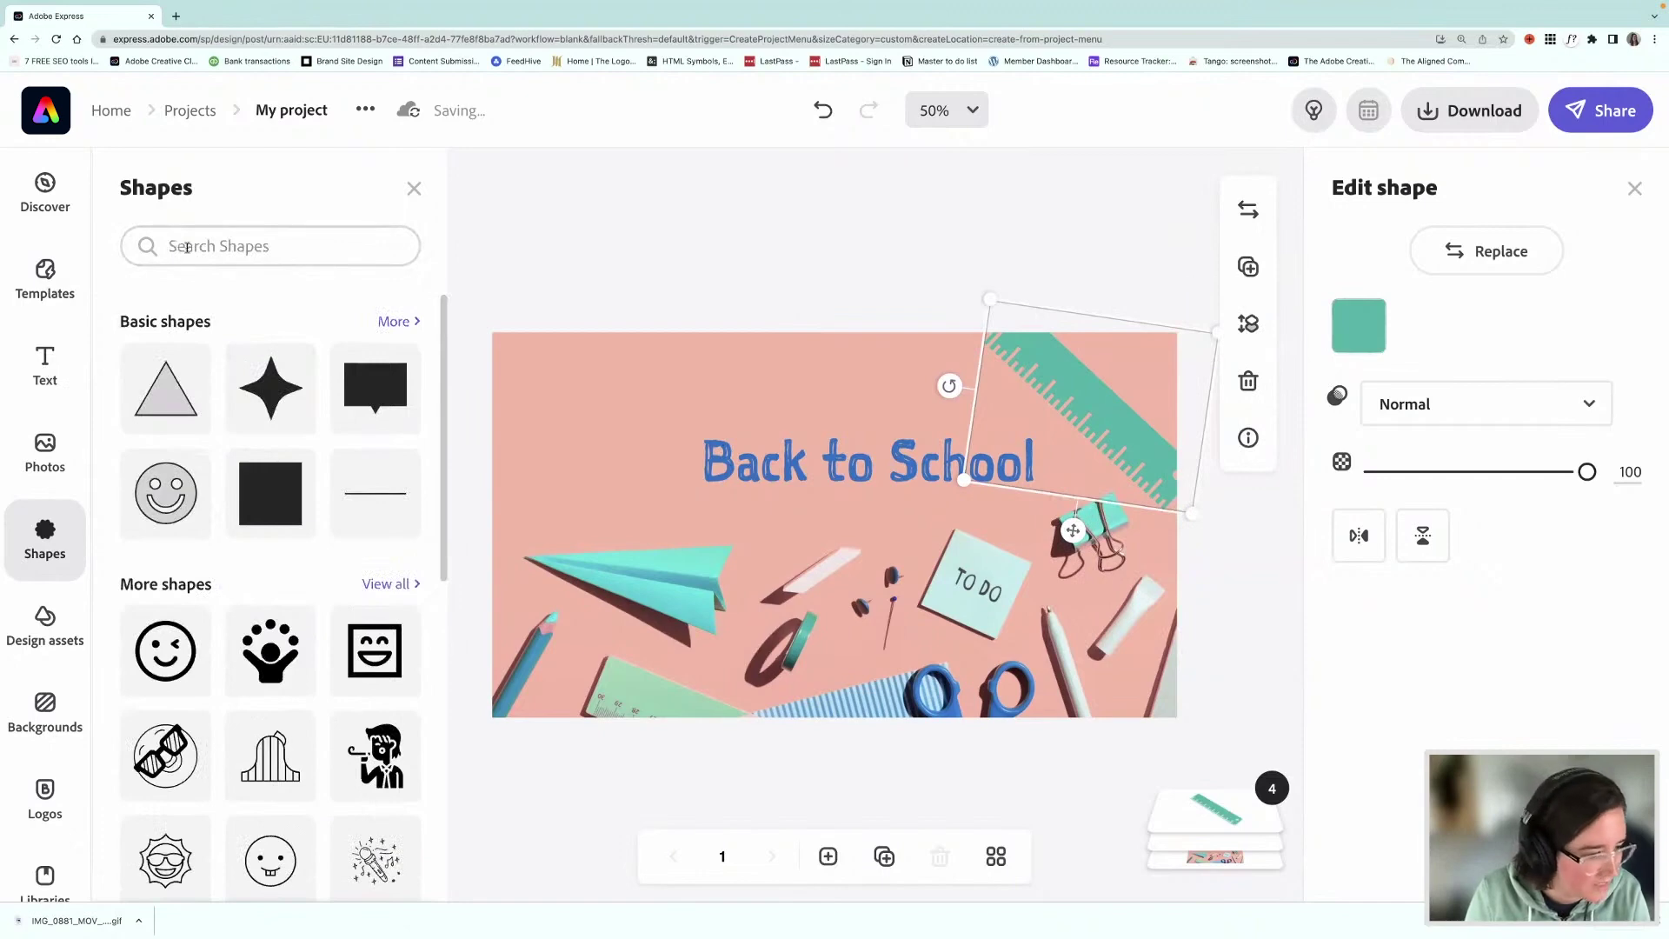
{"action": "left_click", "coordinate": [187, 248]}
{"action": "type", "text": "pencil"}
{"action": "key", "text": "Return"}
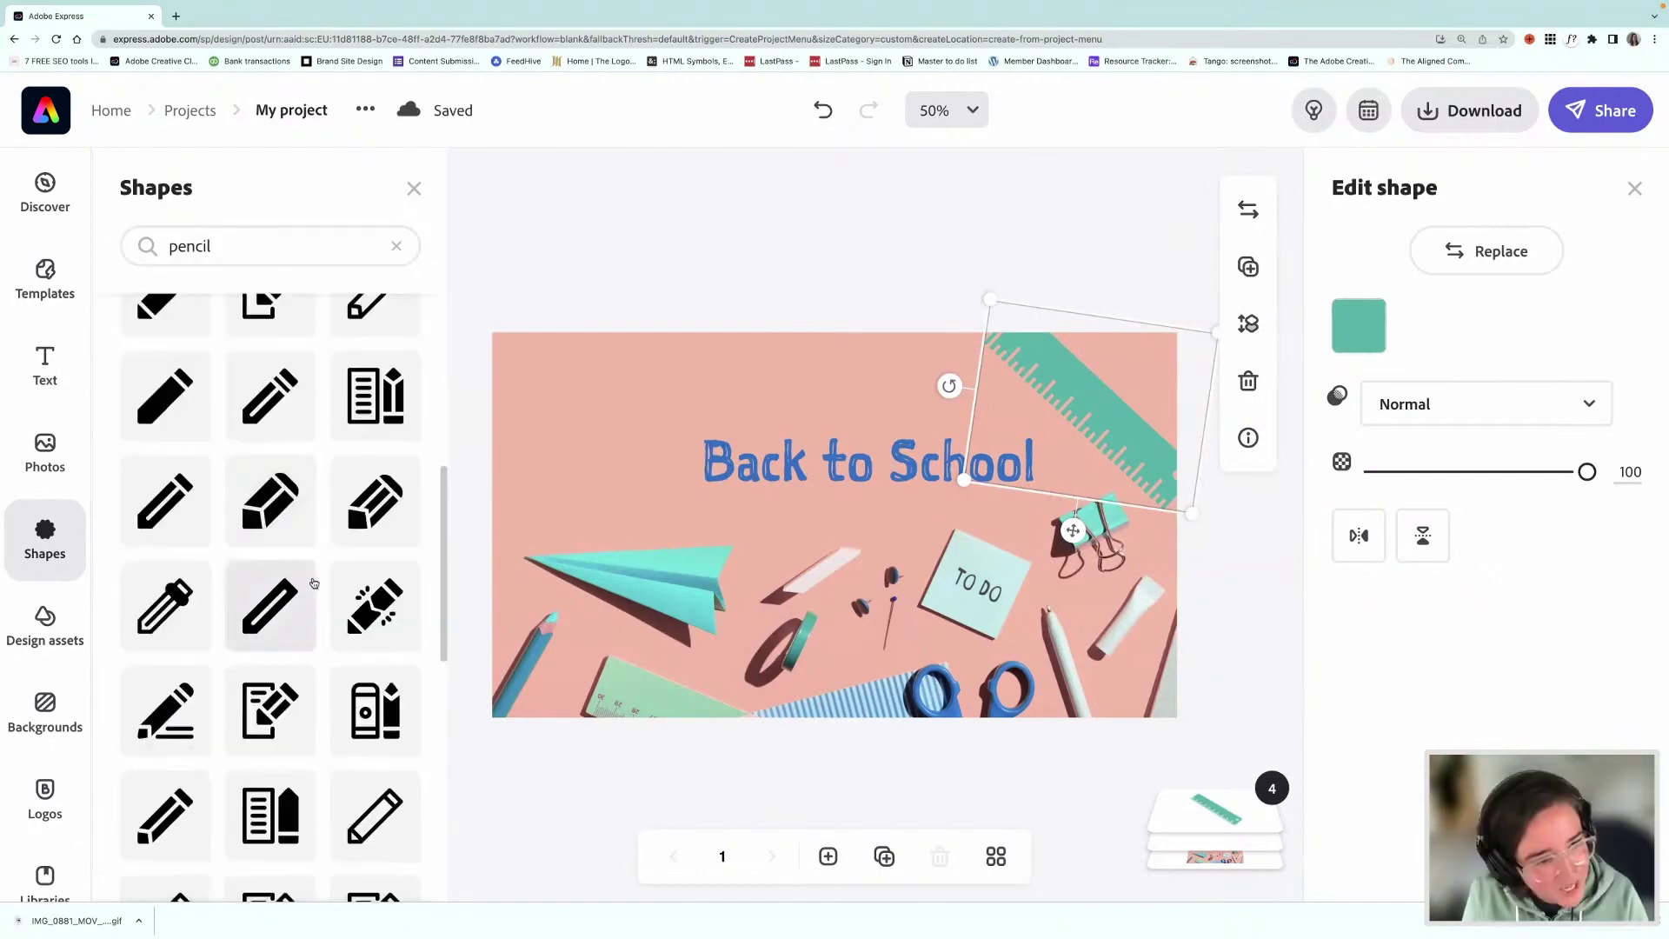
{"action": "scroll", "coordinate": [310, 578], "scroll_direction": "down", "scroll_amount": 5}
{"action": "scroll", "coordinate": [313, 582], "scroll_direction": "down", "scroll_amount": 6}
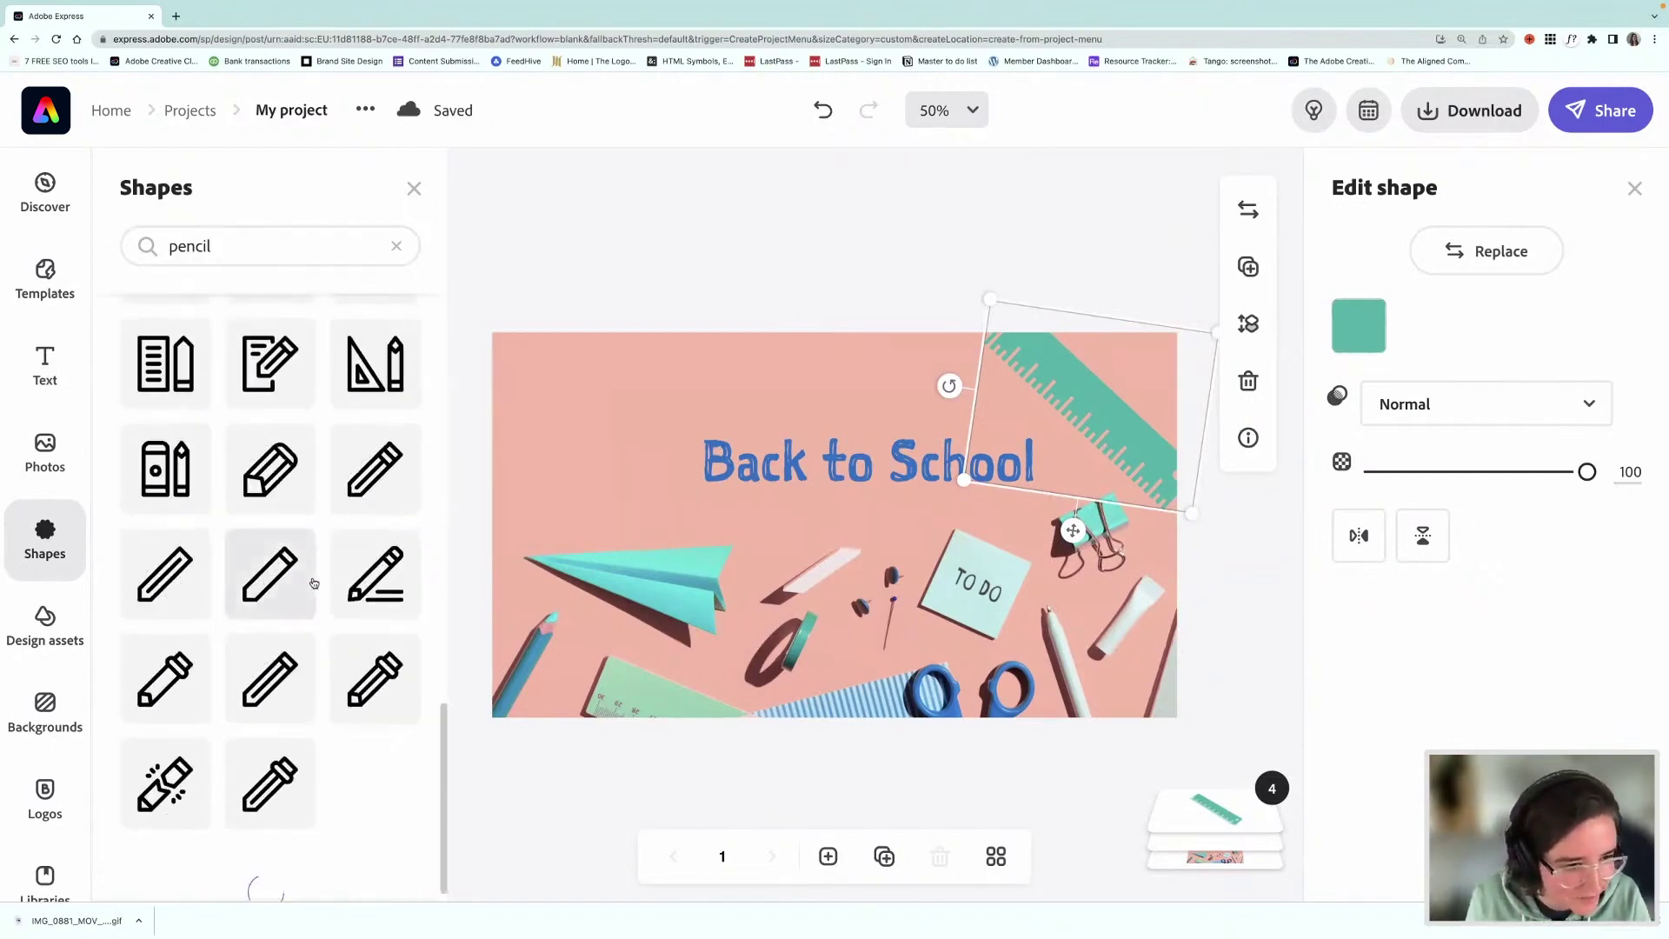
{"action": "scroll", "coordinate": [314, 582], "scroll_direction": "down", "scroll_amount": 1}
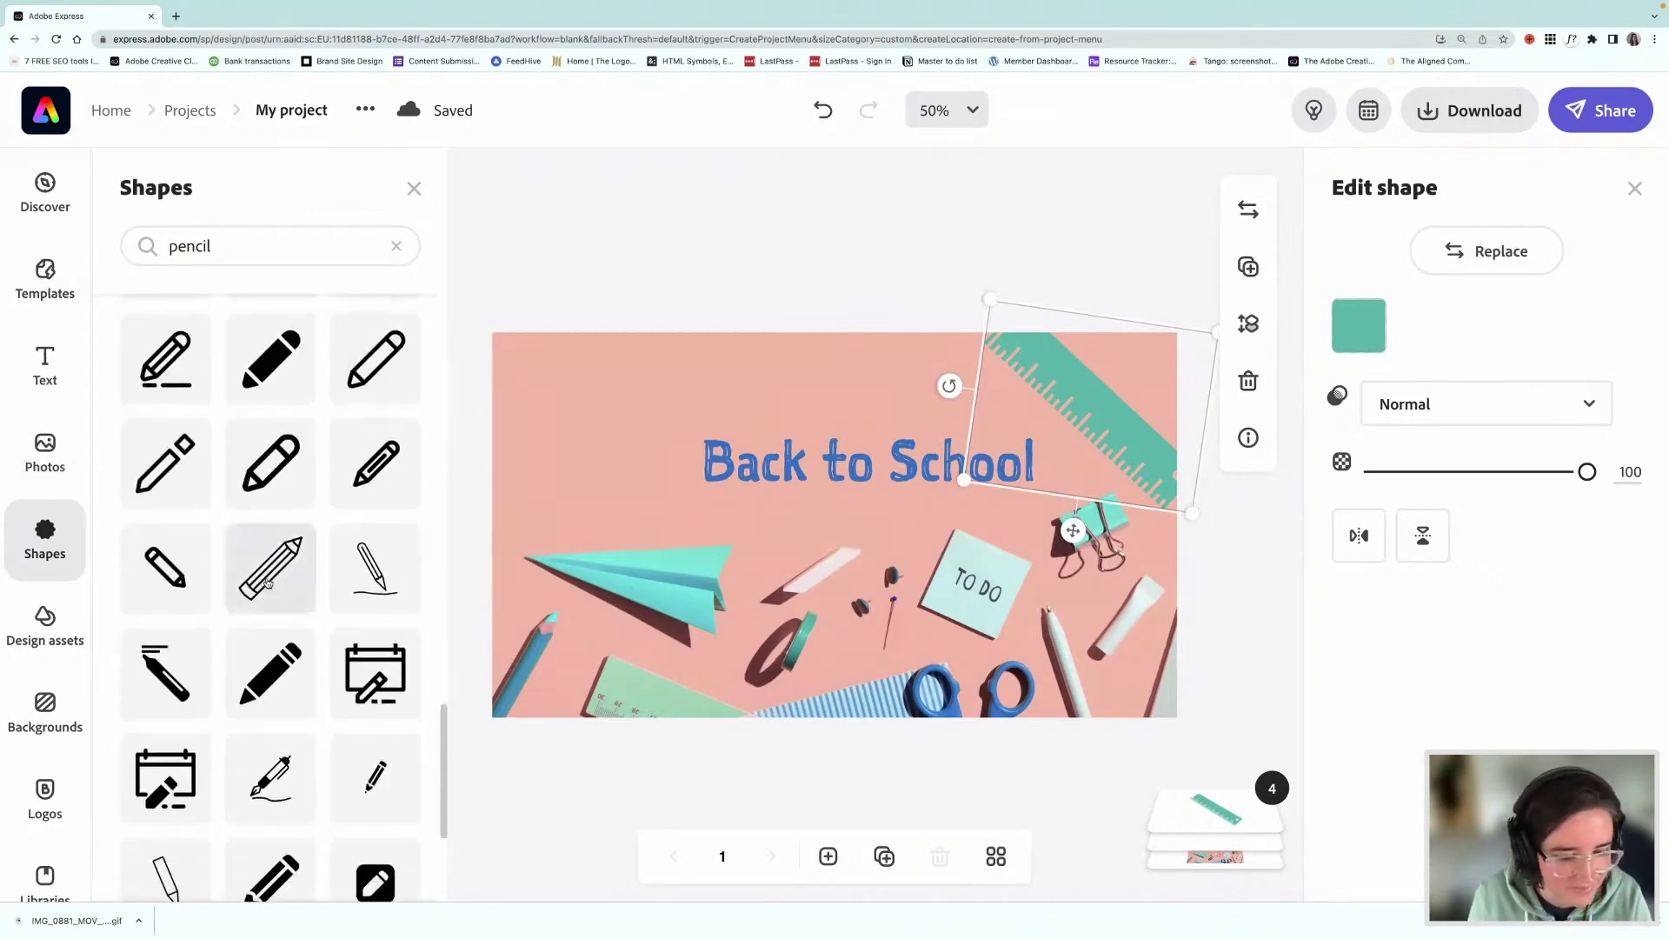
{"action": "left_click", "coordinate": [268, 583]}
{"action": "left_click", "coordinate": [842, 623]}
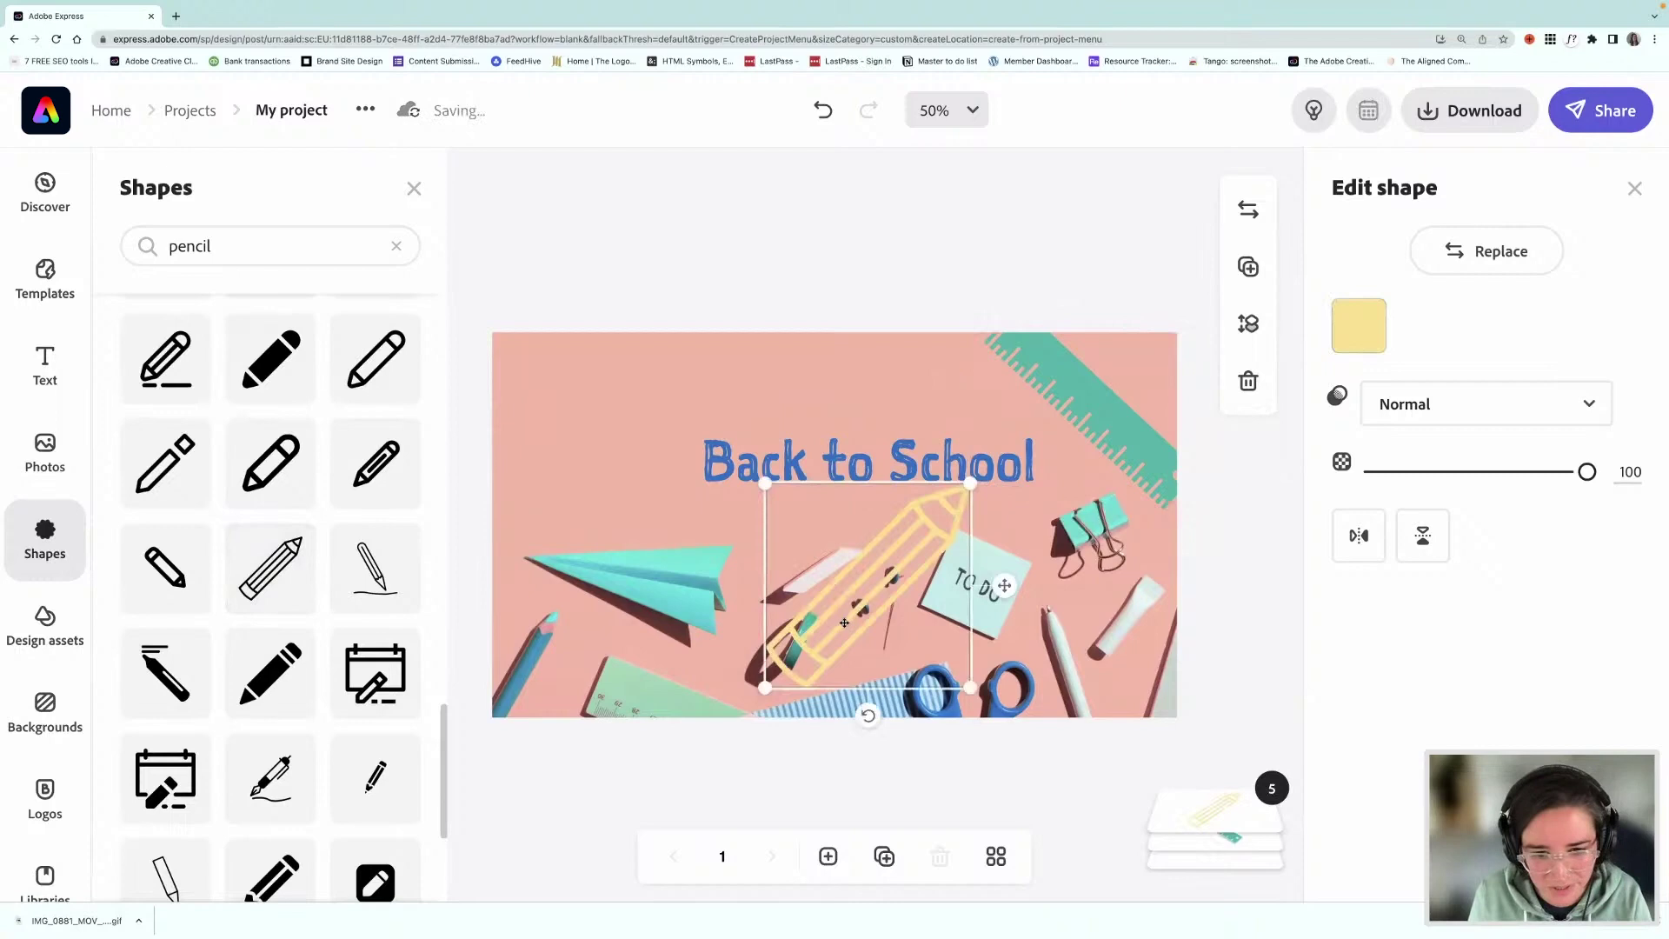
{"action": "left_click_drag", "start_coordinate": [837, 624], "coordinate": [573, 465]}
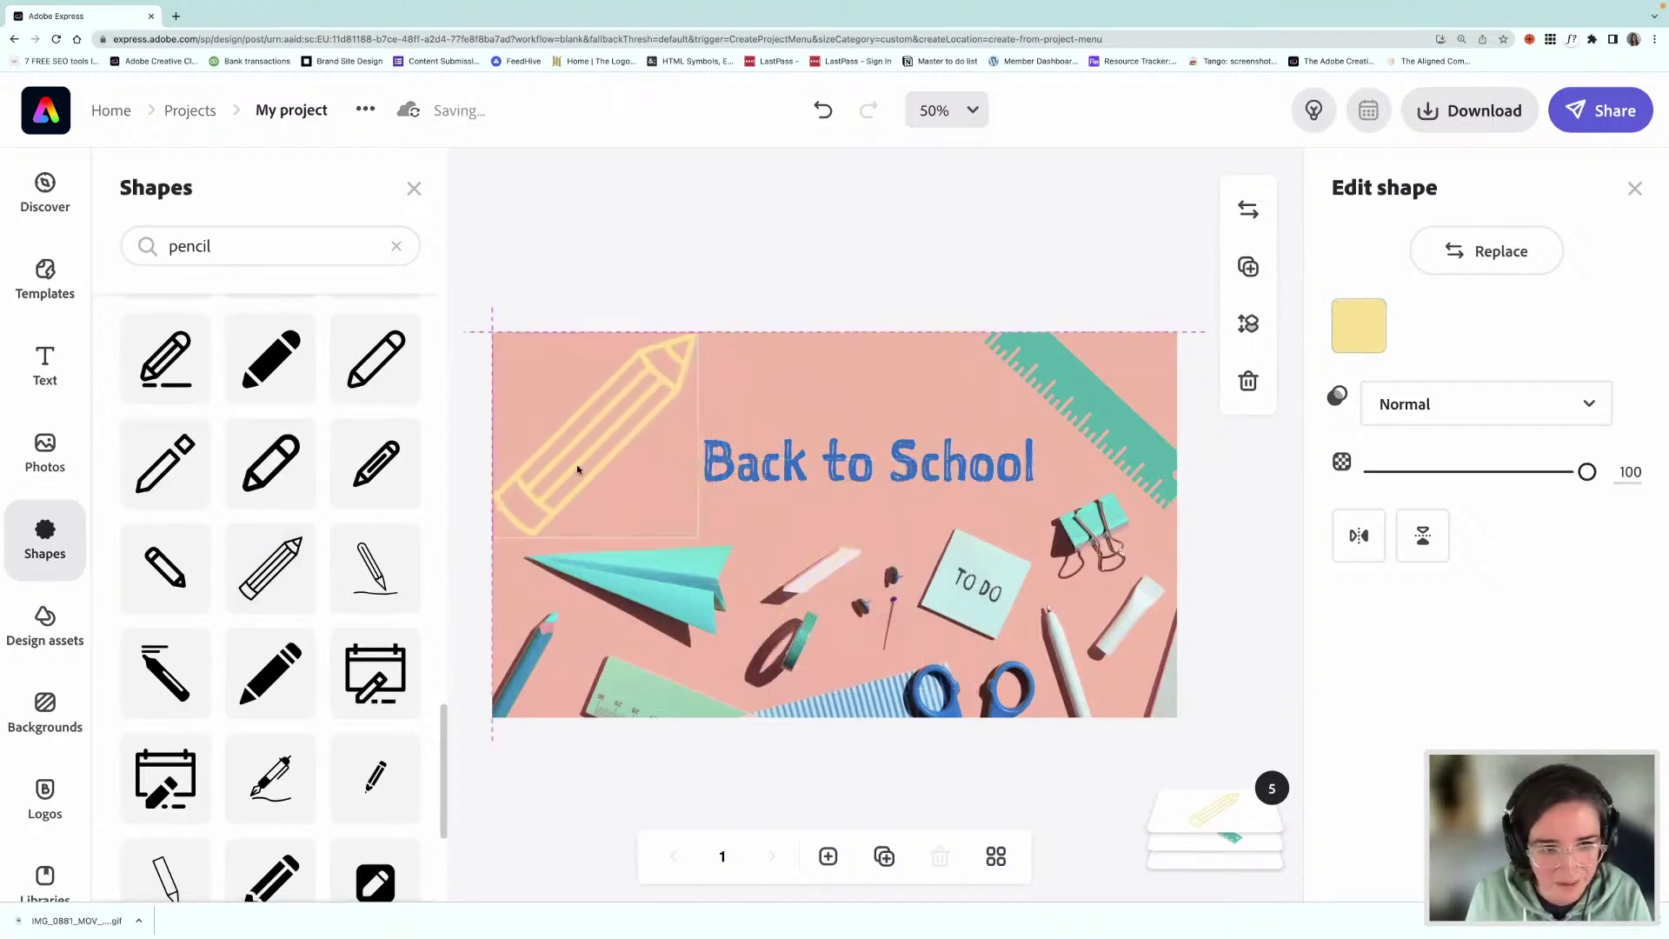
{"action": "left_click_drag", "start_coordinate": [696, 536], "coordinate": [670, 511]}
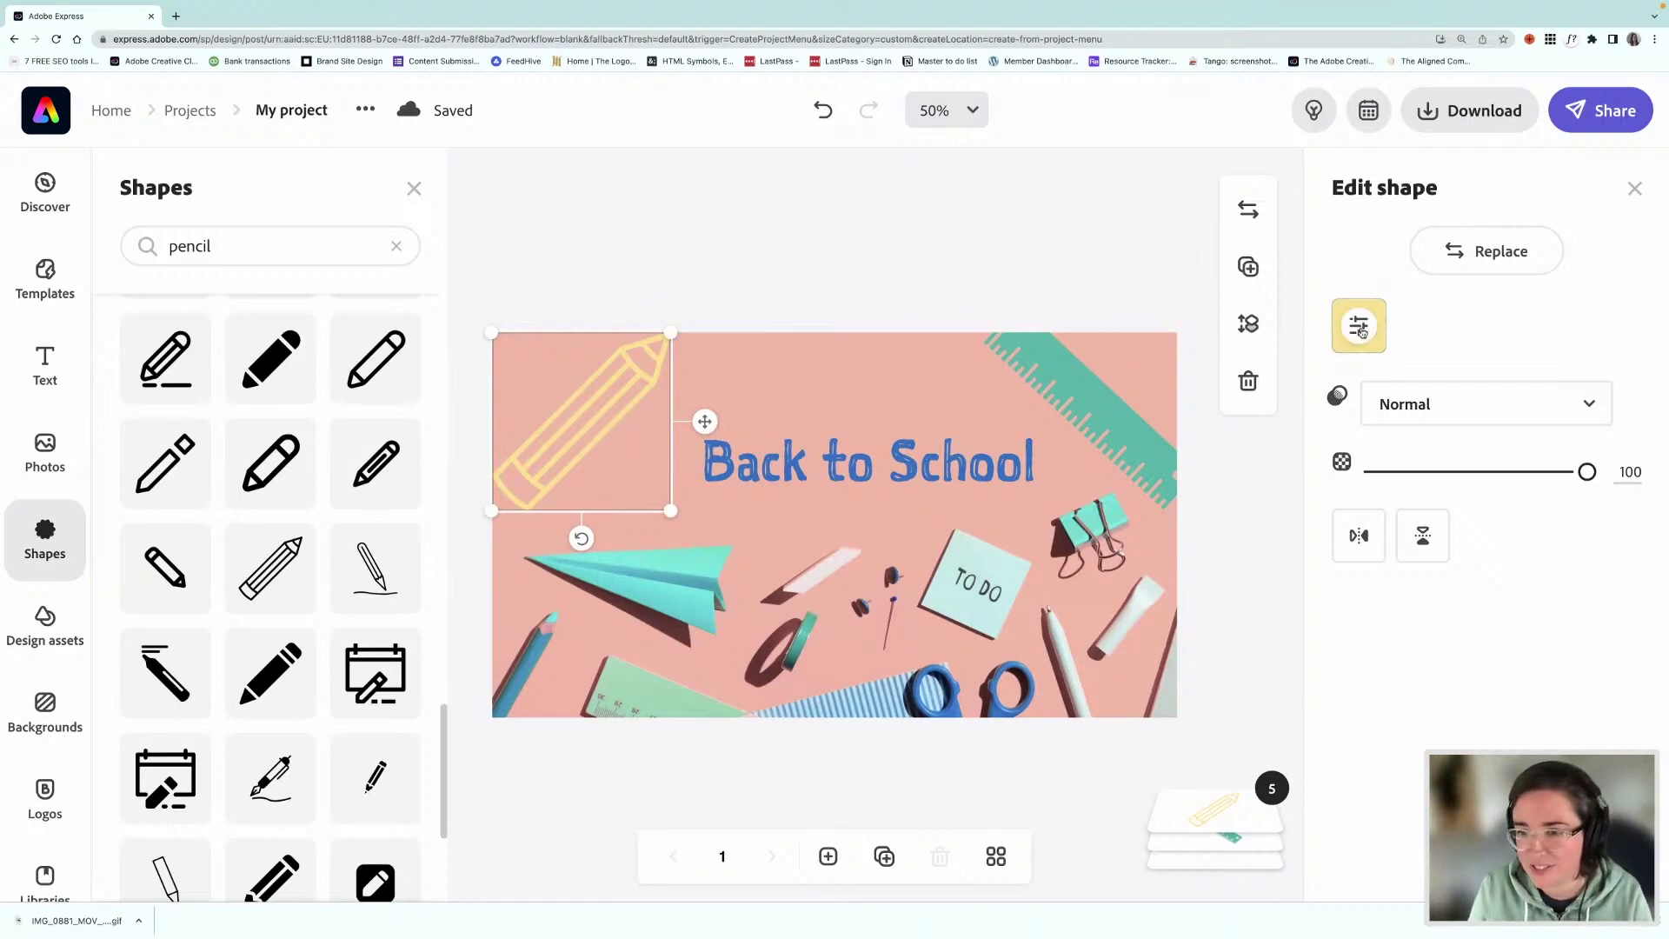
Colour the pencil pale mint (B9EBEA) from the TO DO note, then nudge the title left and down
{"action": "left_click", "coordinate": [1347, 341]}
{"action": "left_click", "coordinate": [1275, 485]}
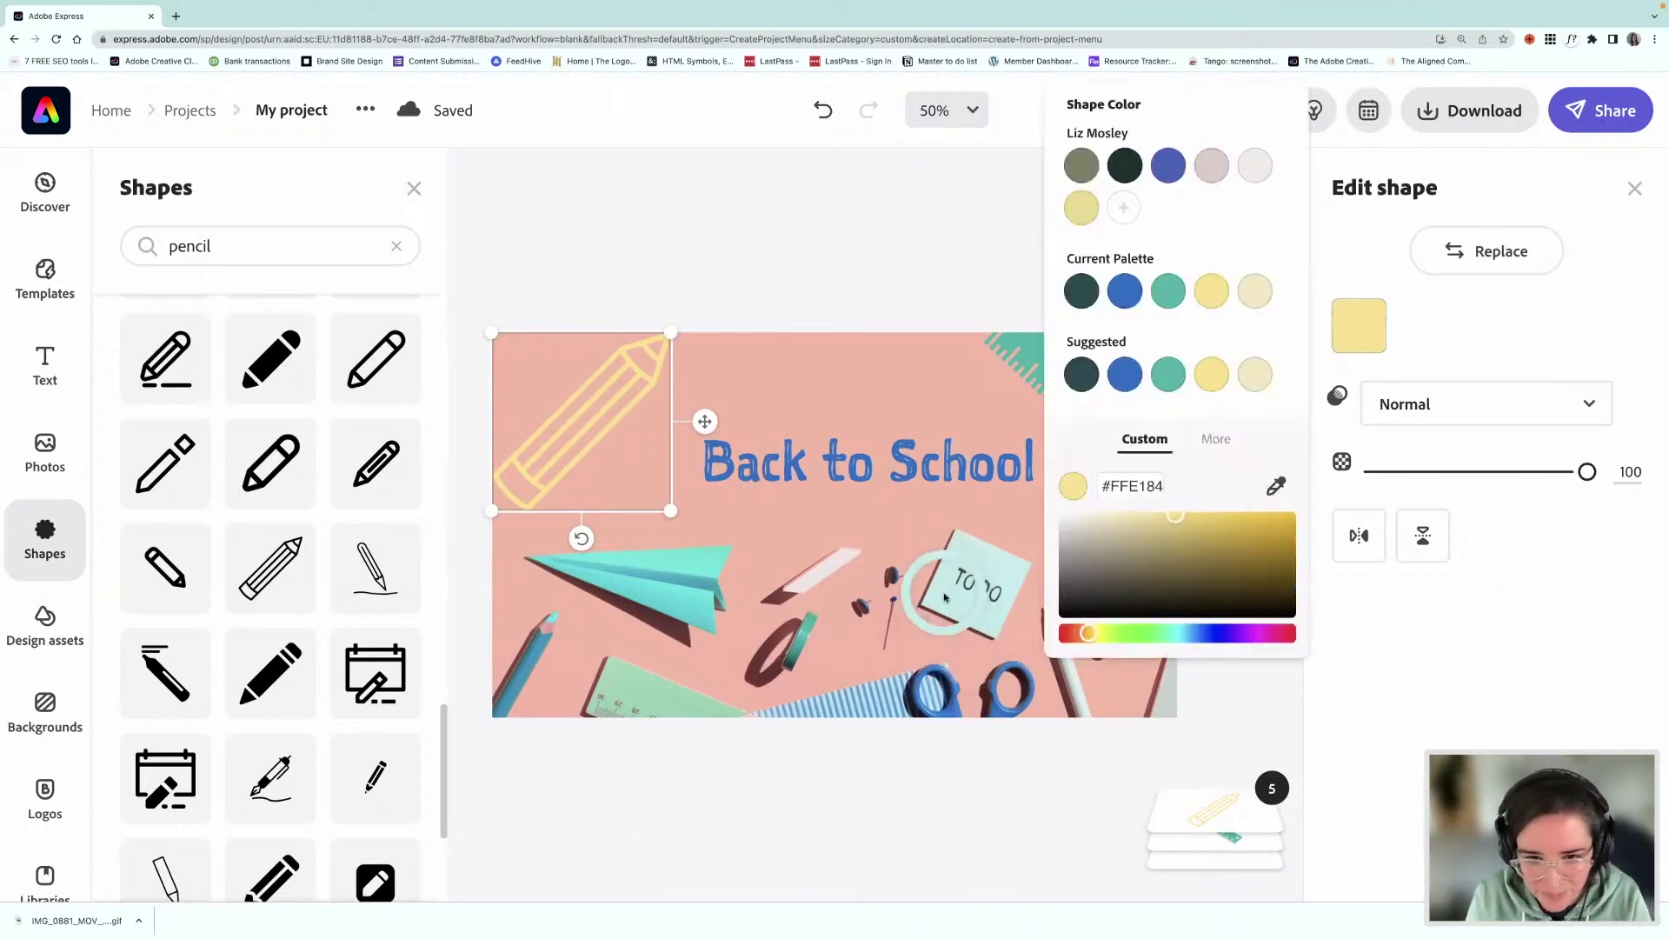
{"action": "left_click", "coordinate": [946, 597]}
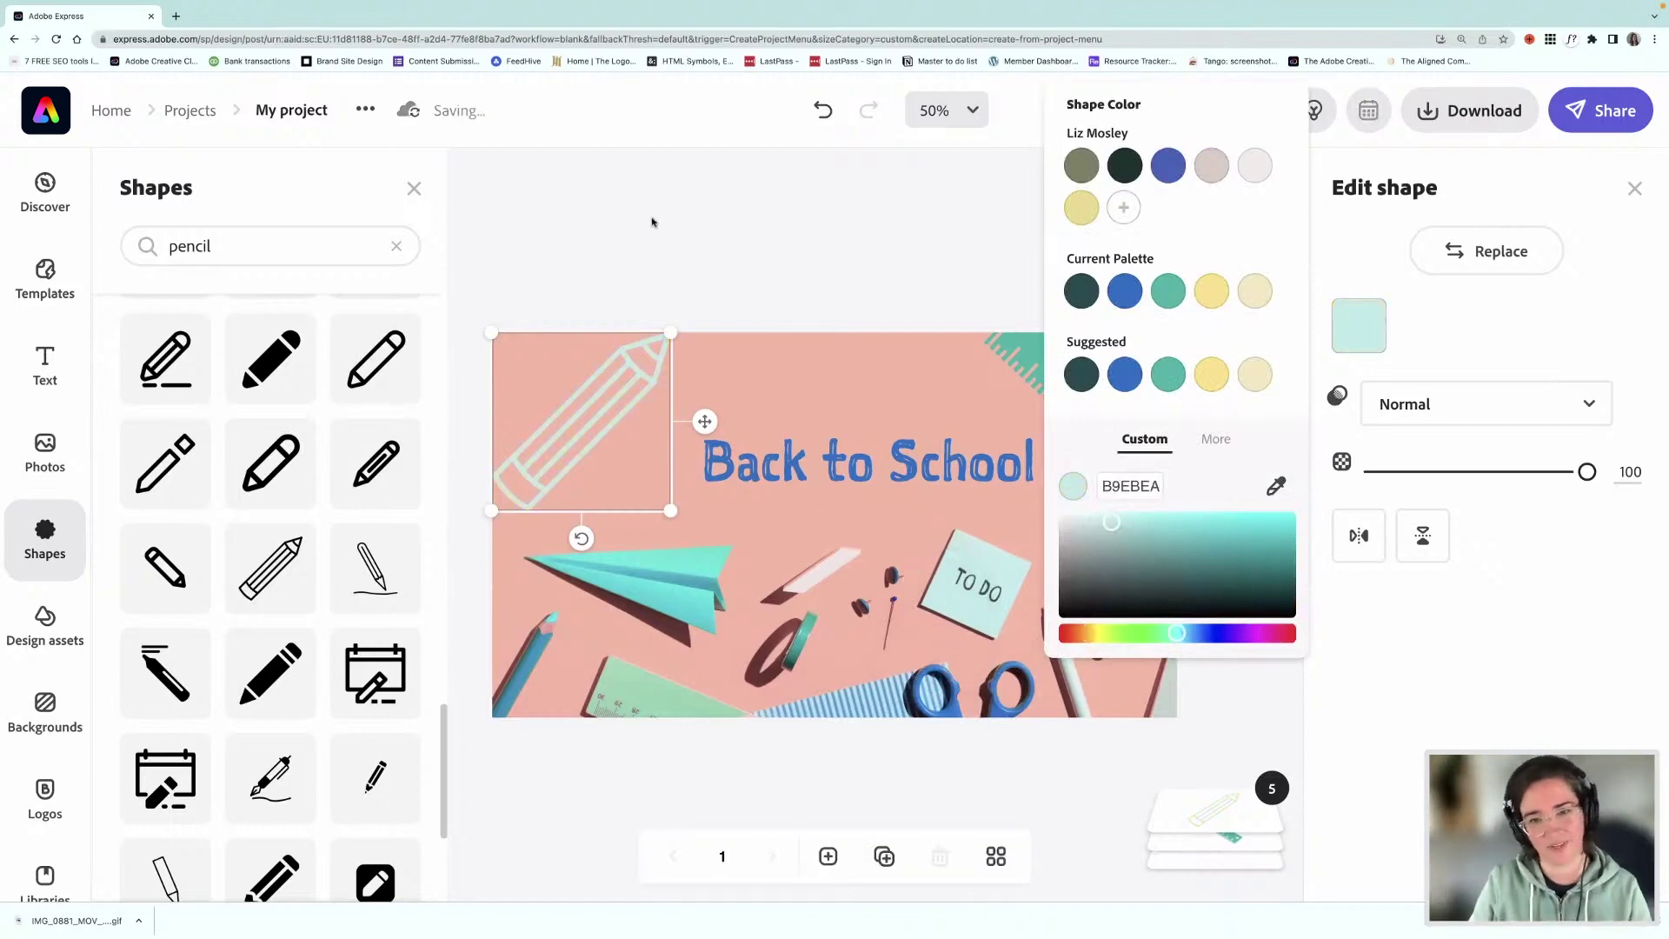
{"action": "left_click", "coordinate": [654, 225]}
{"action": "left_click", "coordinate": [661, 230]}
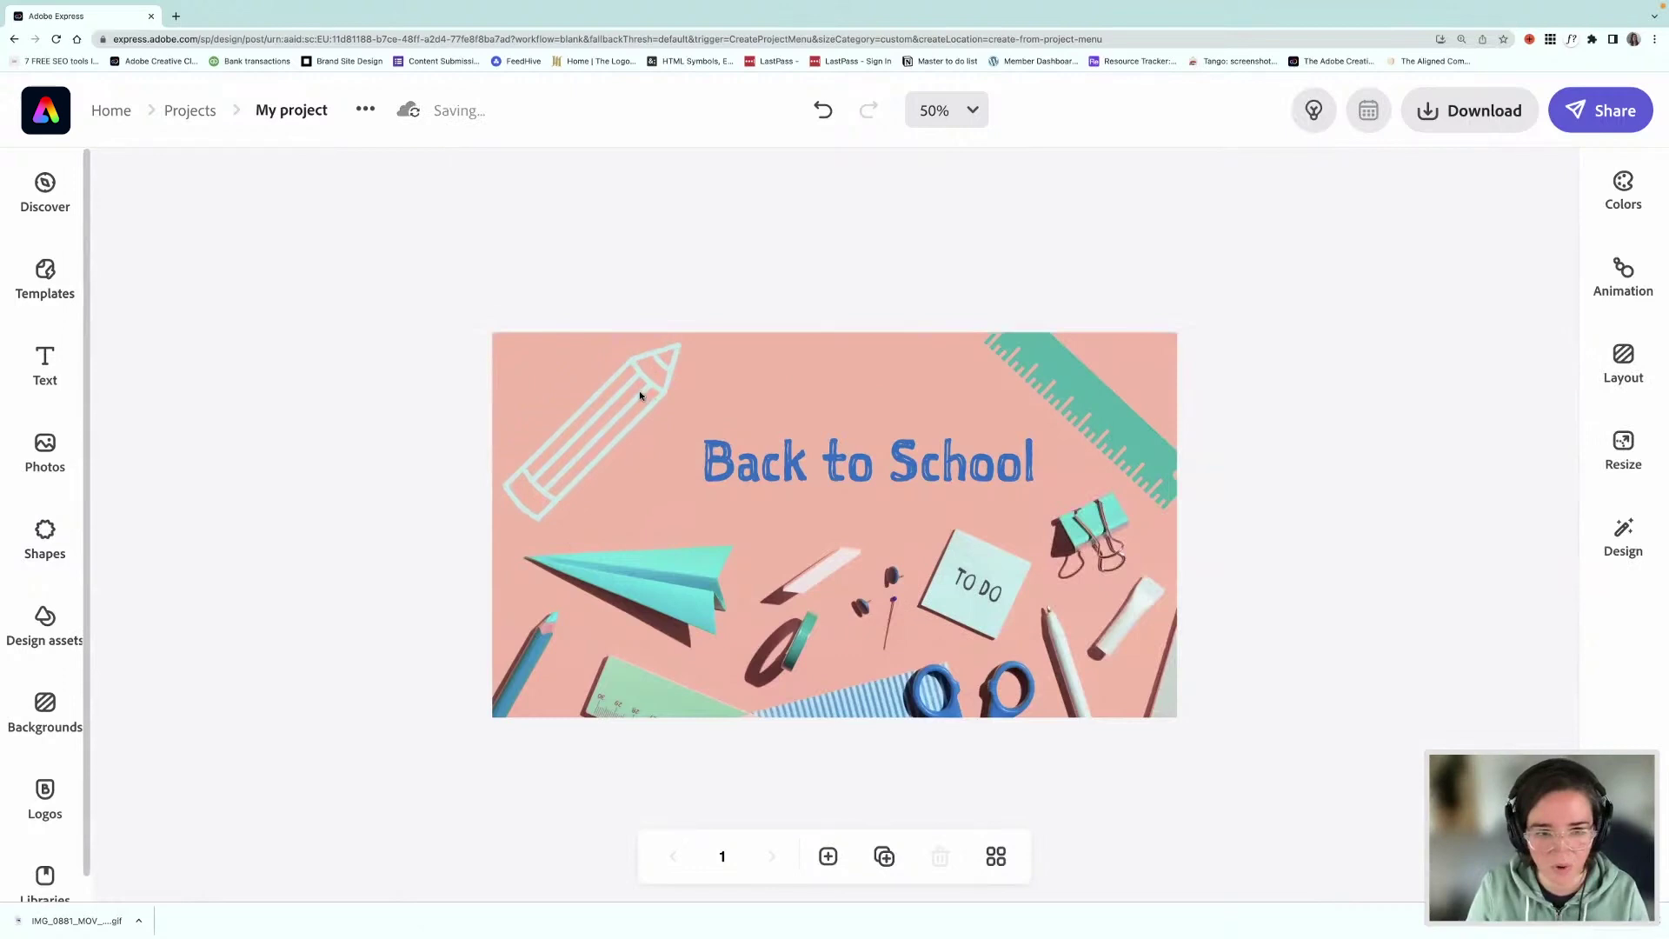
{"action": "left_click_drag", "start_coordinate": [946, 475], "coordinate": [934, 482]}
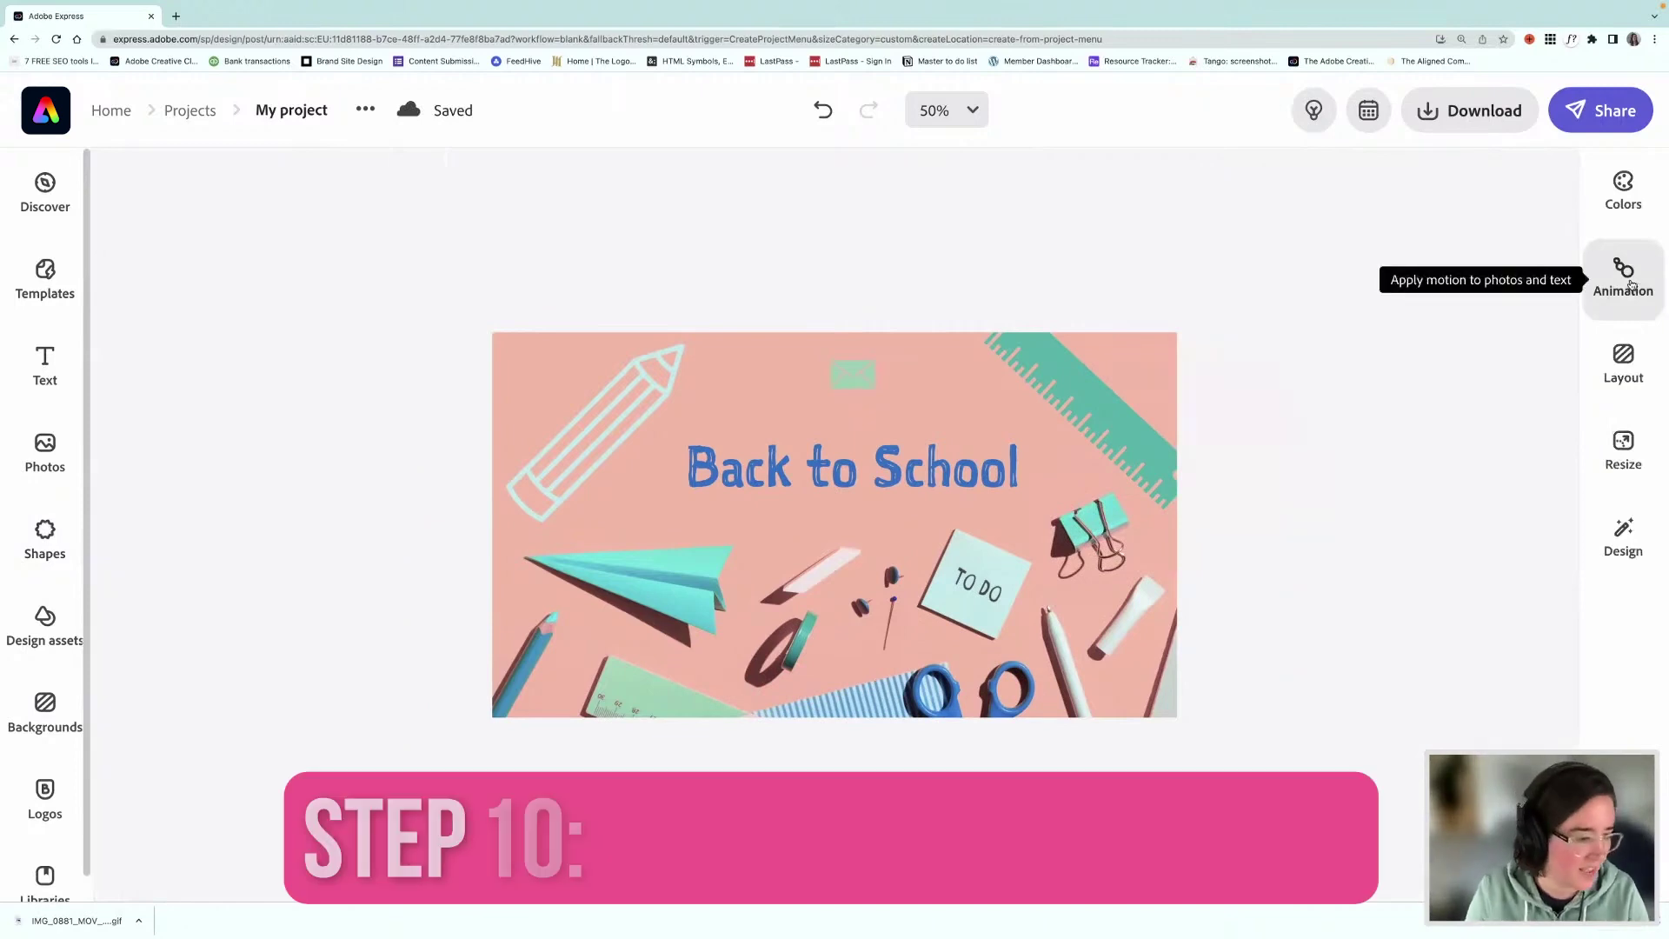
Preview the Color, Fade, Blur and Pan photo animations on the background
{"action": "left_click", "coordinate": [1619, 278]}
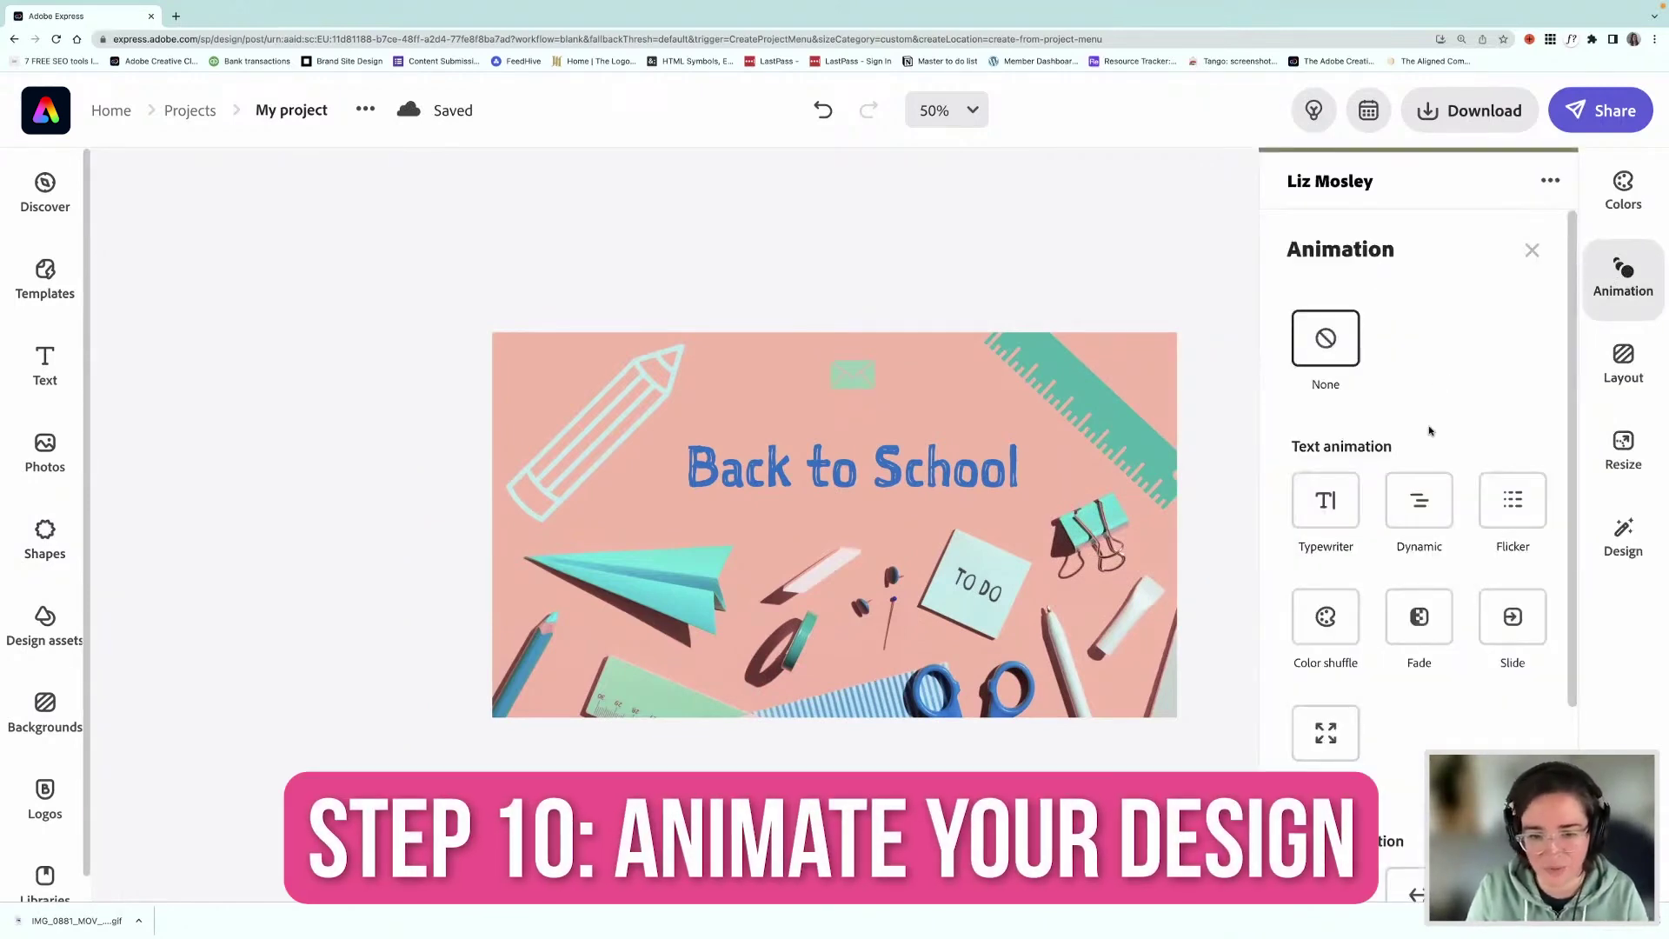
{"action": "scroll", "coordinate": [1430, 430], "scroll_direction": "down", "scroll_amount": 3}
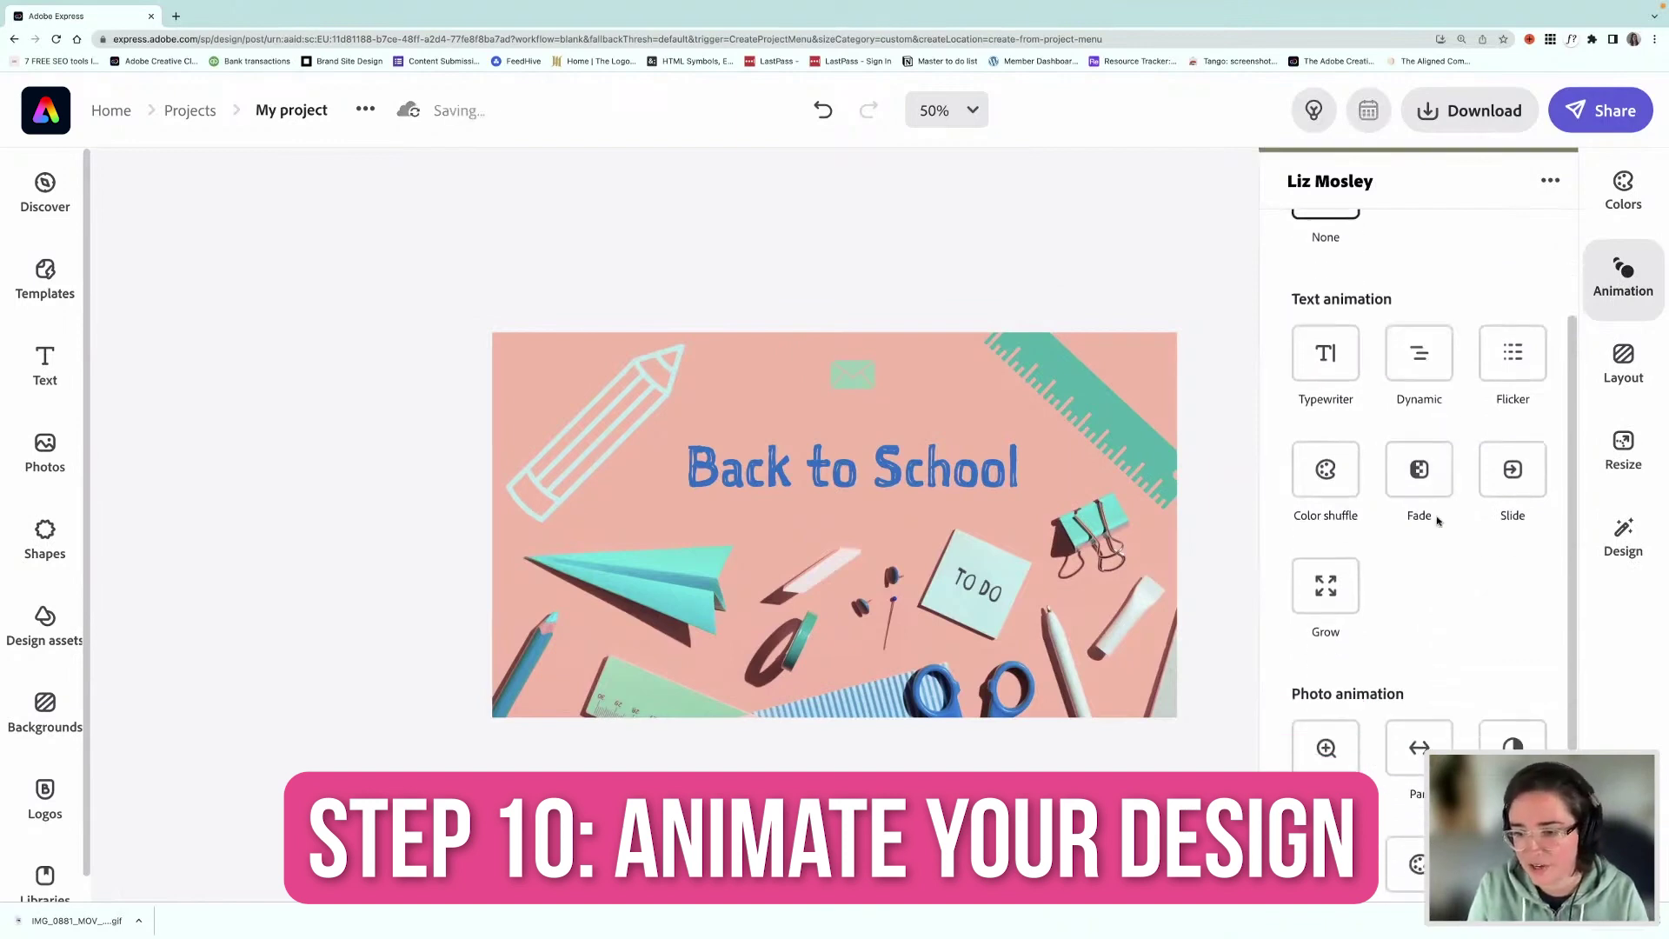
{"action": "scroll", "coordinate": [1437, 519], "scroll_direction": "up", "scroll_amount": 3}
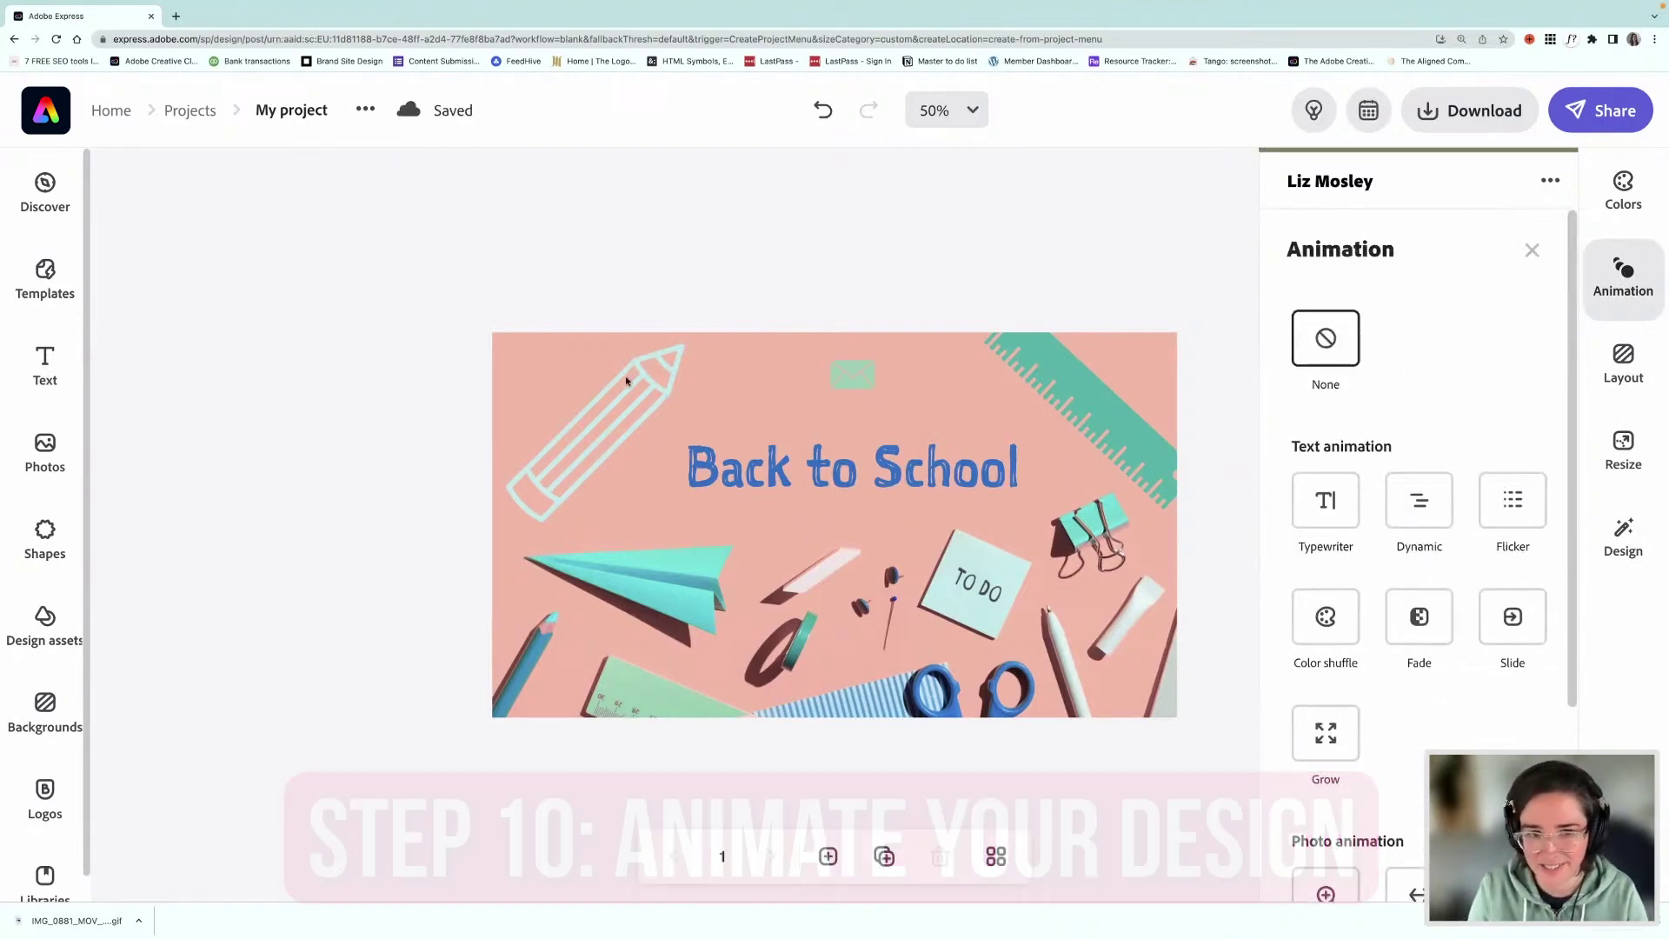
{"action": "scroll", "coordinate": [1531, 734], "scroll_direction": "down", "scroll_amount": 5}
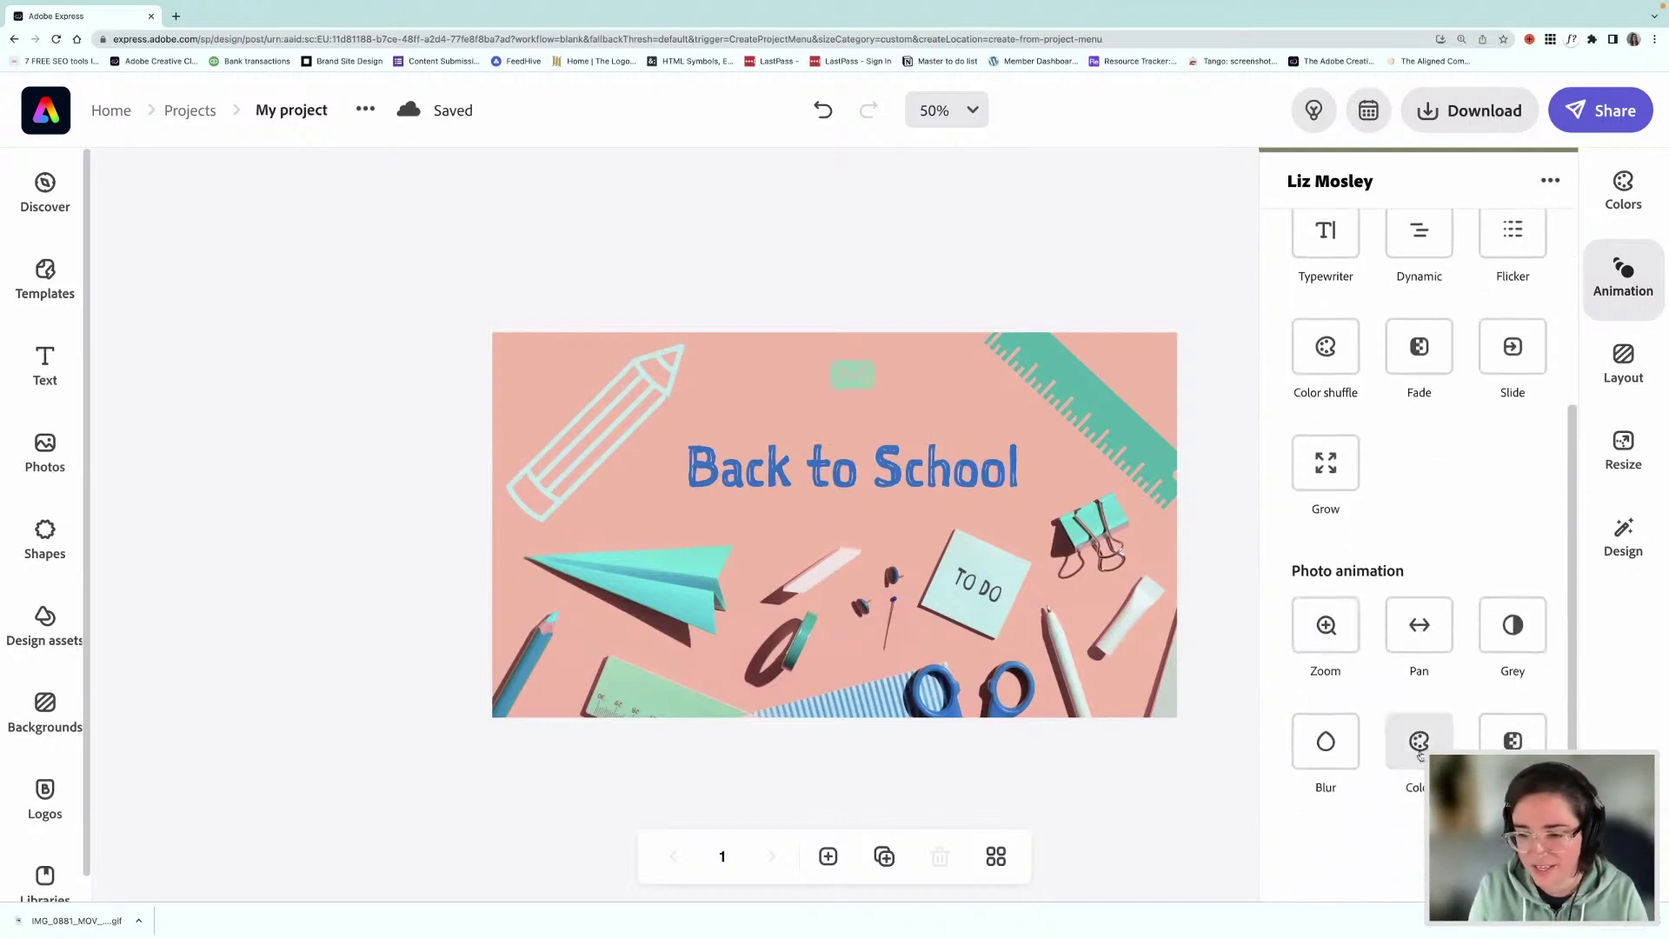
{"action": "left_click", "coordinate": [1416, 743]}
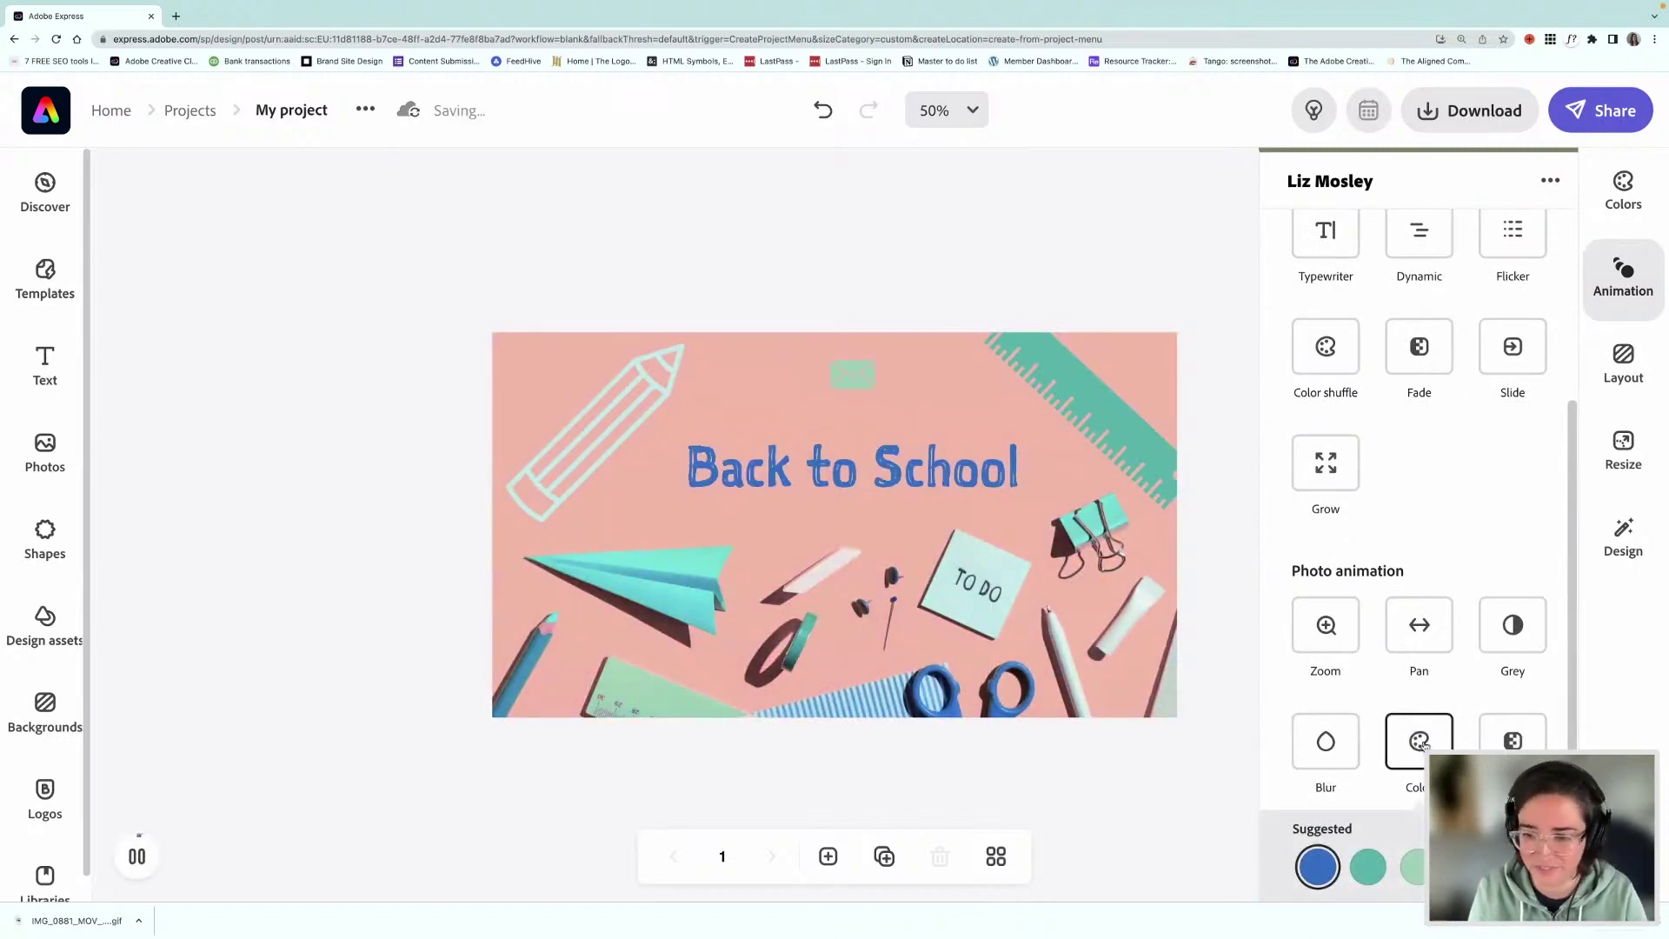
{"action": "left_click", "coordinate": [1512, 741]}
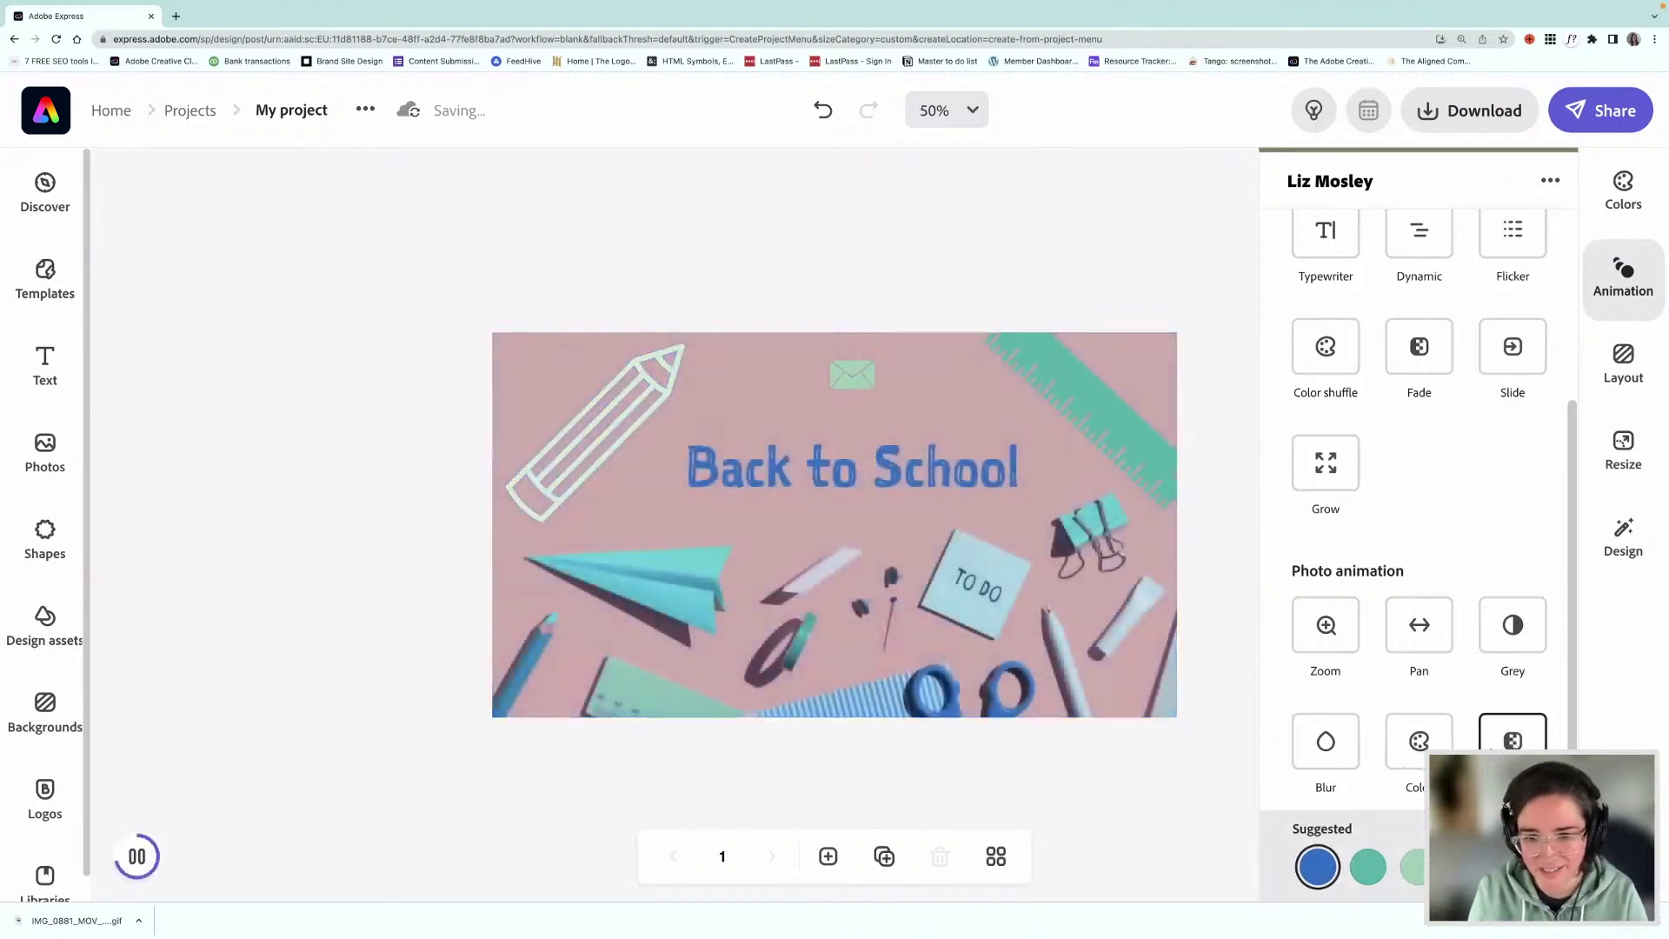
{"action": "left_click", "coordinate": [1321, 746]}
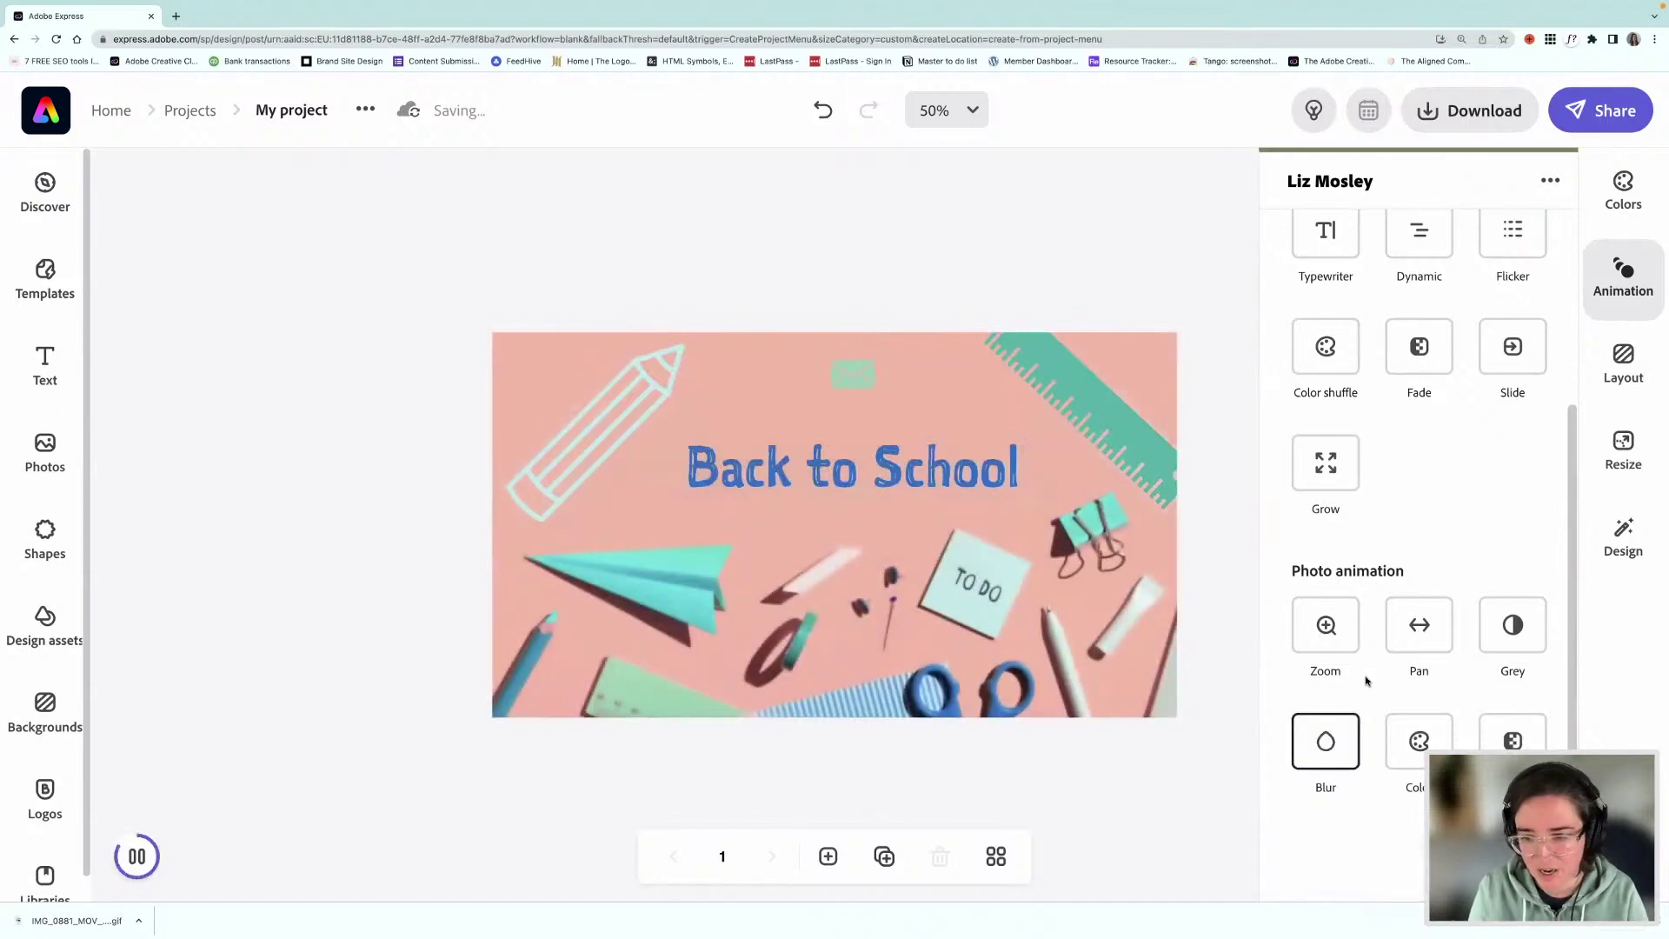
{"action": "left_click", "coordinate": [1419, 628]}
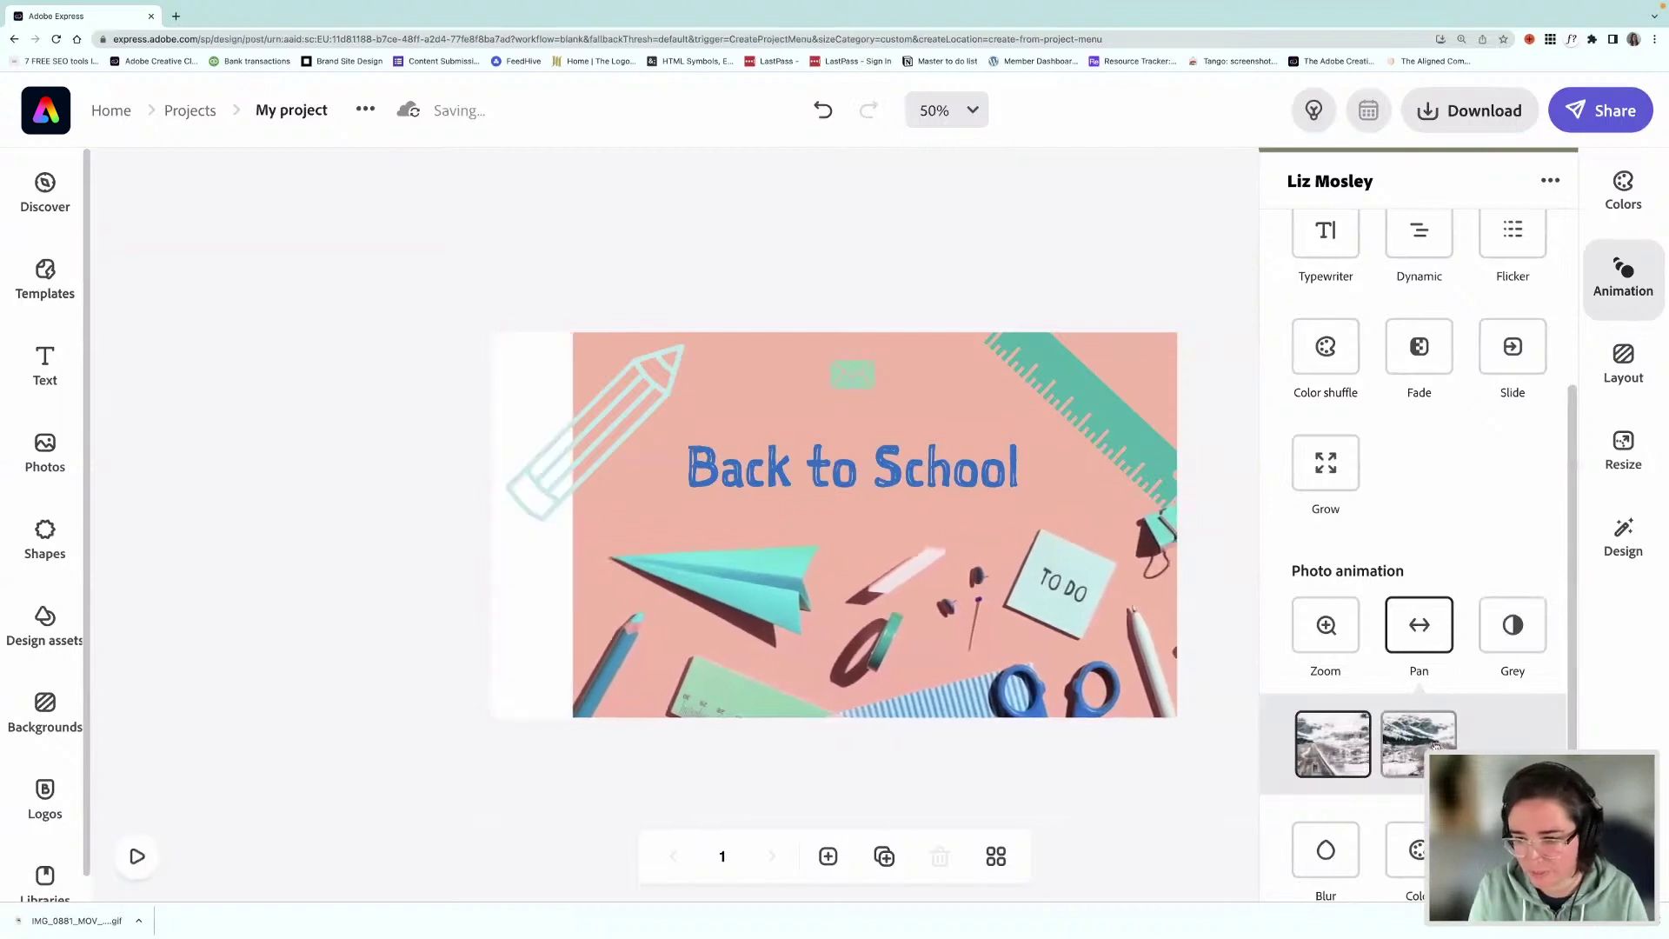
Apply the Grey photo animation to the background photo
{"action": "left_click", "coordinate": [1513, 630]}
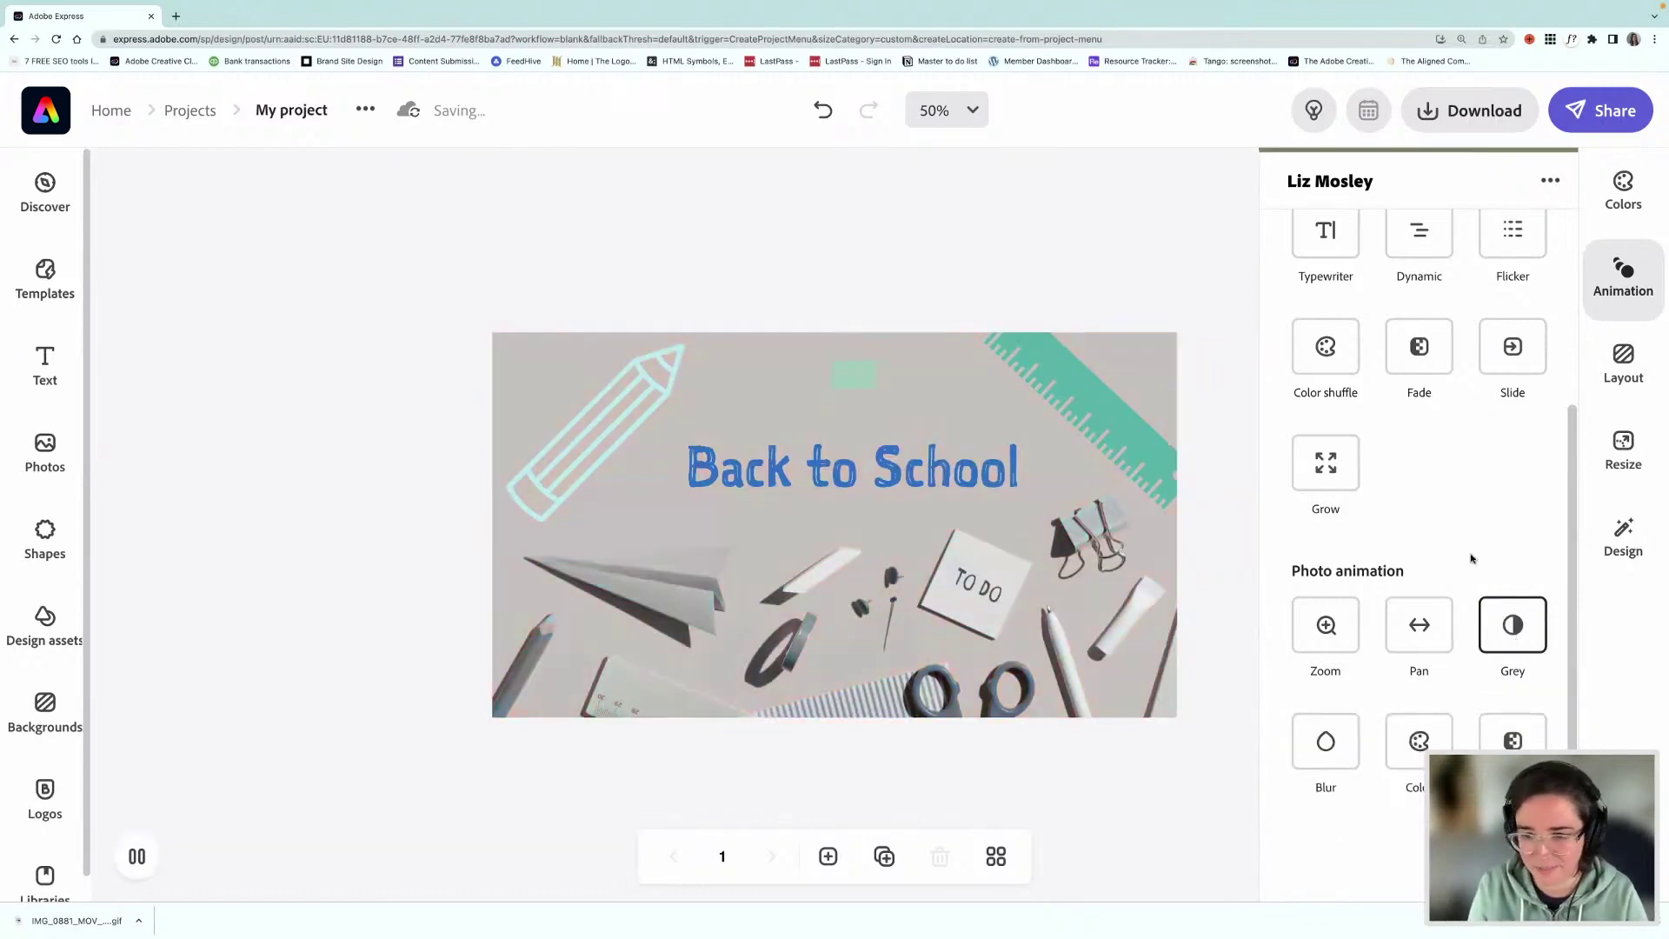
{"action": "scroll", "coordinate": [1428, 542], "scroll_direction": "up", "scroll_amount": 2}
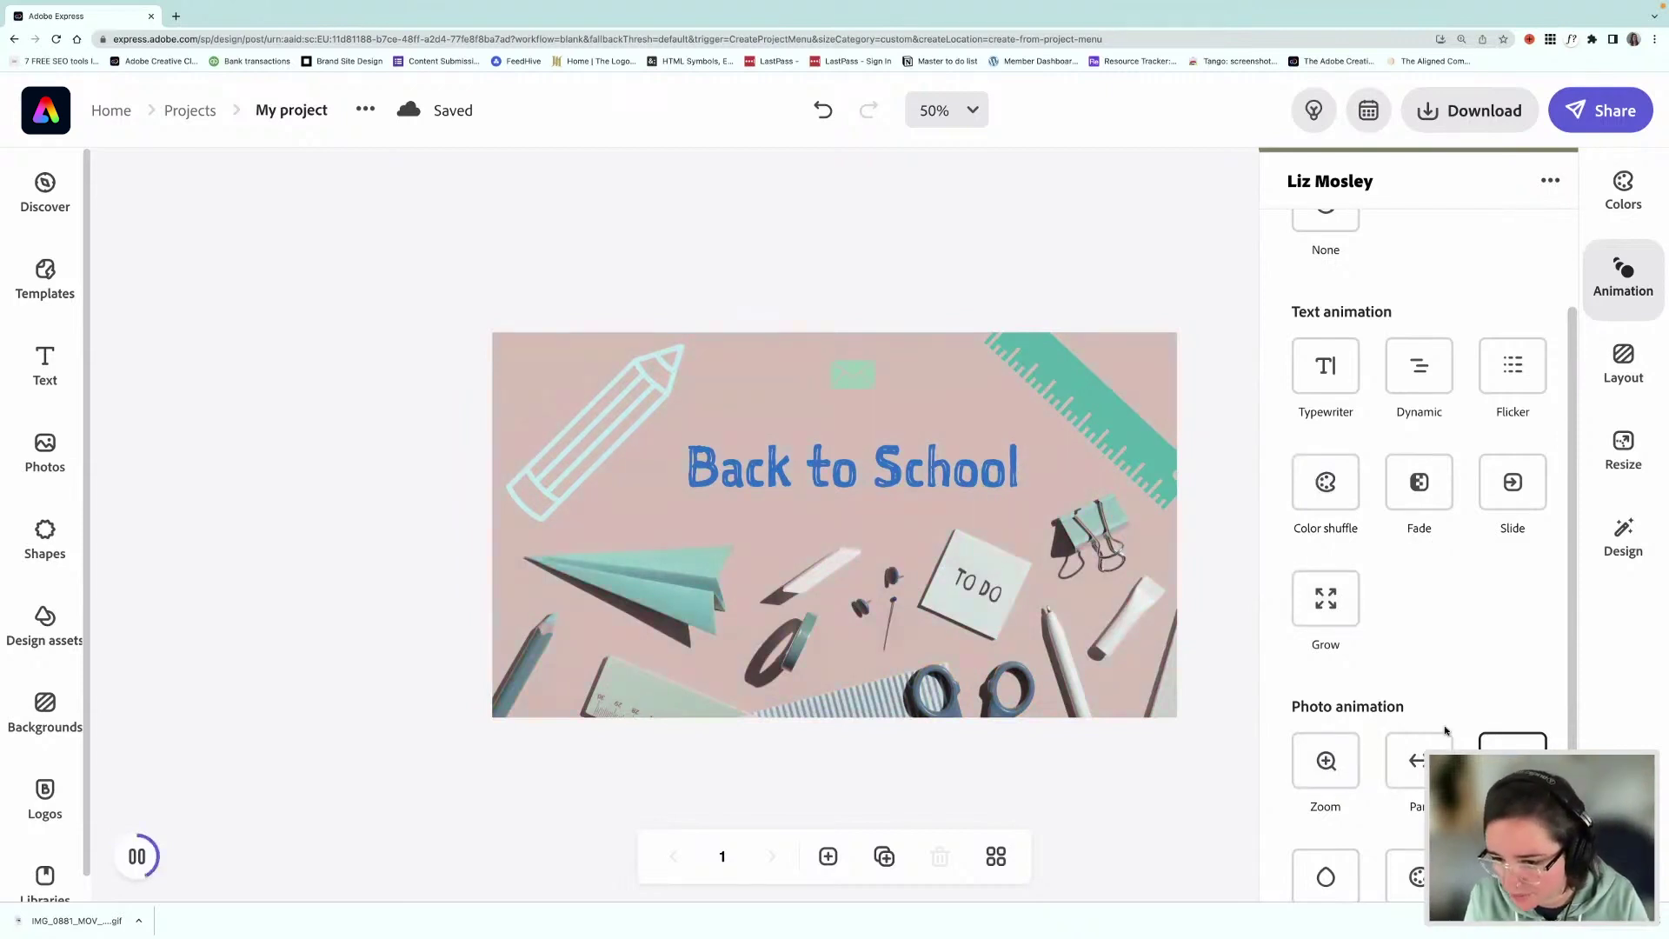
{"action": "scroll", "coordinate": [1445, 730], "scroll_direction": "down", "scroll_amount": 2}
{"action": "scroll", "coordinate": [1445, 730], "scroll_direction": "up", "scroll_amount": 3}
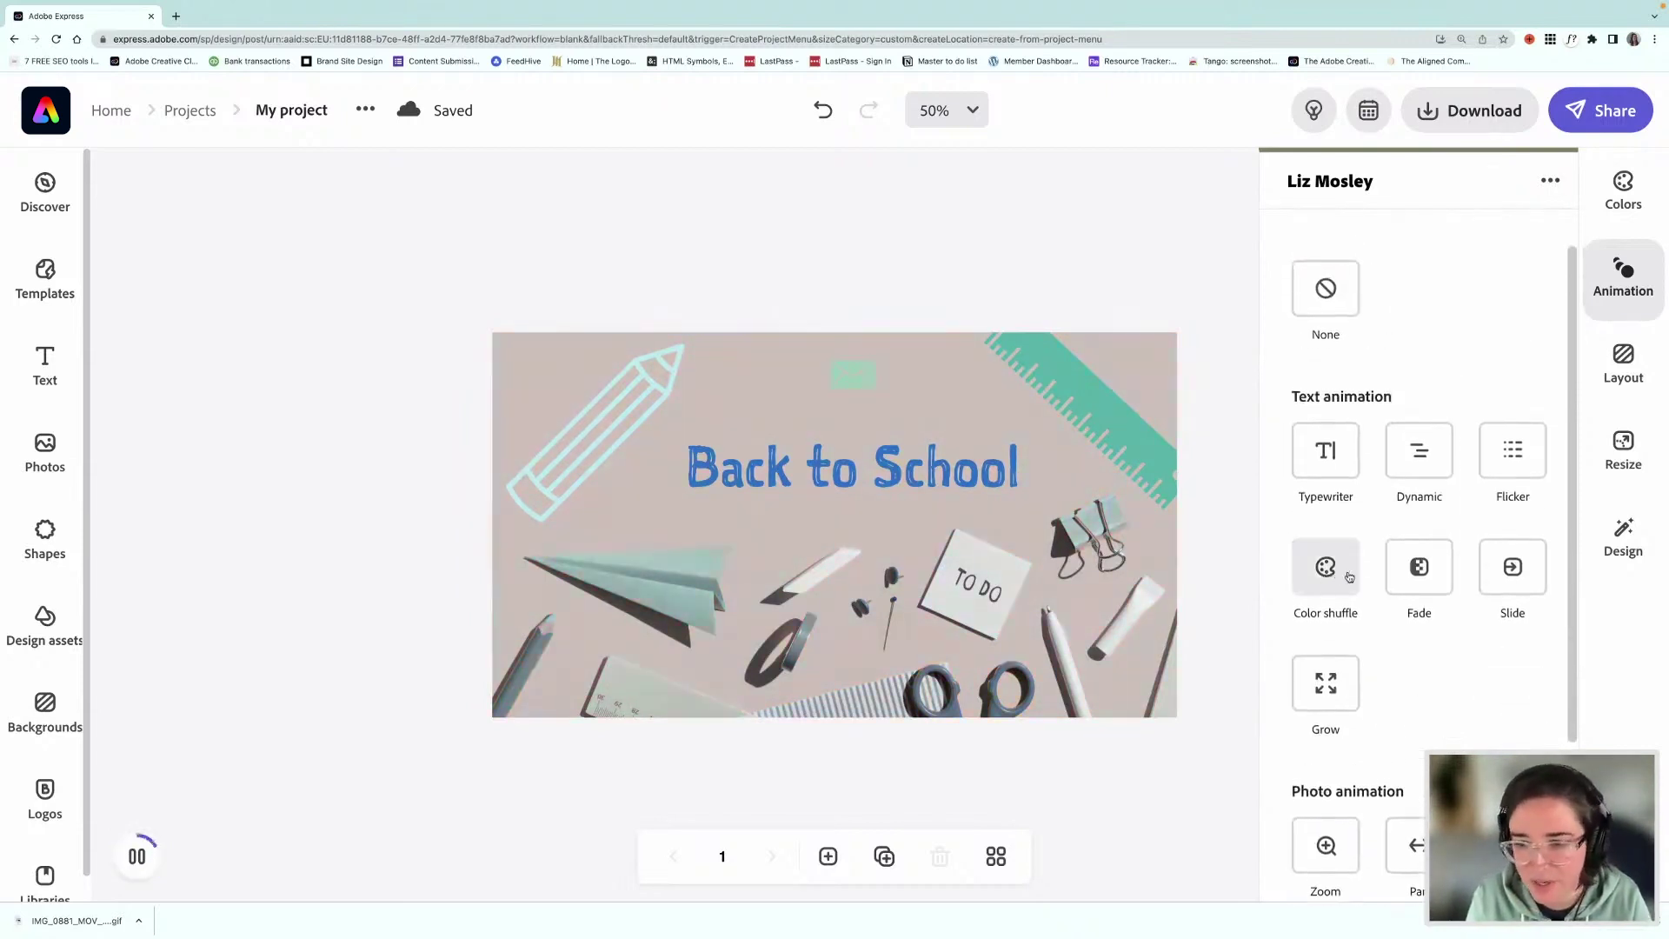
Apply the Color shuffle text animation using its first style variant
{"action": "left_click", "coordinate": [1330, 570]}
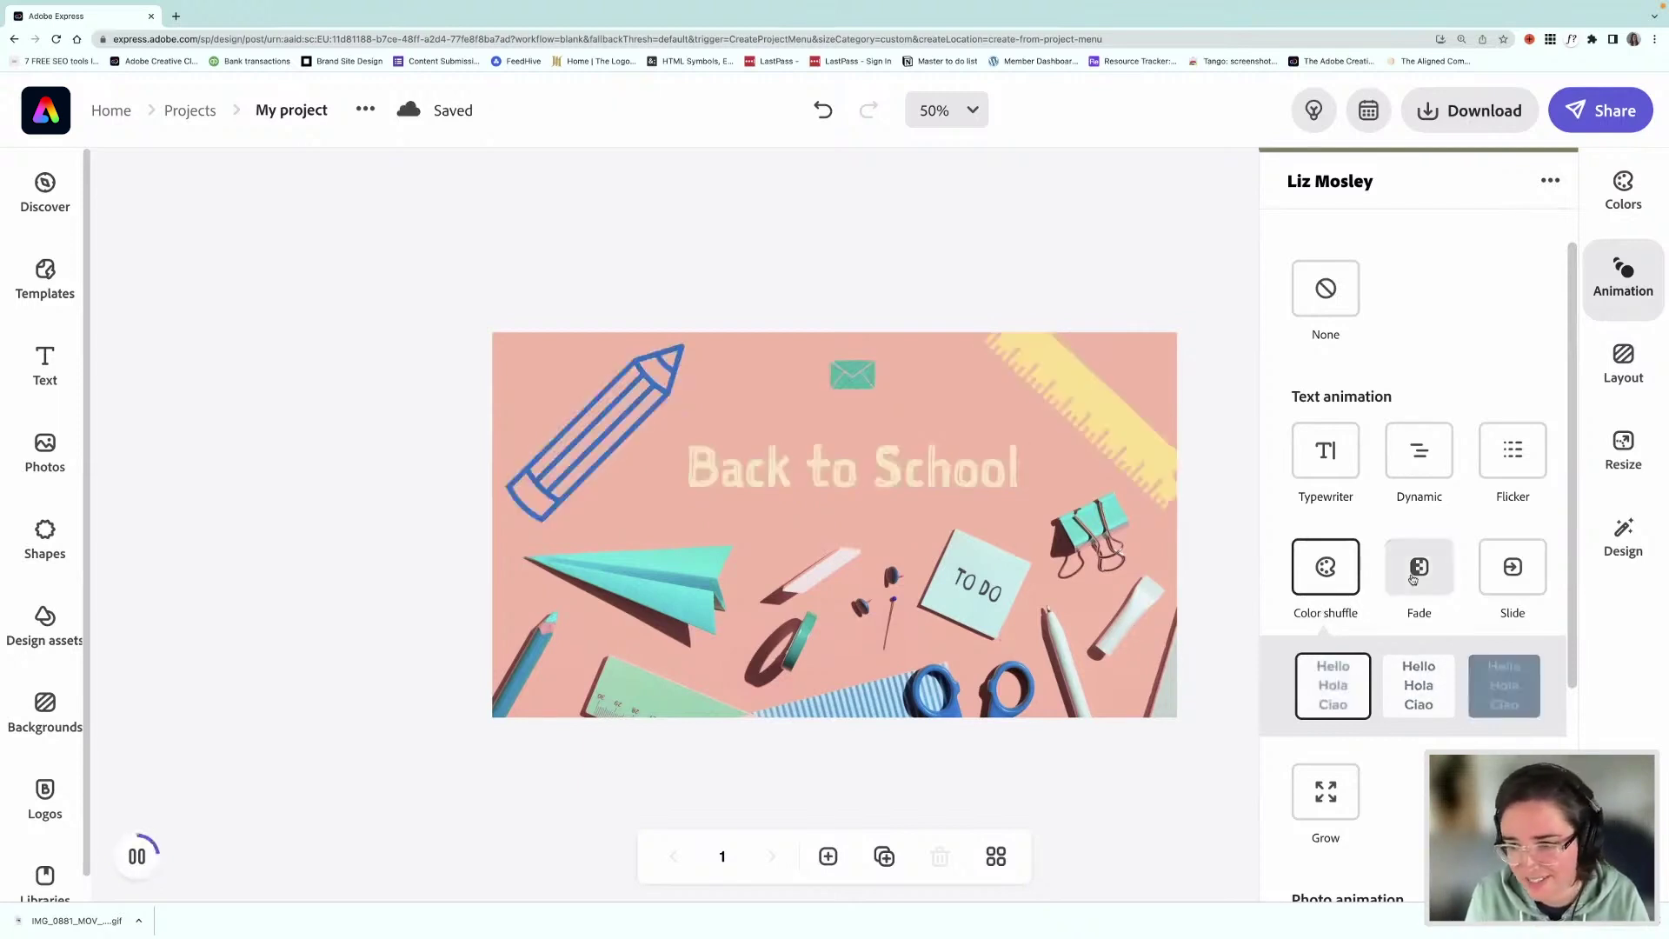
{"action": "left_click", "coordinate": [1327, 674]}
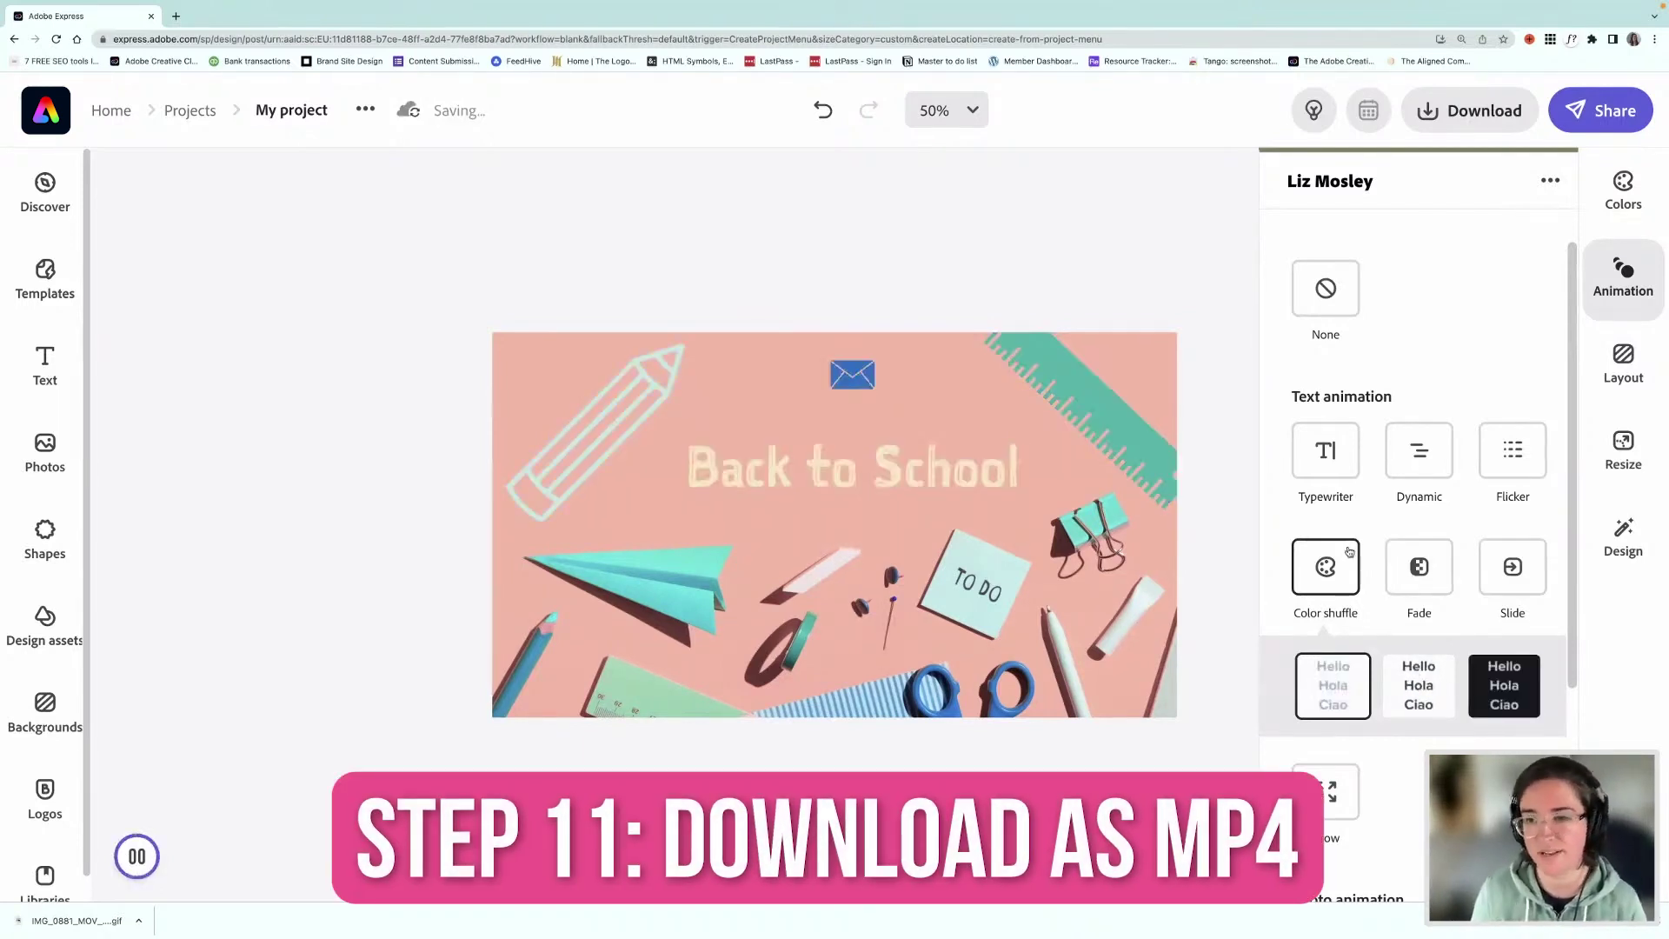
Download the design as an MP4 Video (720p)
{"action": "left_click", "coordinate": [1431, 116]}
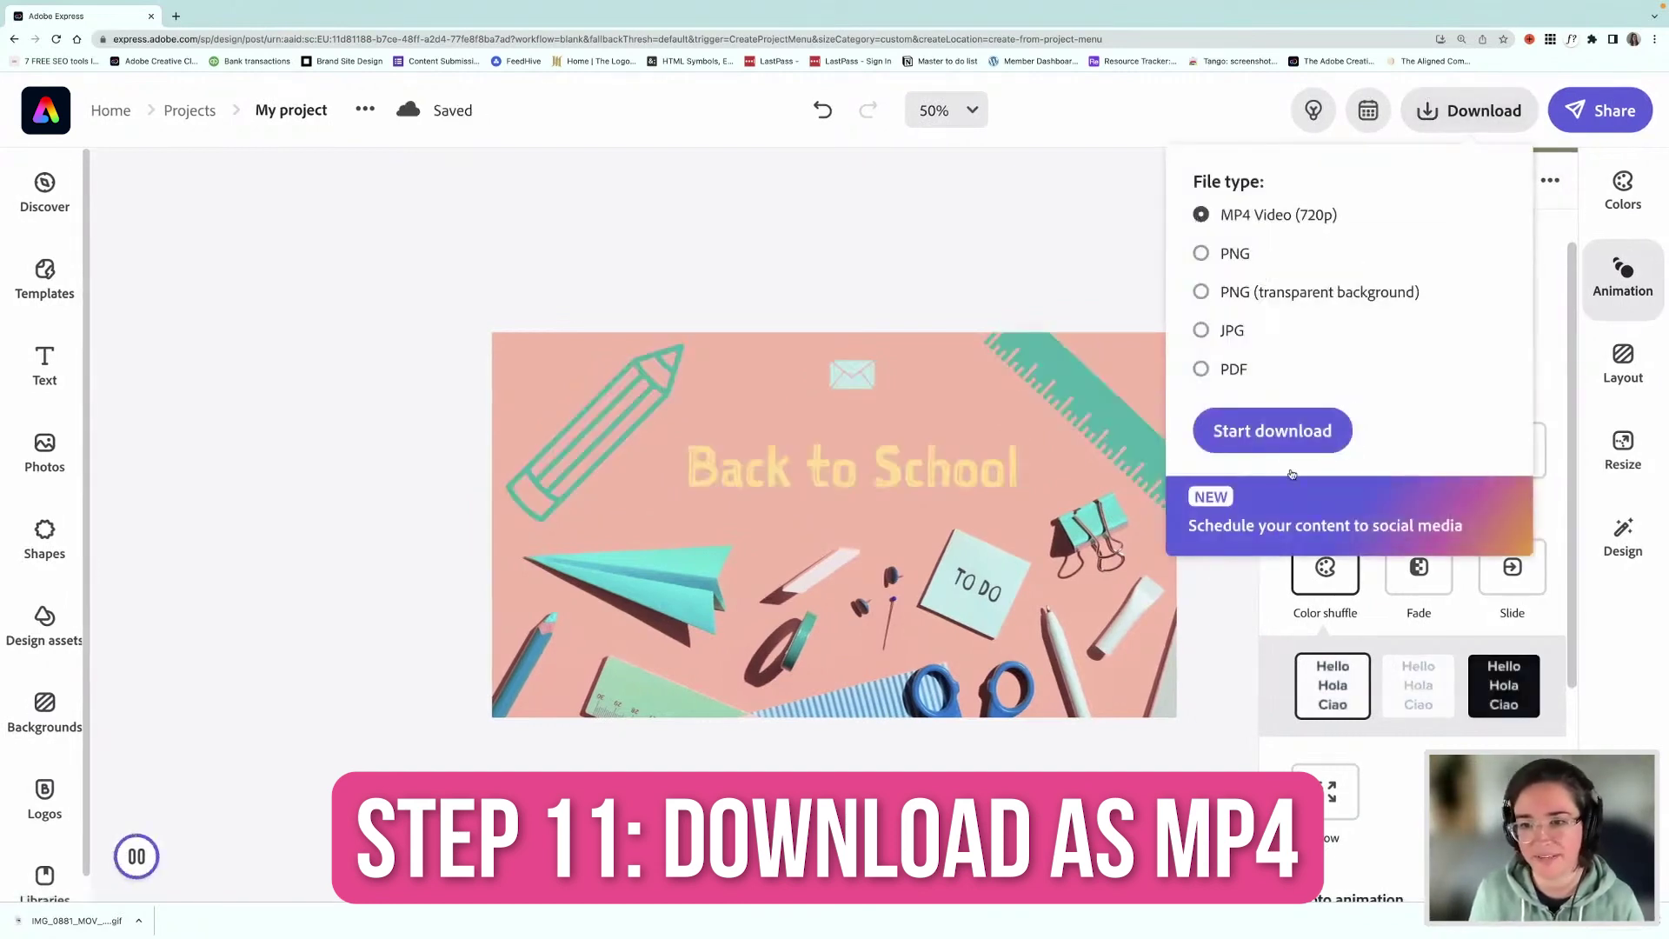
{"action": "left_click", "coordinate": [1282, 439]}
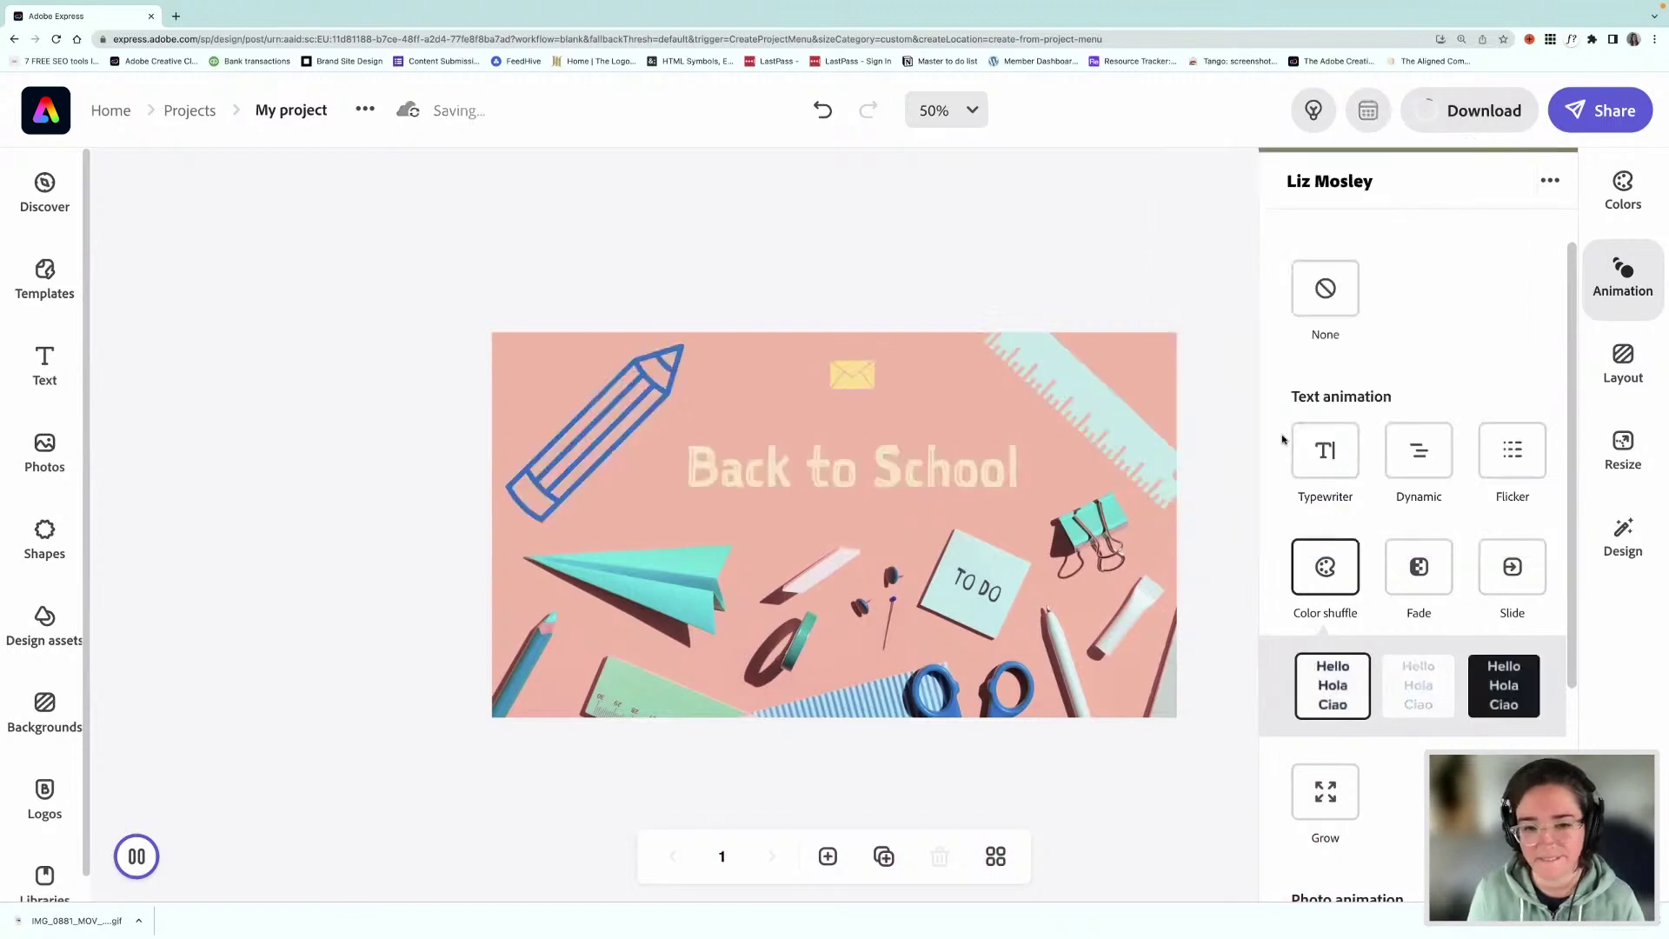